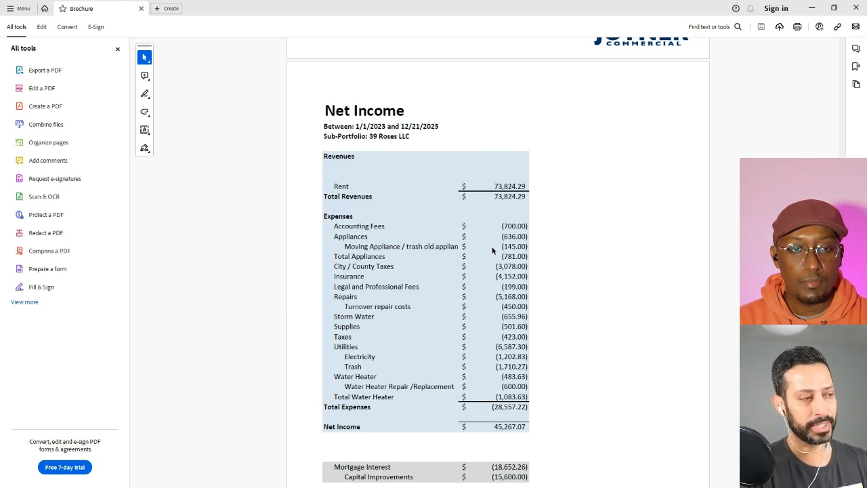
Review the Net Income statement and the Rent Roll page in the property brochure.
scroll(493, 250, down, 4)
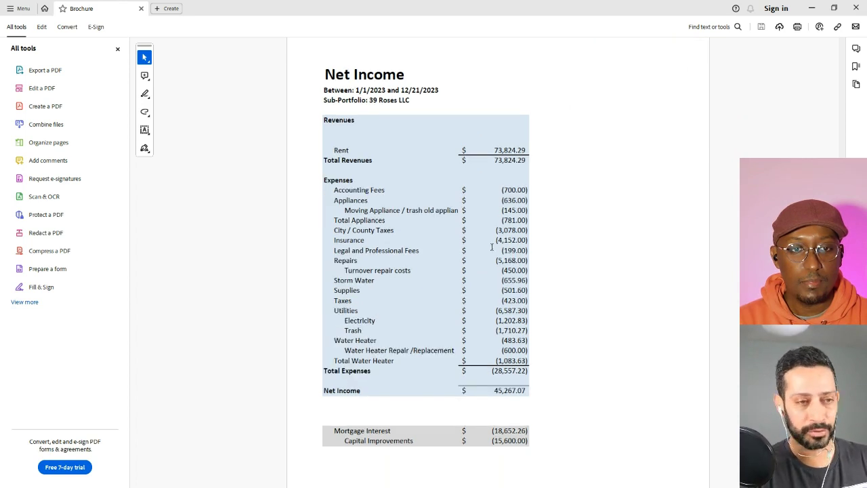
scroll(492, 250, down, 18)
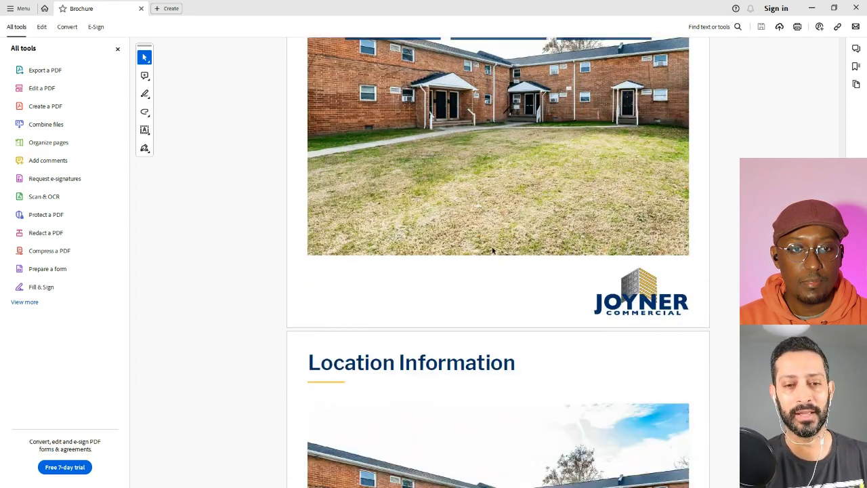
scroll(492, 246, up, 14)
scroll(492, 246, up, 10)
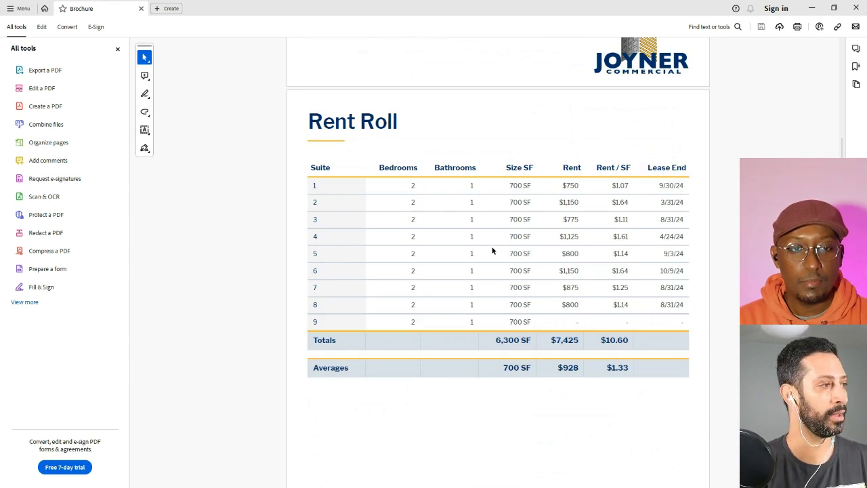
Switch to the Excel deal analyzer workbook and look through the Scenarios, Summary, P&L and 2-Minute Analysis sheets.
key(alt+Tab)
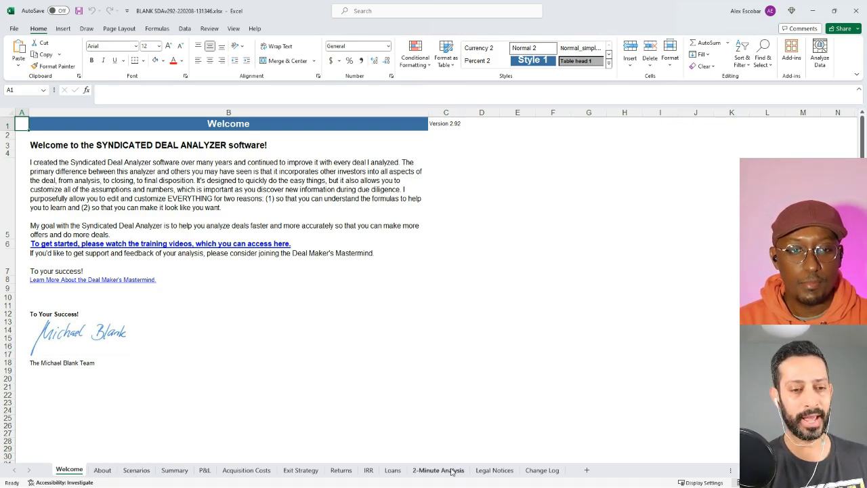
click(136, 470)
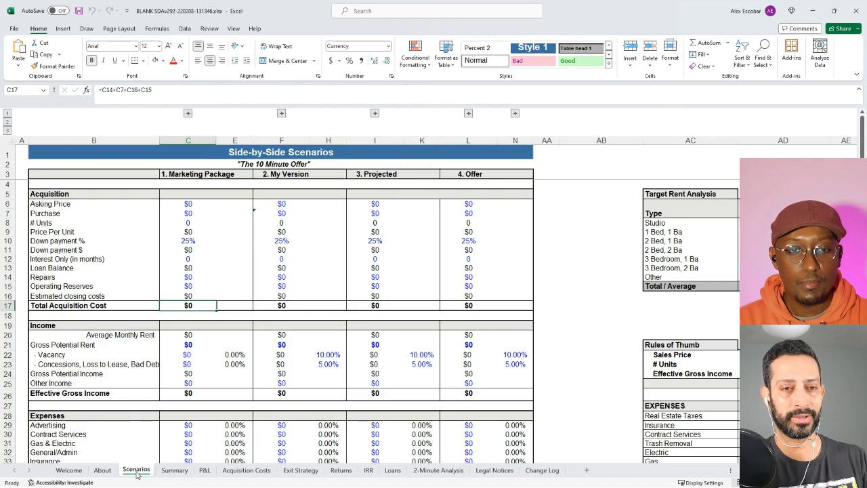
click(174, 470)
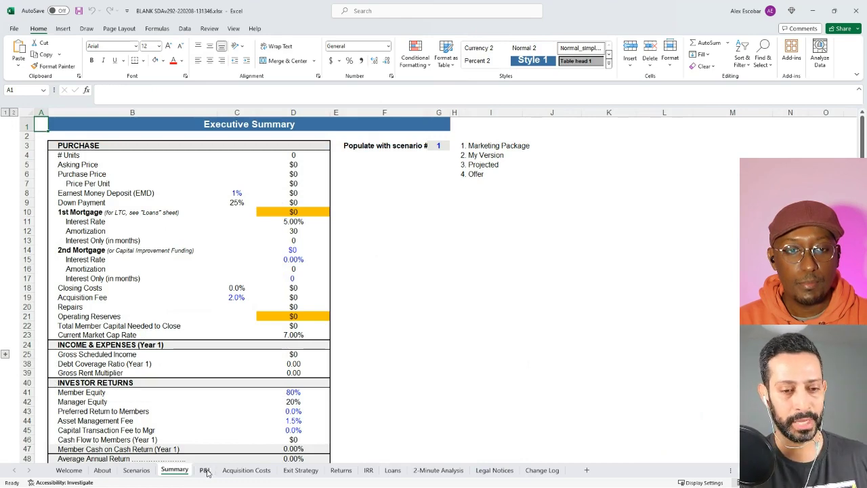
click(205, 470)
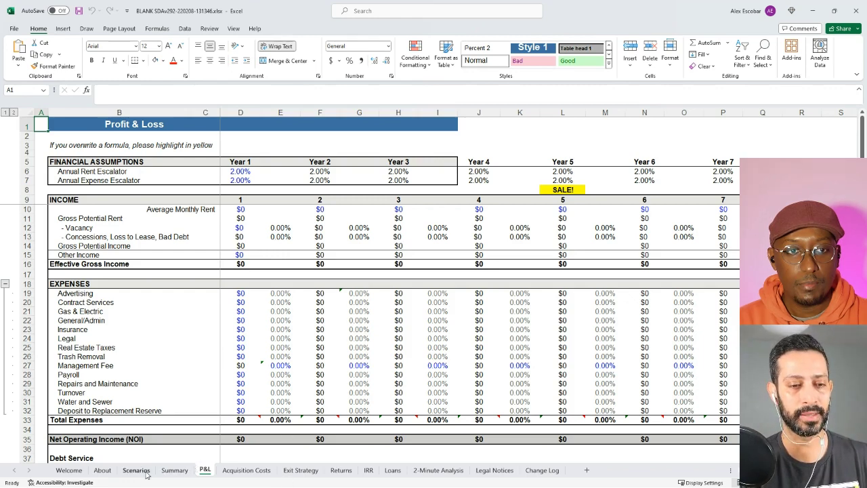
click(438, 470)
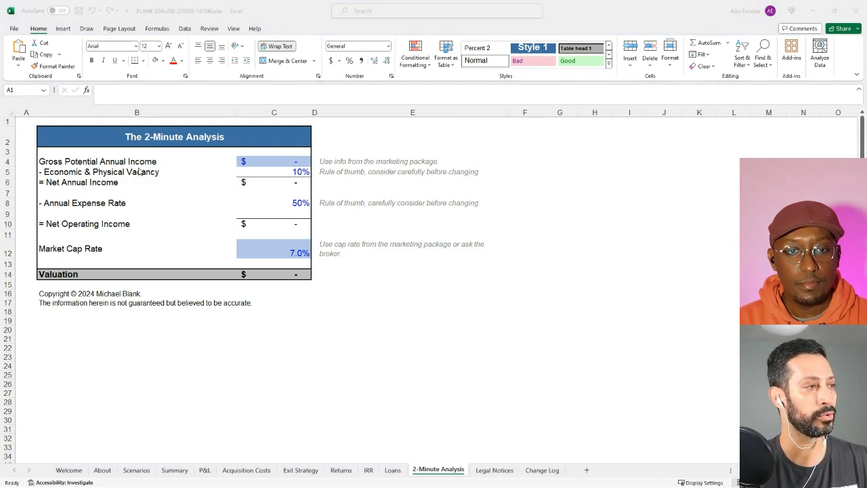
Begin the Gross Potential Annual Income formula with the brochure's total monthly rent plus the average rent for the vacant unit, =7425+928.
key(alt+Tab)
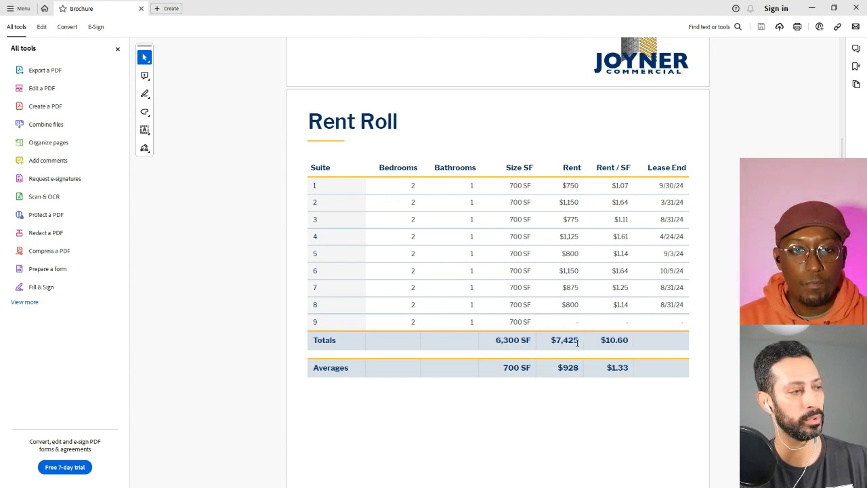
key(alt+Tab)
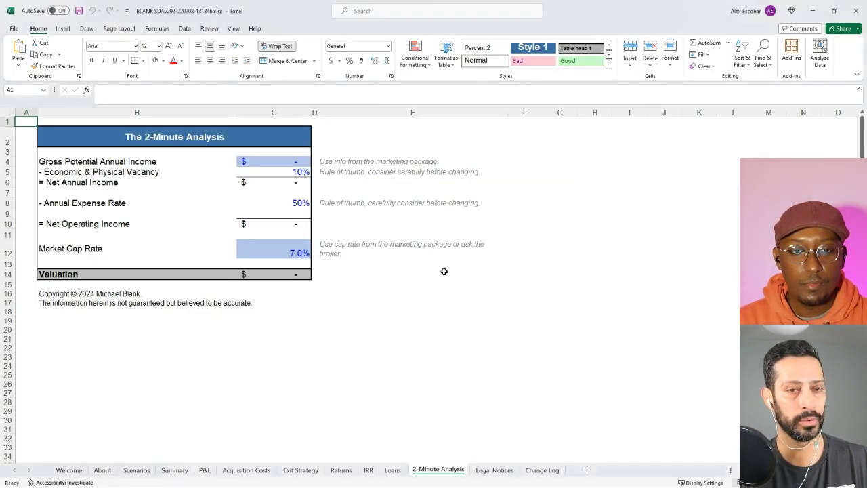
click(302, 165)
text(=7)
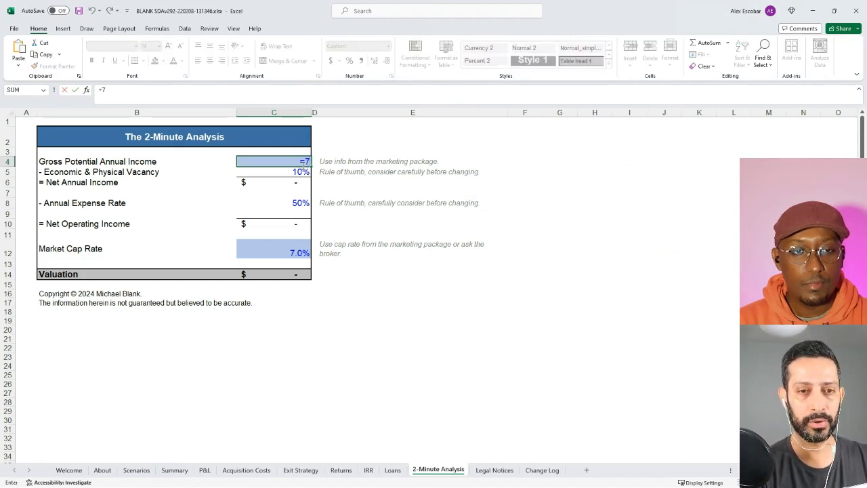
text(425)
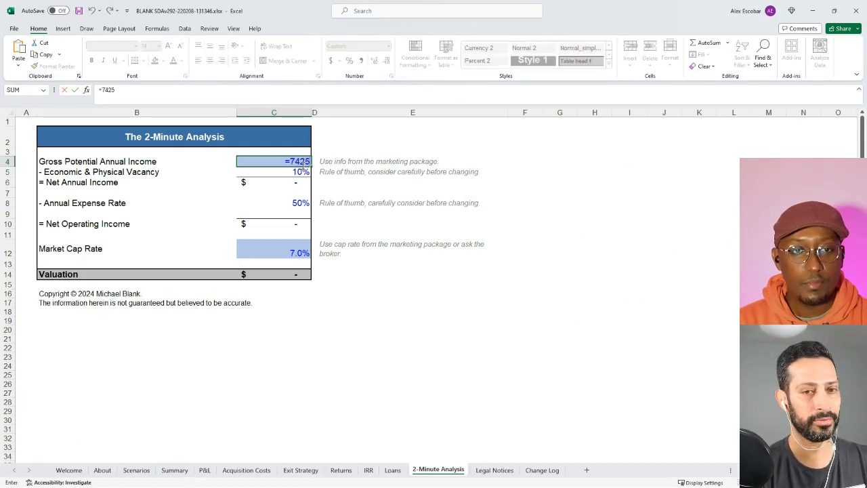
key(alt+Tab)
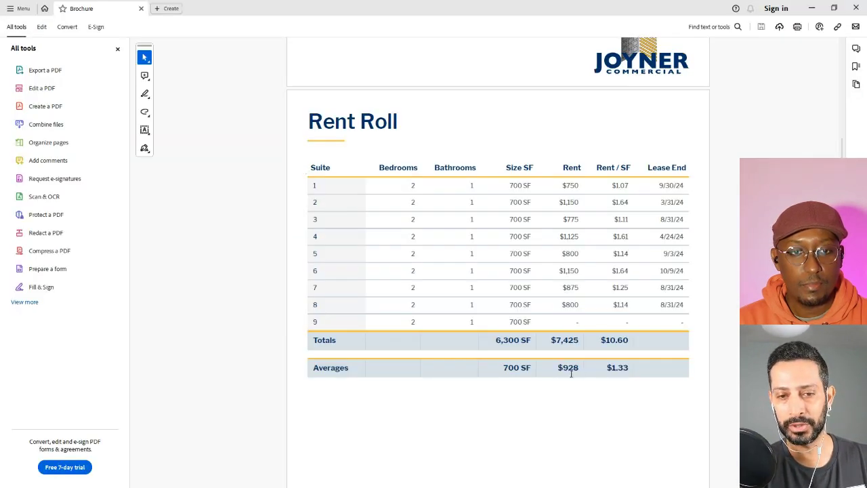
key(alt+Tab)
text(+)
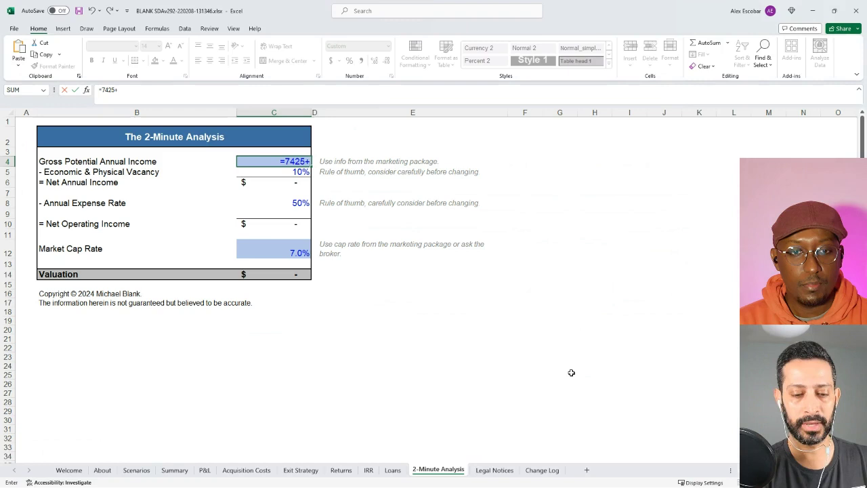
text(928)
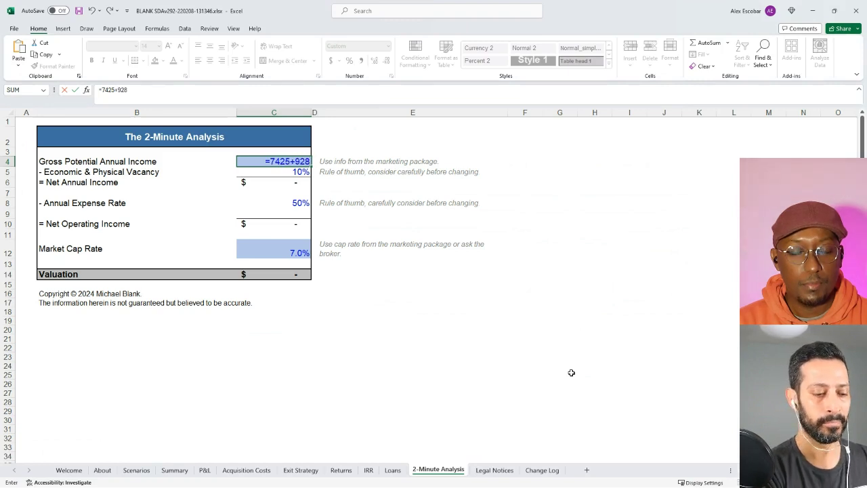
Enclose the rent sum in parentheses and multiply it by 12, completing the Gross Potential Annual Income formula as =(7425+928)*12.
text())
key(Return)
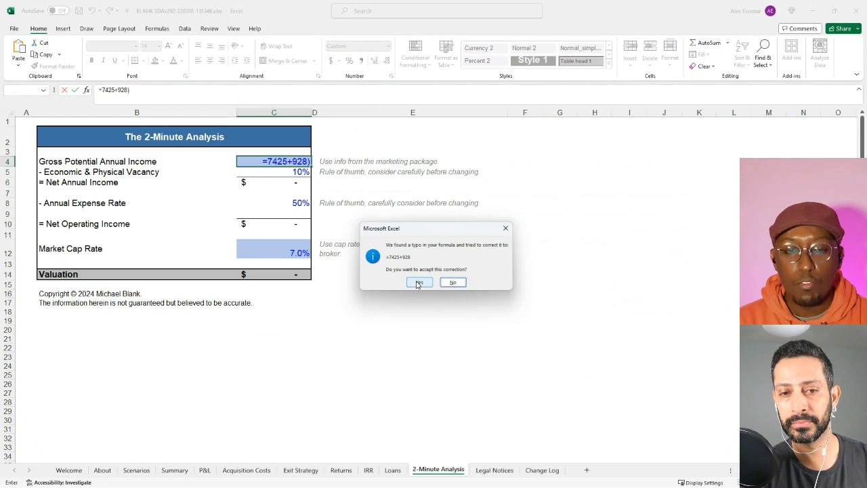
click(452, 282)
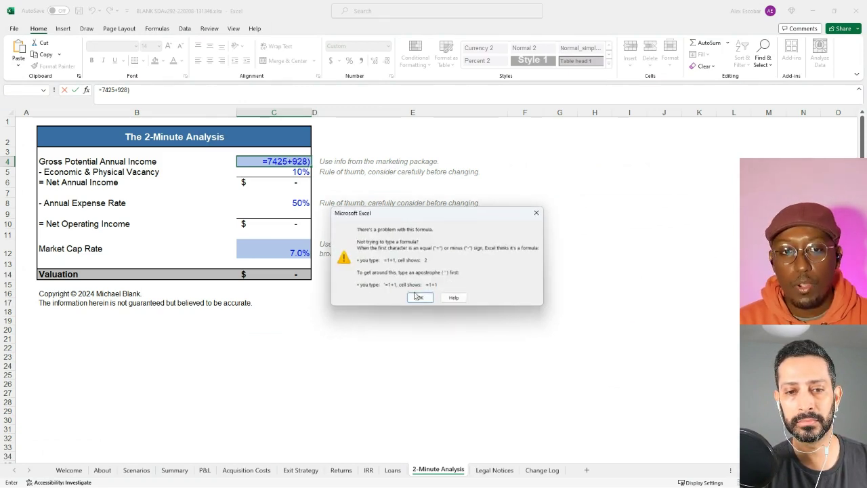
click(418, 297)
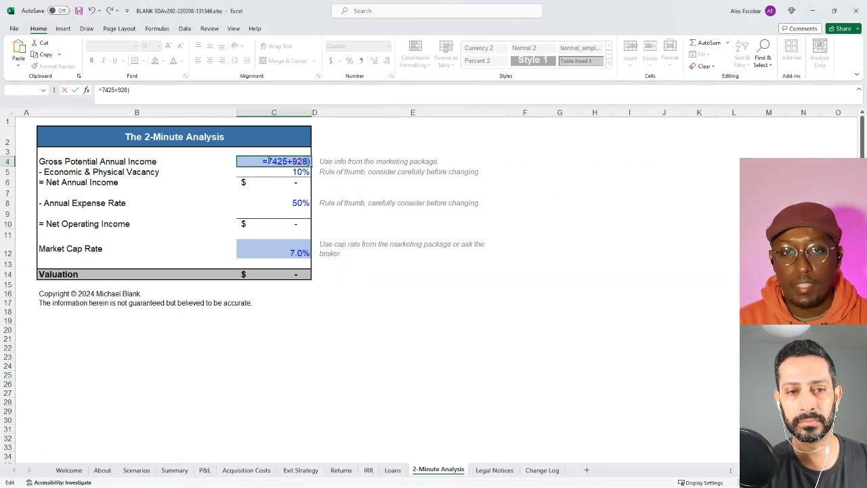
text(()
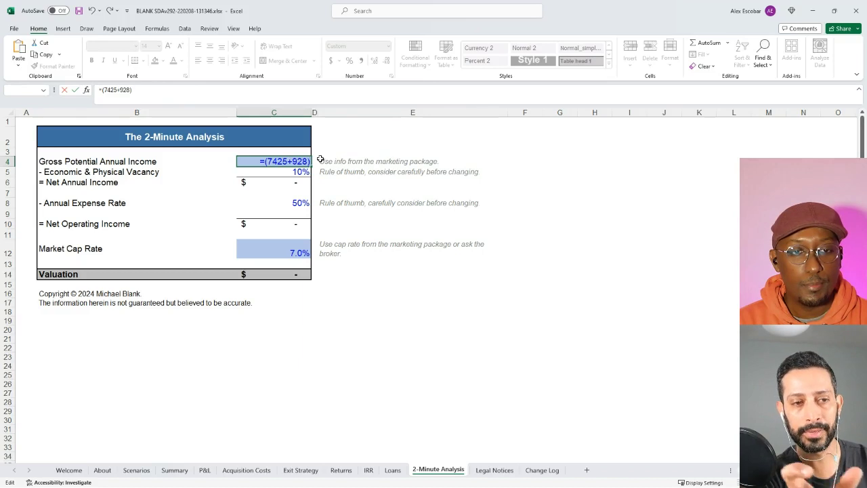
text(*12)
key(Return)
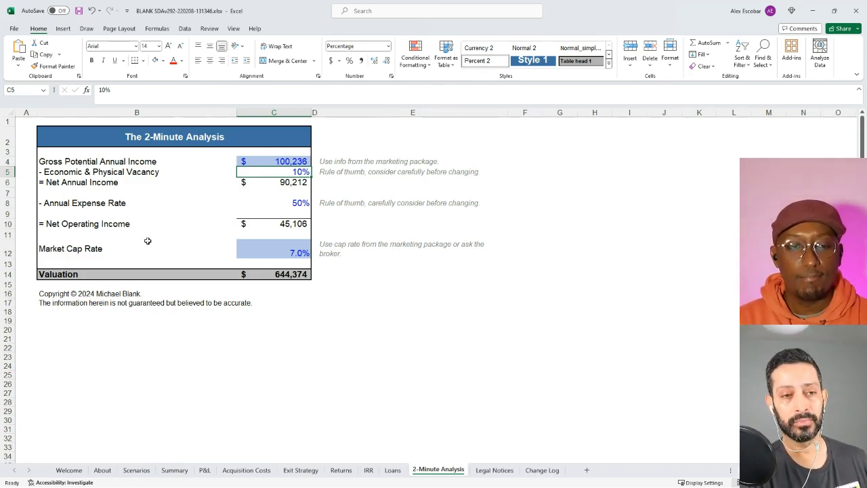
Set the Market Cap Rate in the 2-Minute Analysis to 5%.
click(286, 254)
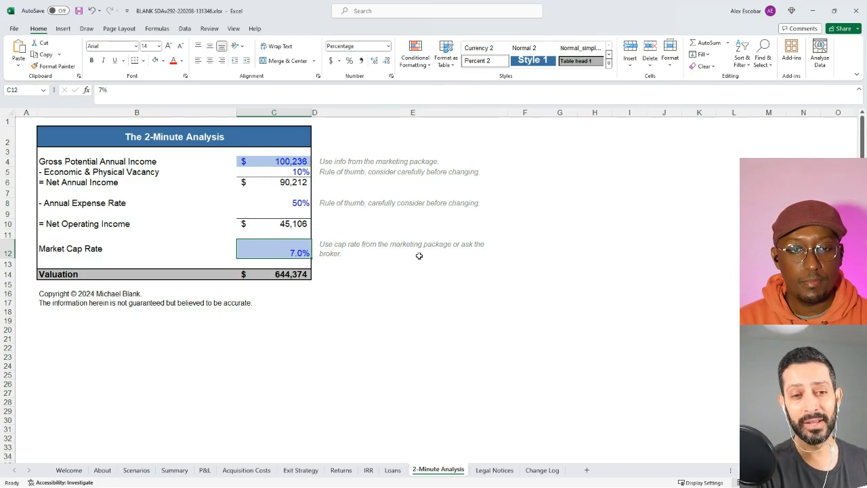
text(.05)
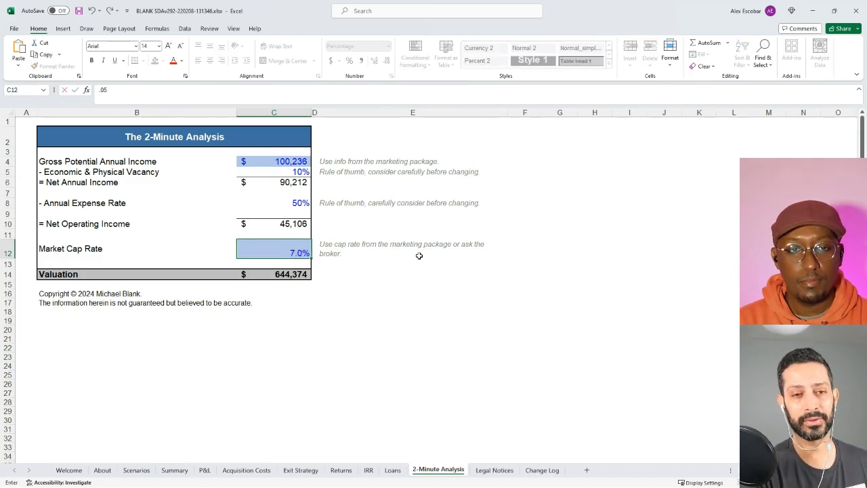
key(Return)
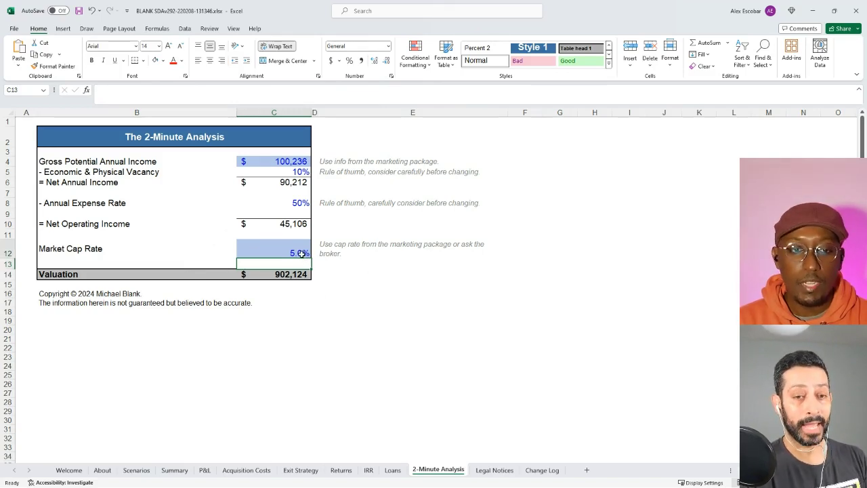
Test the valuation with a Market Cap Rate of 2% and then 15%.
click(301, 252)
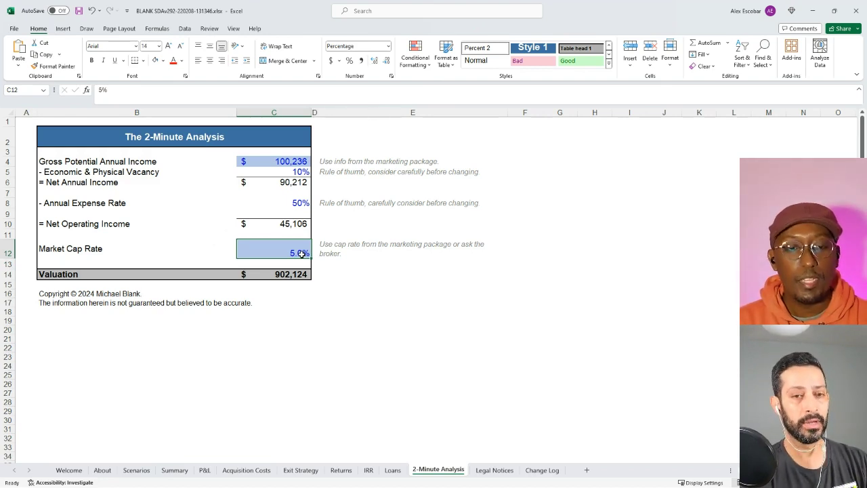
text(.02)
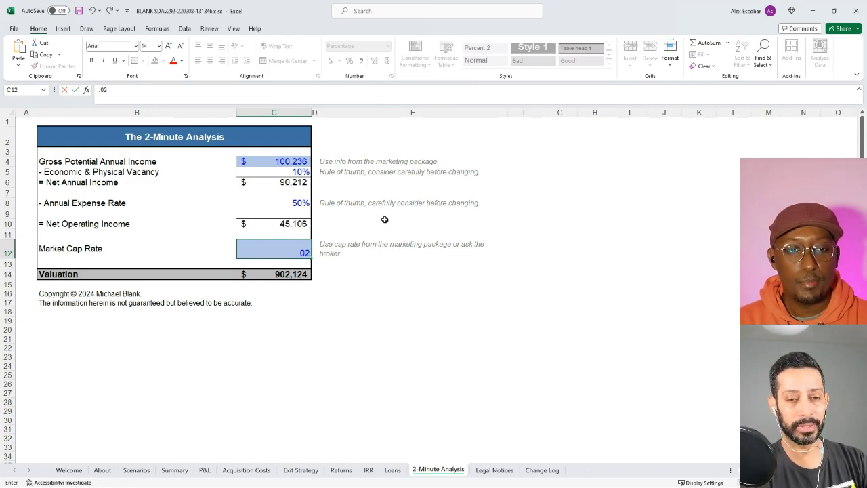
key(Return)
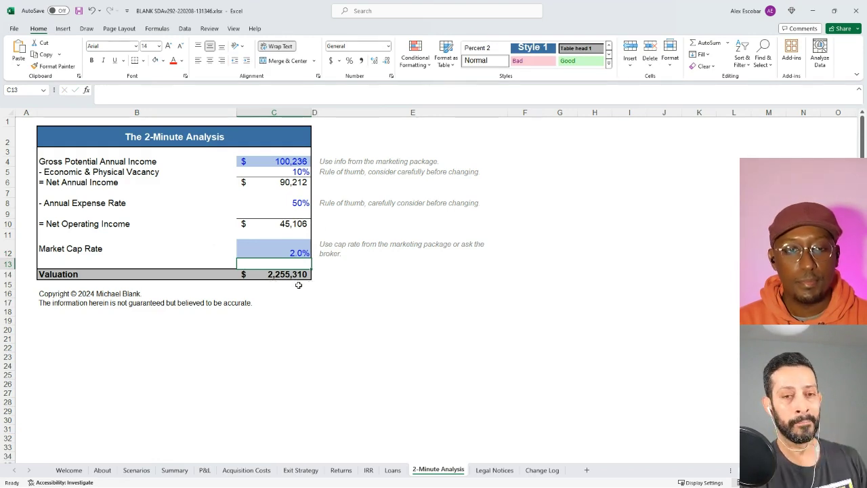
click(299, 253)
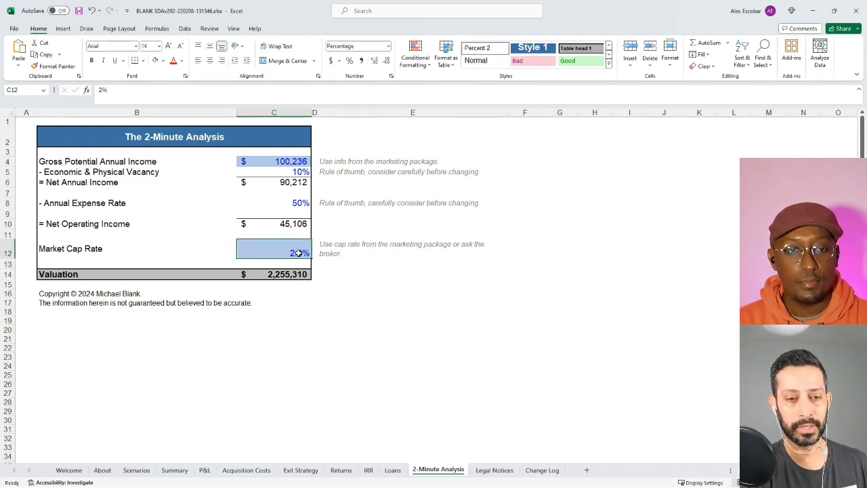
text(.15)
key(Return)
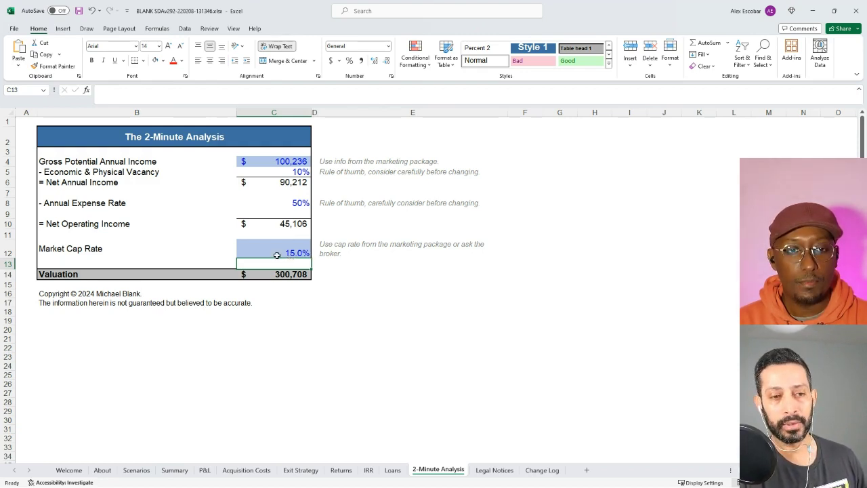
Return the Market Cap Rate to 5%.
click(305, 253)
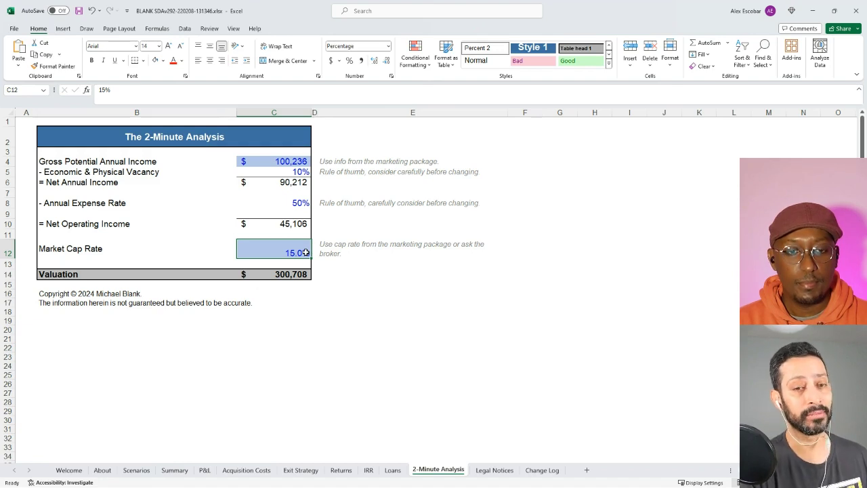
key(BackSpace)
text(5)
key(Return)
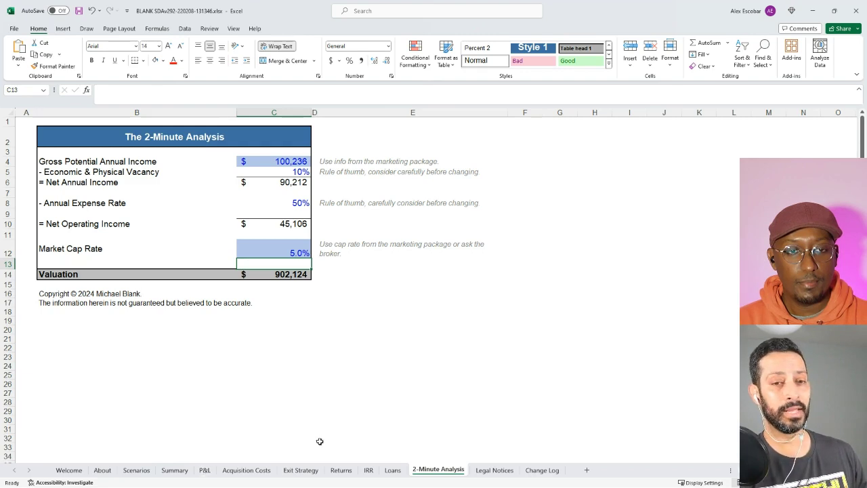
click(300, 253)
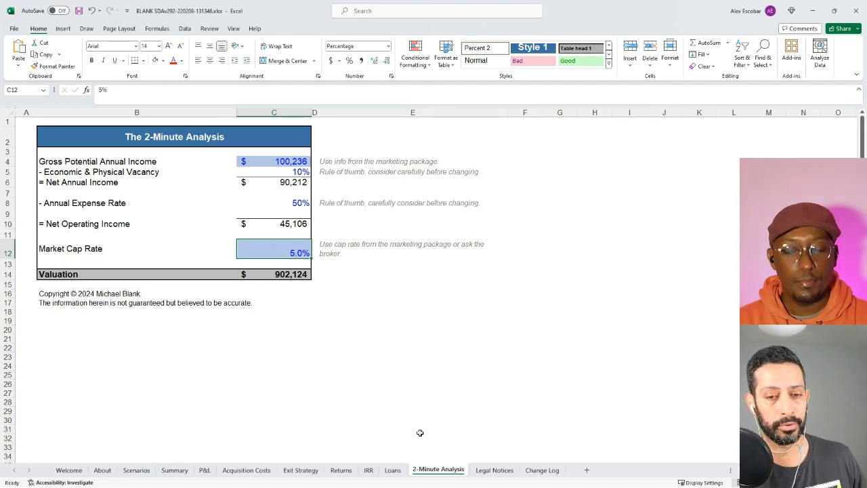
Add a blank worksheet directly after the Scenarios sheet and bring up the data import commands.
click(136, 470)
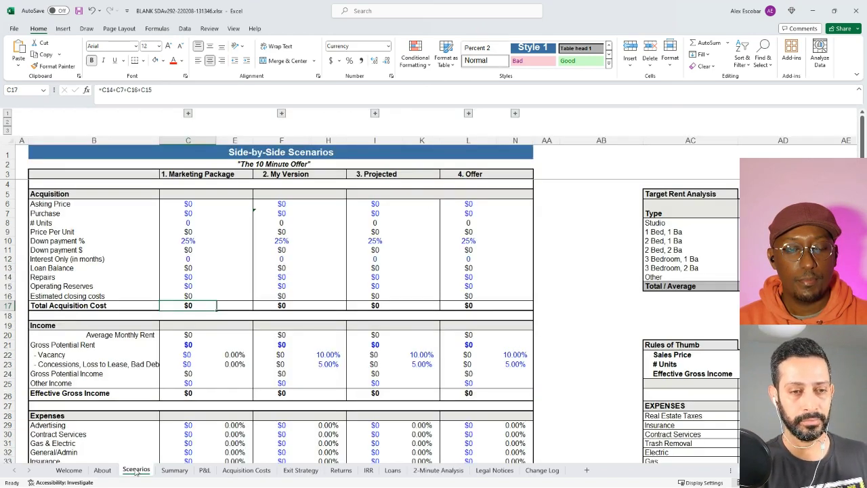
click(588, 470)
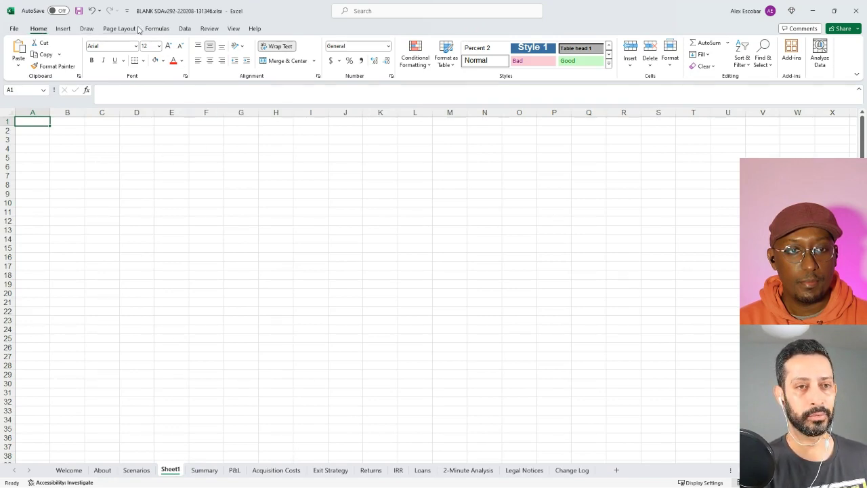
click(185, 28)
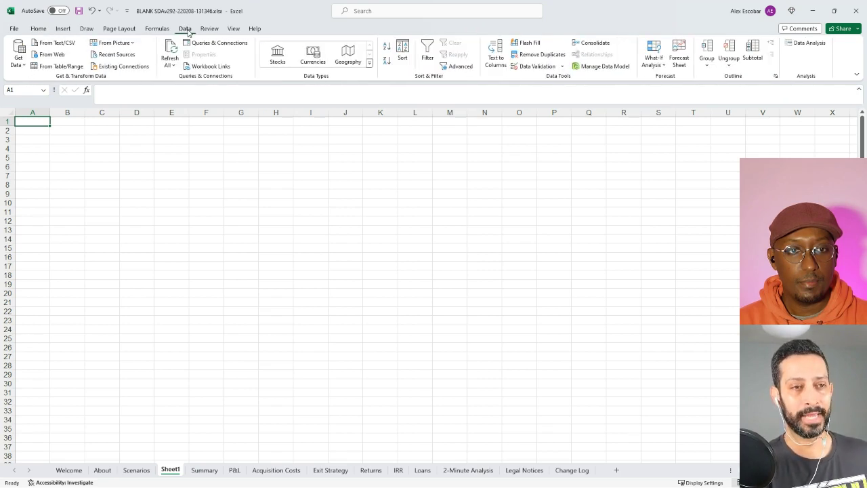
click(32, 71)
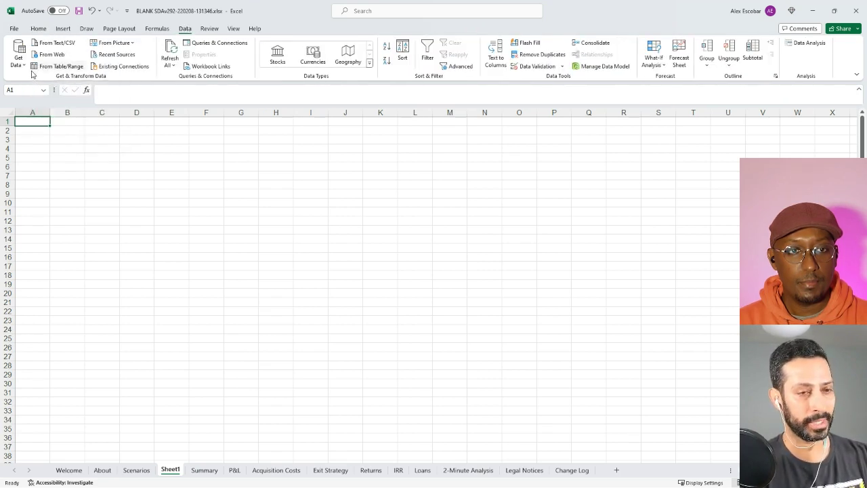
Check the Rent Roll page in the Acrobat brochure, and in Excel import data from the PDF 9 Richmond Marketing BrochureFlyer (1).
key(alt+Tab)
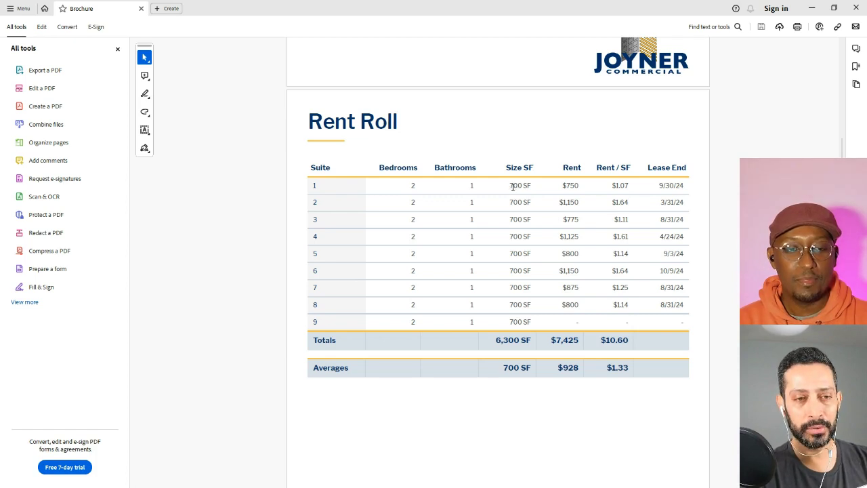
key(alt+Tab)
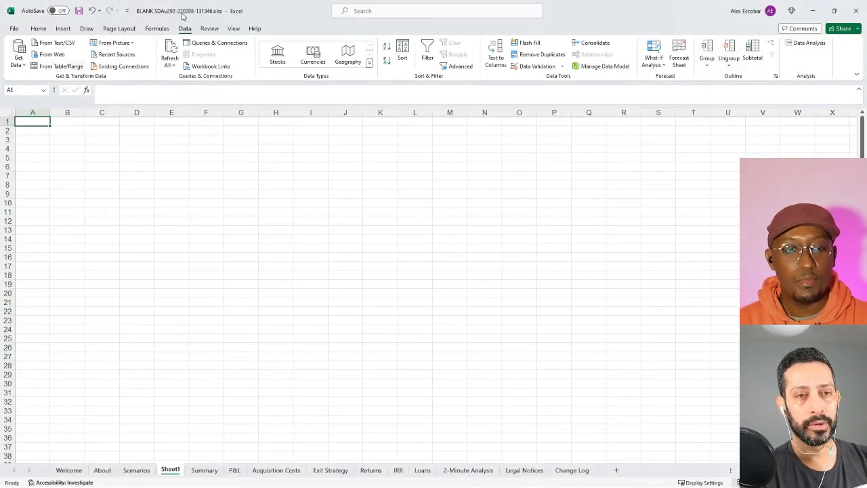
click(18, 60)
mouse_move(55, 82)
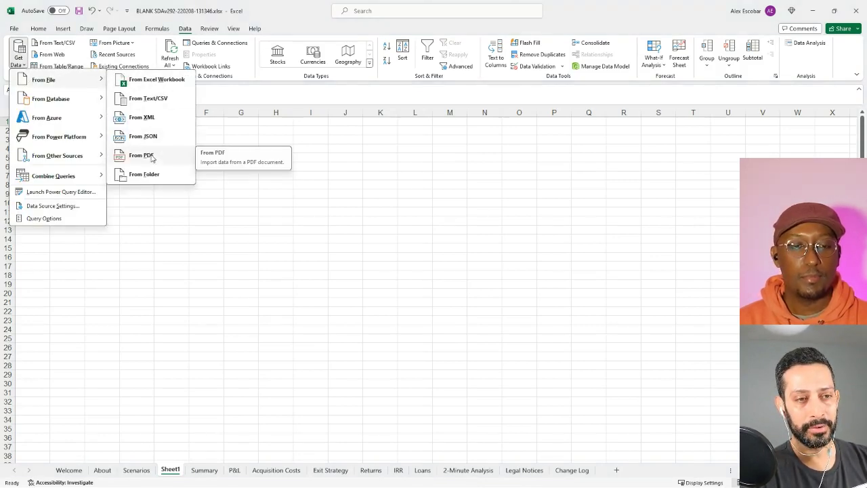
mouse_move(75, 119)
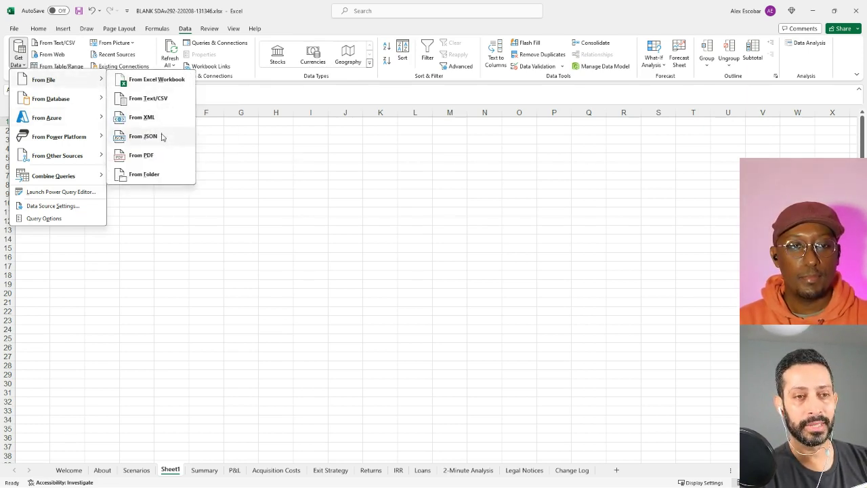
click(153, 157)
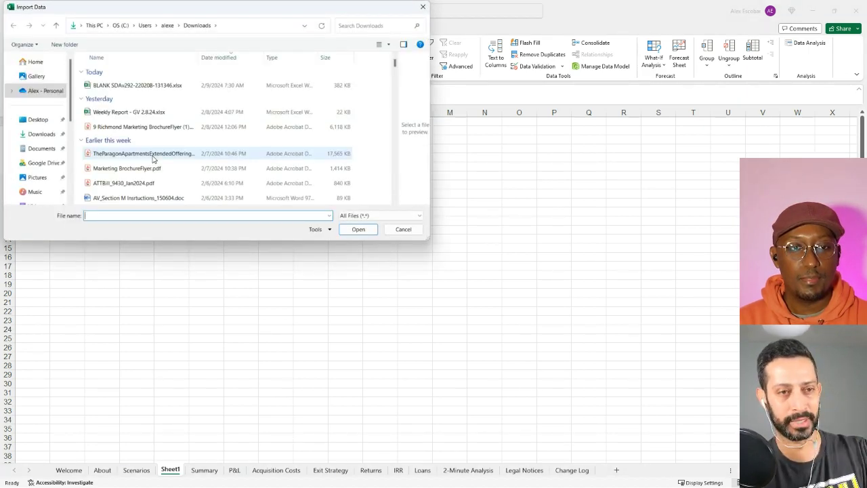
click(136, 128)
click(370, 233)
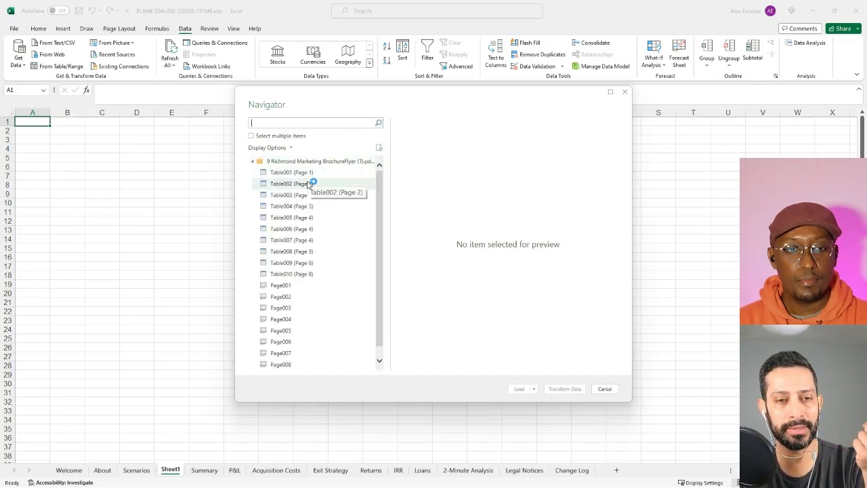
Allow multiple items in the Navigator and mark Table002 (Page 2) and the rent roll, Table004 (Page 3), for import.
click(308, 183)
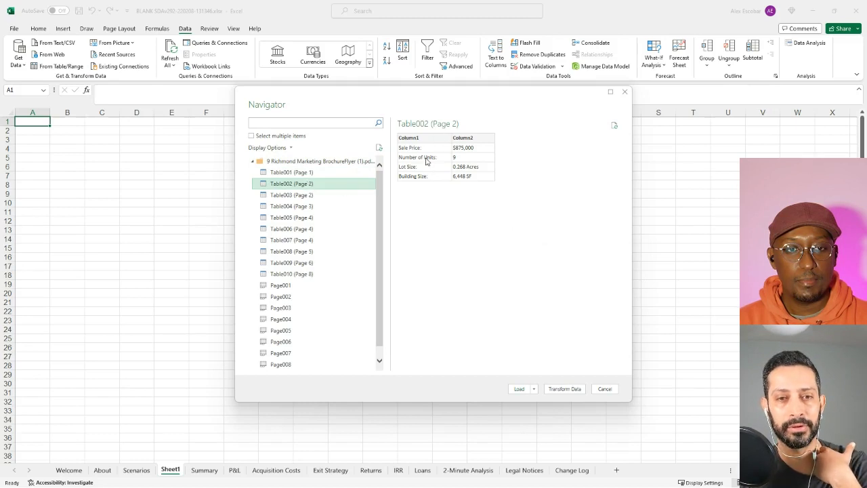
click(252, 137)
click(263, 183)
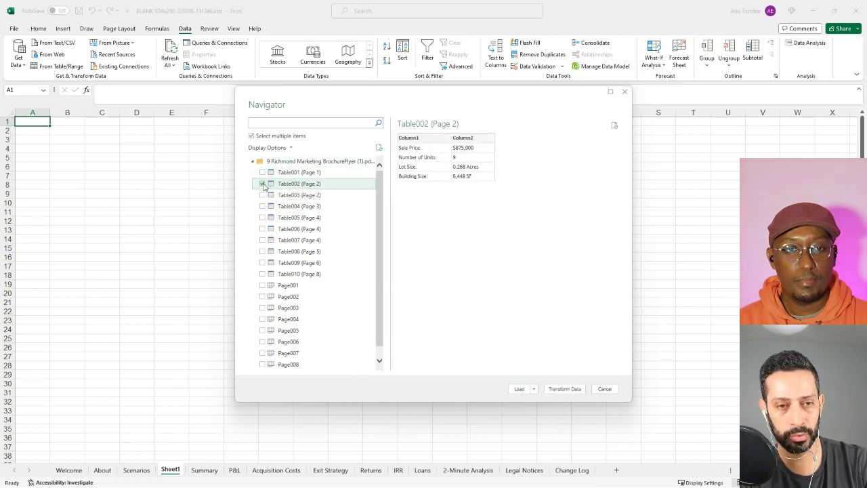
click(283, 195)
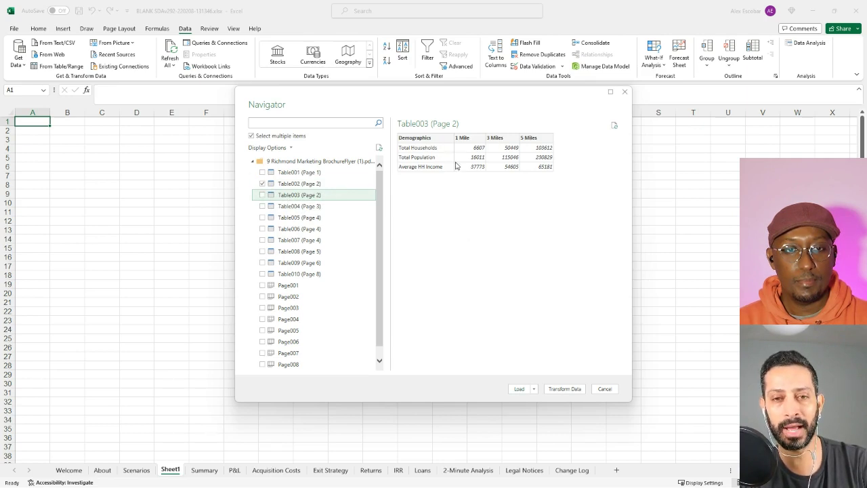
click(299, 206)
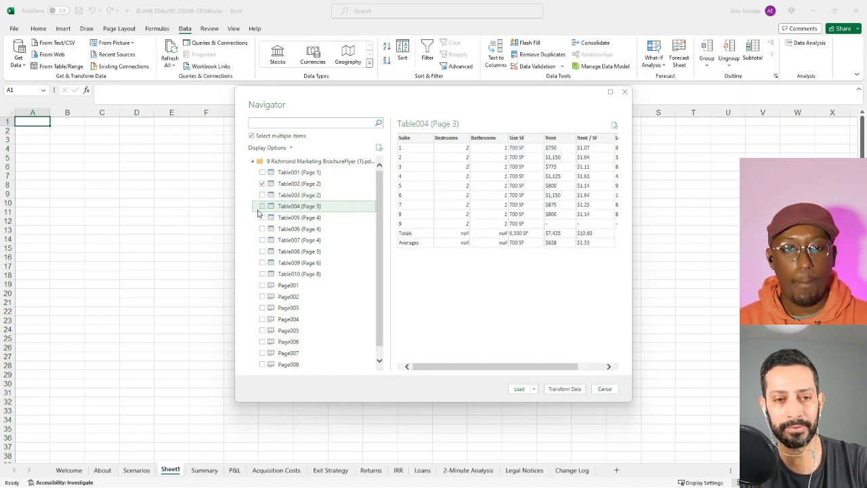
click(263, 207)
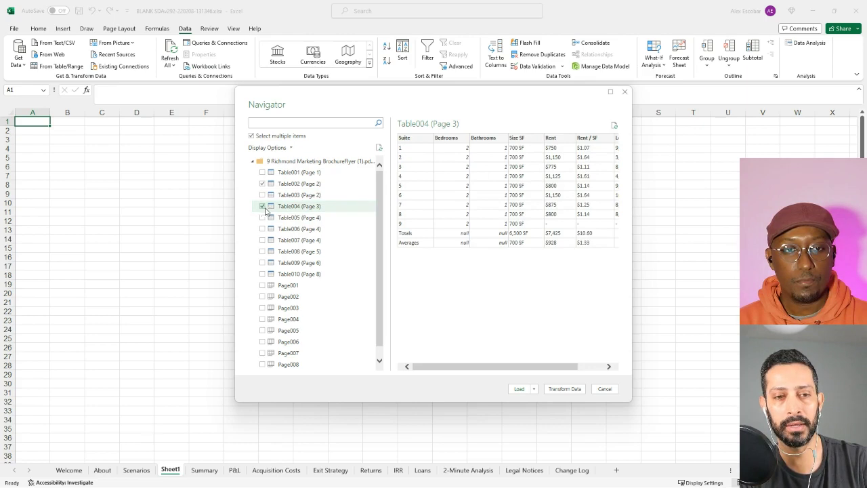
Preview Table005 and mark the expense table, Table006 (Page 4), for import.
click(295, 220)
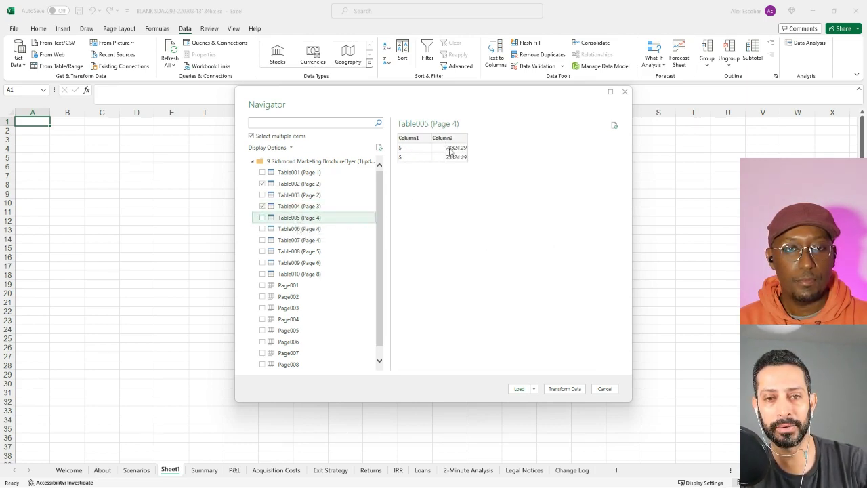
click(294, 230)
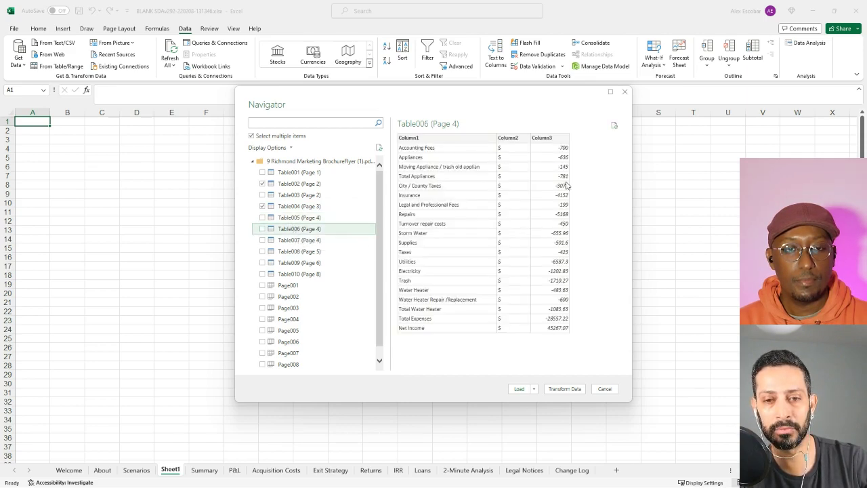
click(262, 229)
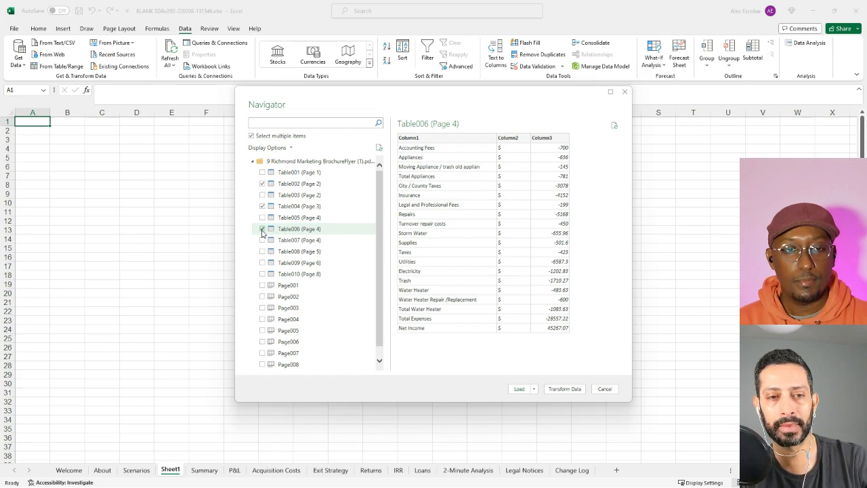
Preview Table007 through Table010 and Page001, and load the marked tables into the workbook.
click(288, 239)
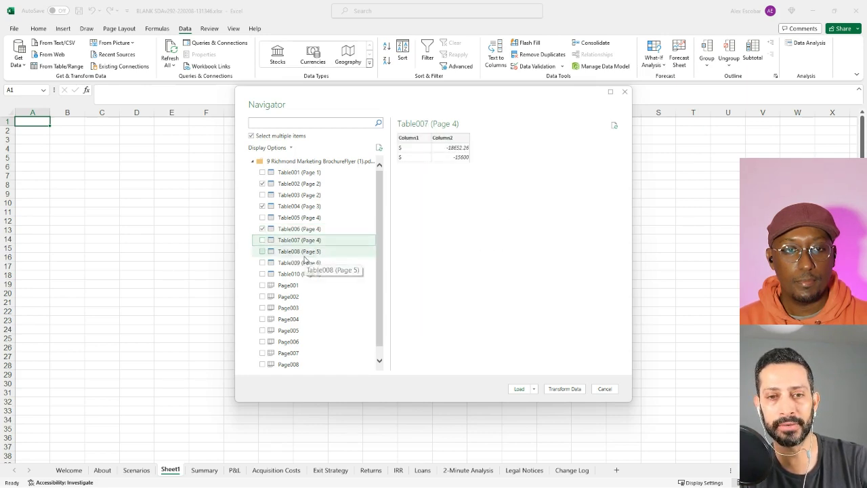
click(304, 256)
click(305, 264)
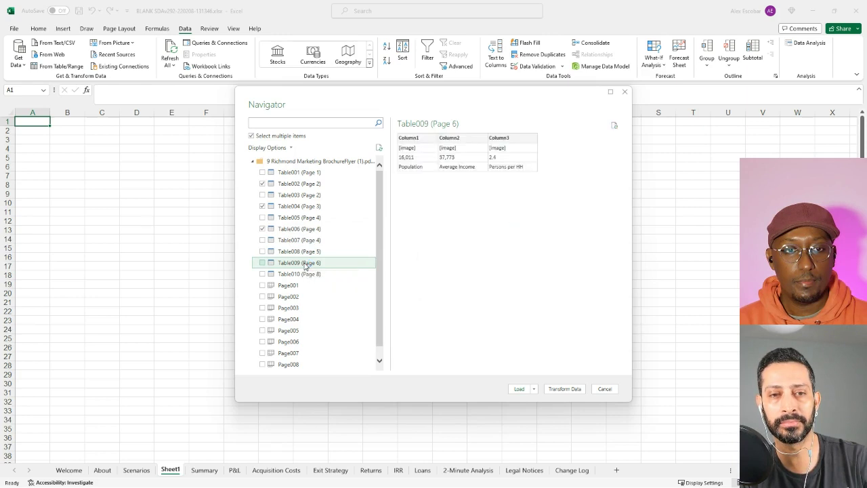
click(305, 273)
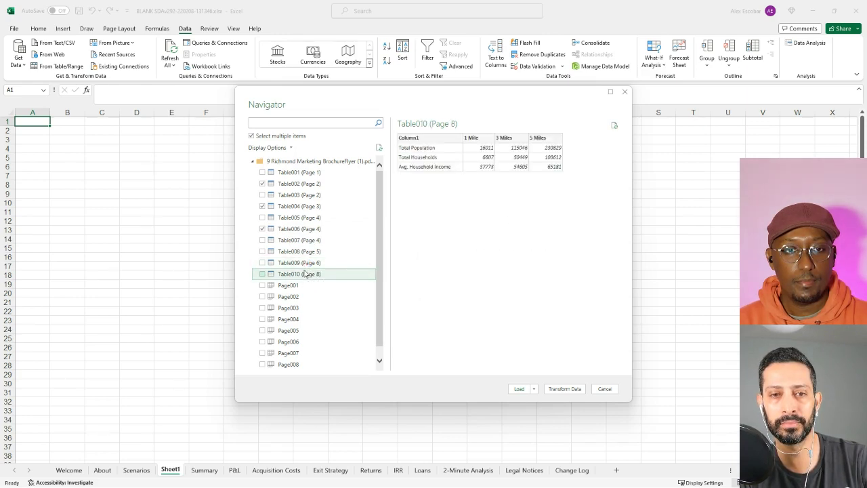
click(287, 285)
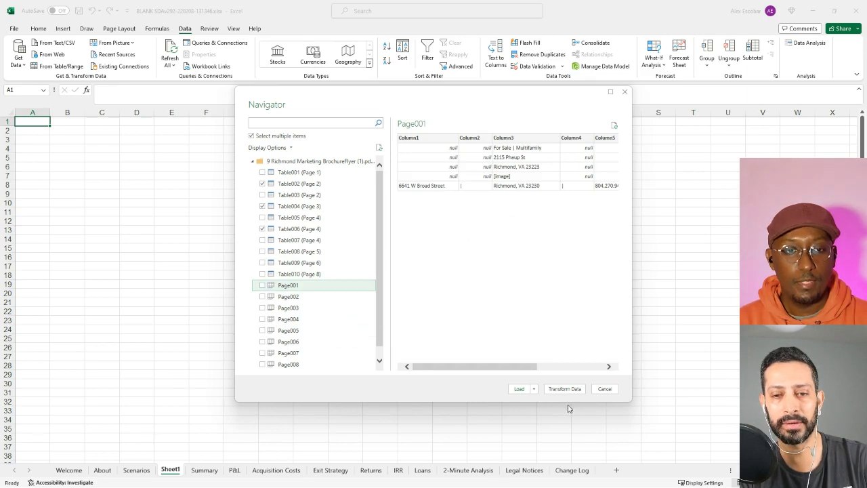
click(518, 389)
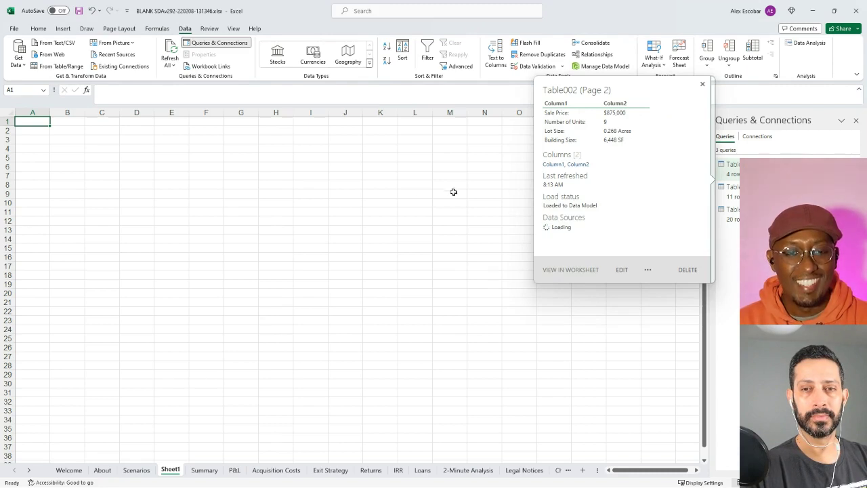
Place the Table002 (Page 2) query on Sheet1 as a table starting at cell A3.
mouse_move(730, 169)
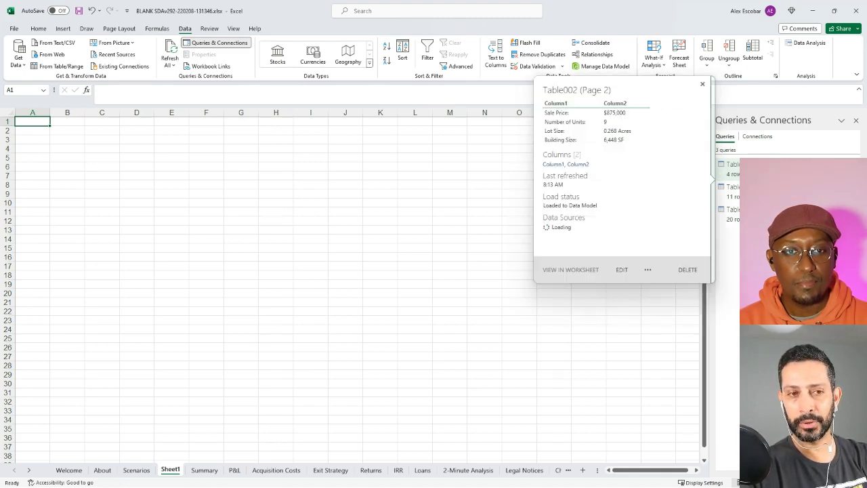
click(39, 132)
click(39, 139)
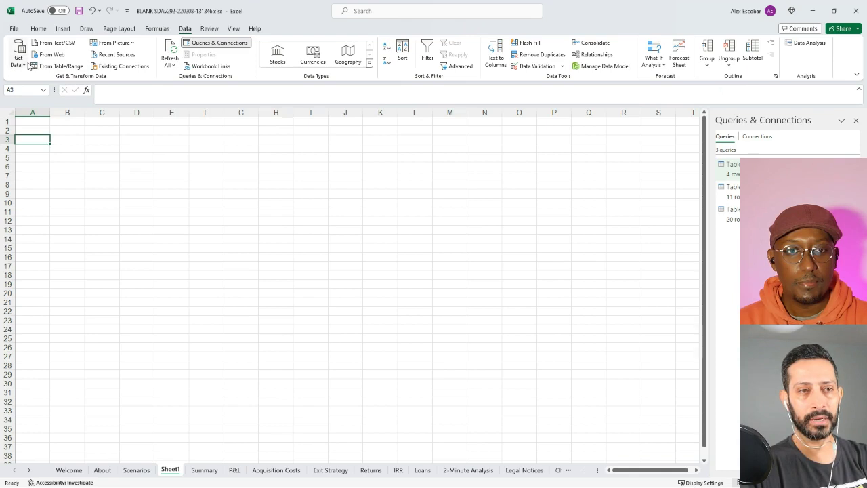
click(117, 72)
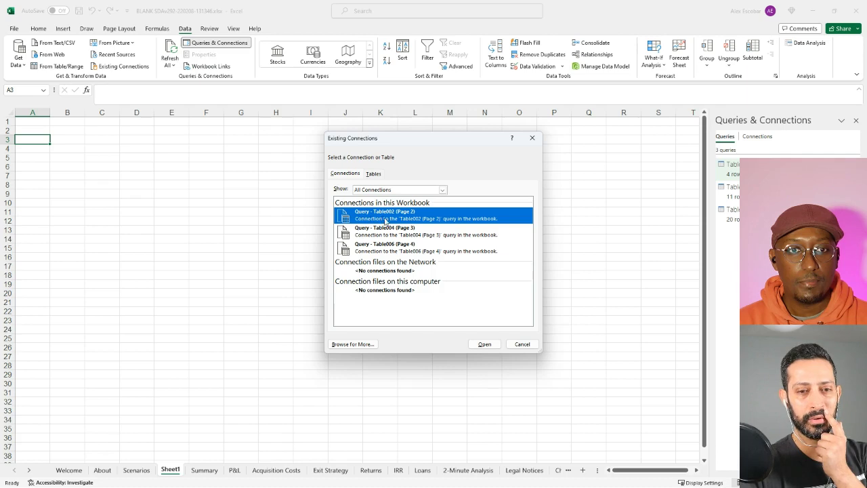
click(482, 344)
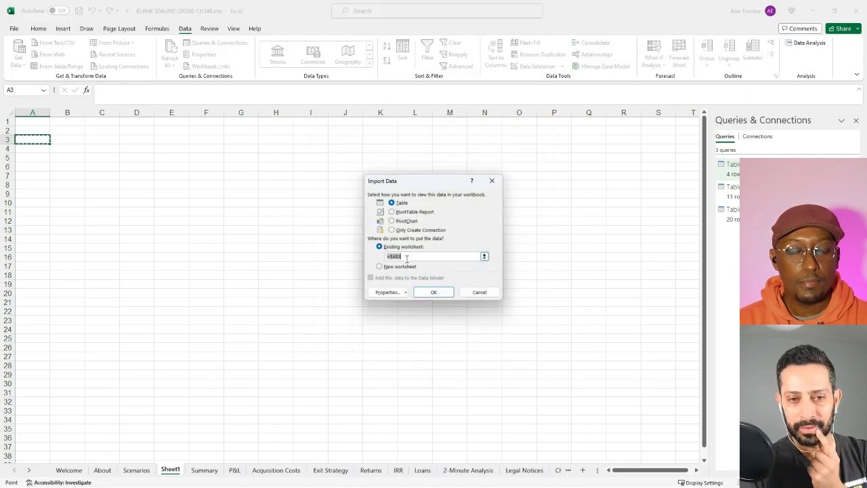
click(432, 292)
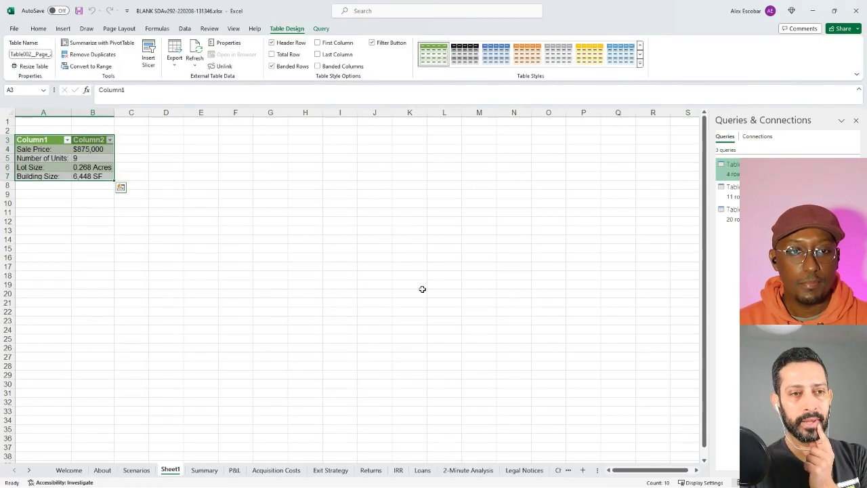
Place the Table004 (Page 3) query on Sheet1 as a table starting at cell E3.
click(214, 138)
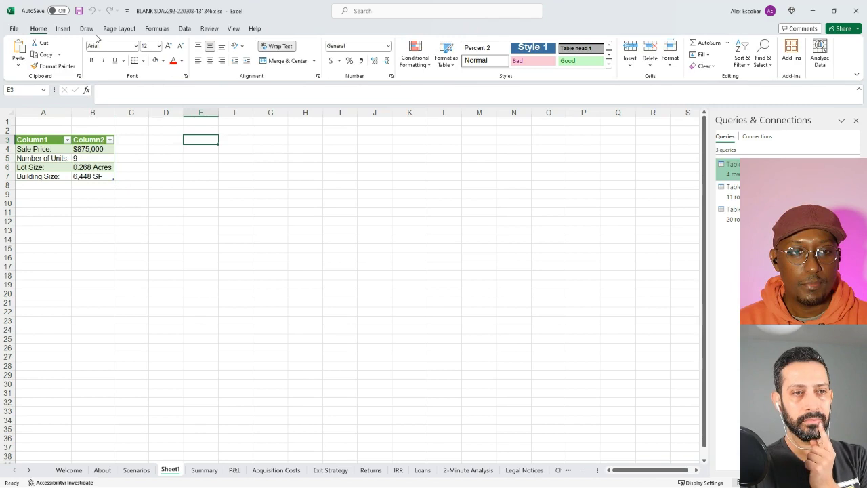
click(185, 29)
click(122, 65)
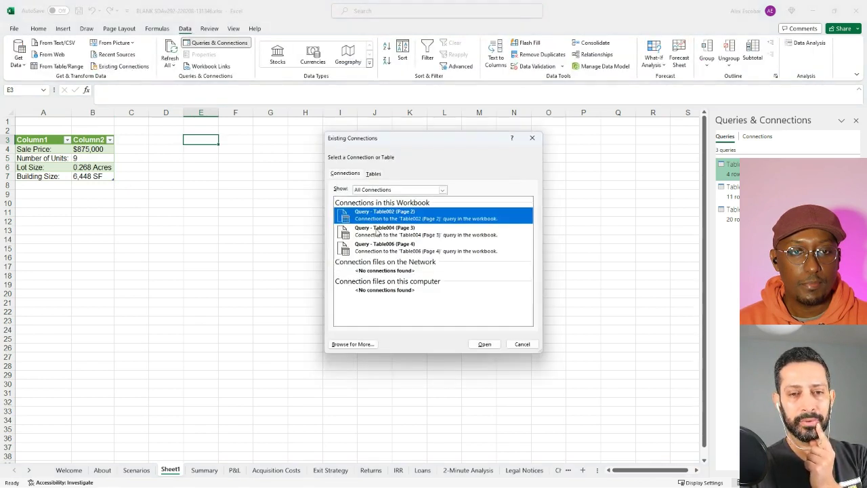
click(376, 232)
click(484, 344)
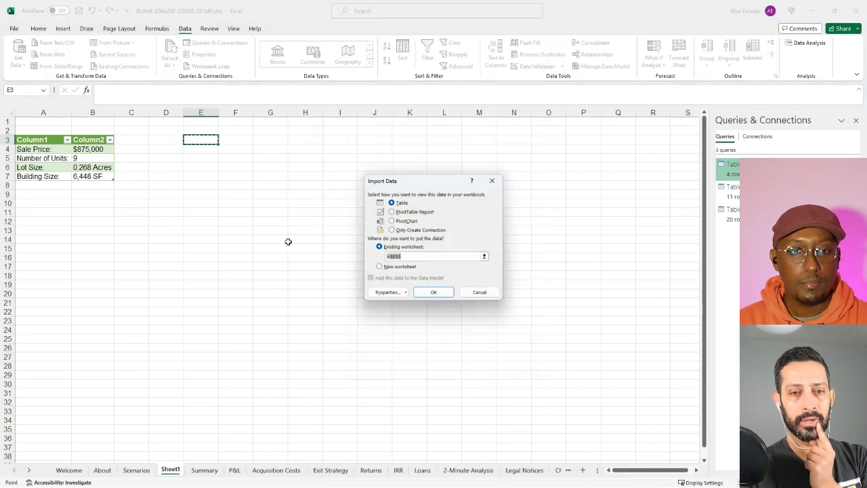
click(428, 291)
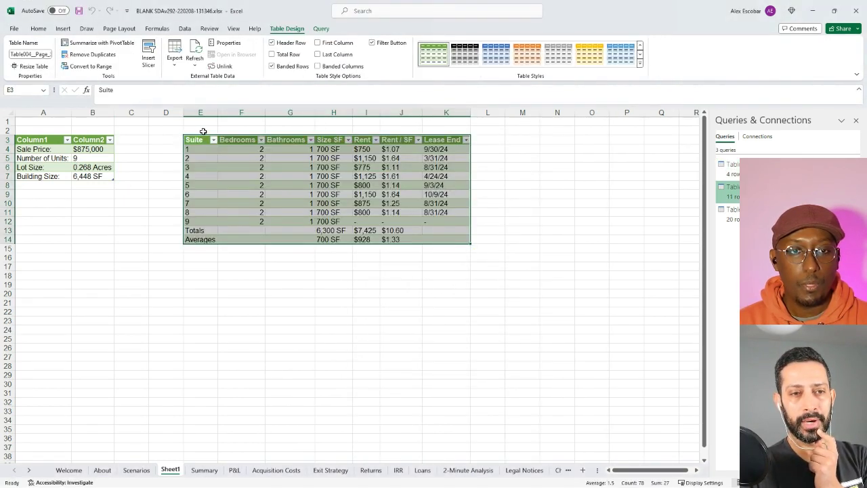
Title the suite table "Rent Roll" in cell E2 and merge and center it across E2:K2.
click(203, 130)
text(Rent Roll)
click(203, 130)
drag(203, 130, 454, 131)
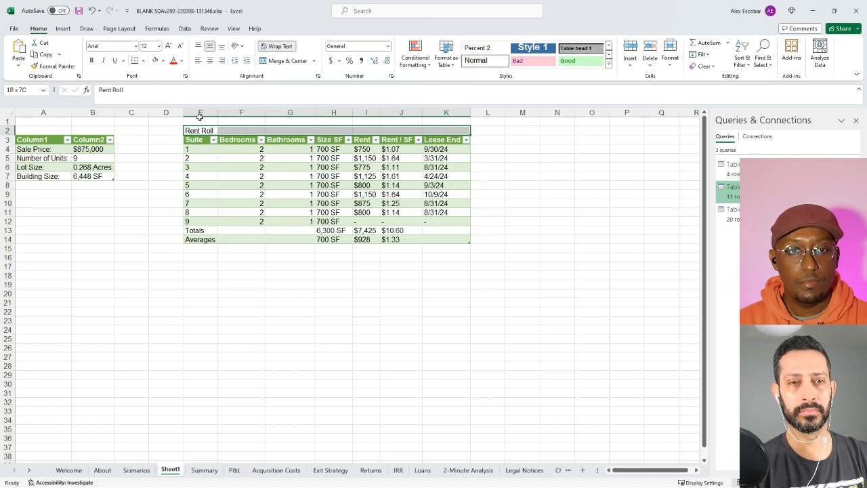
click(283, 60)
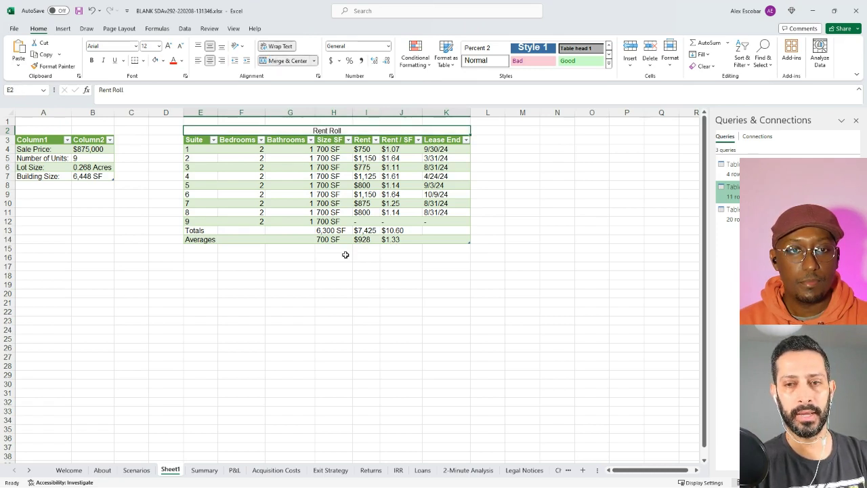
Place the Table006 (Page 4) query on Sheet1 as a table starting at cell A18.
click(59, 271)
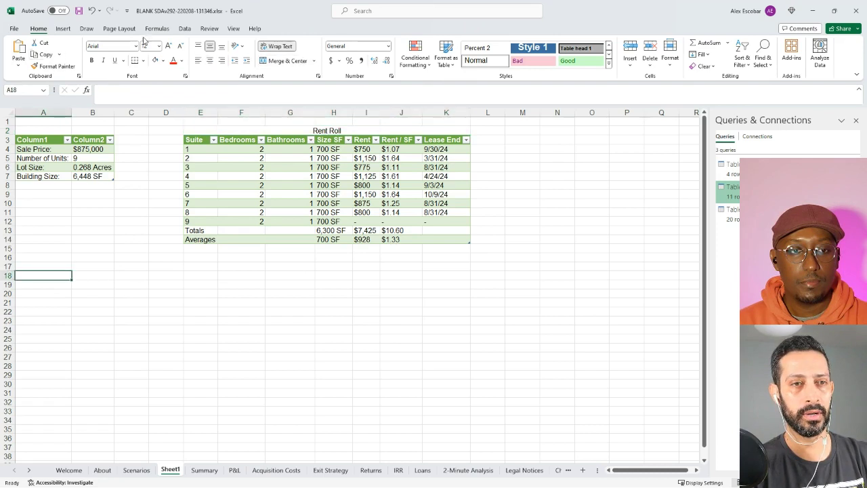
click(187, 31)
click(124, 66)
click(414, 248)
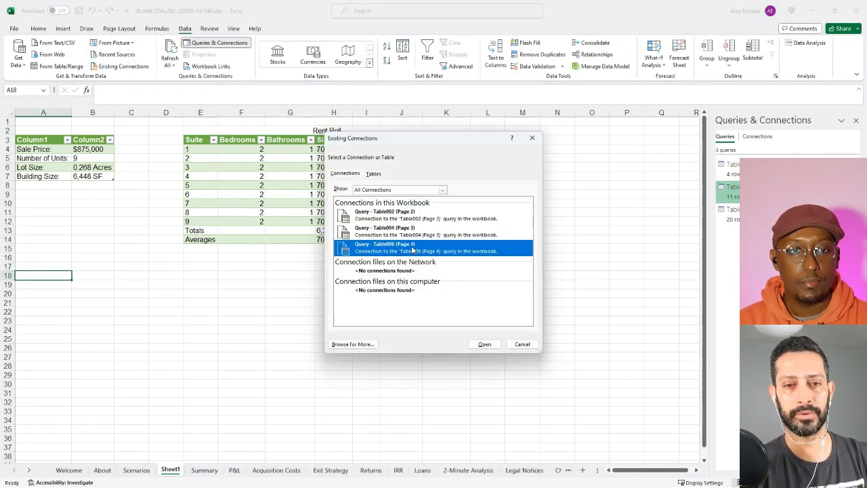
click(484, 344)
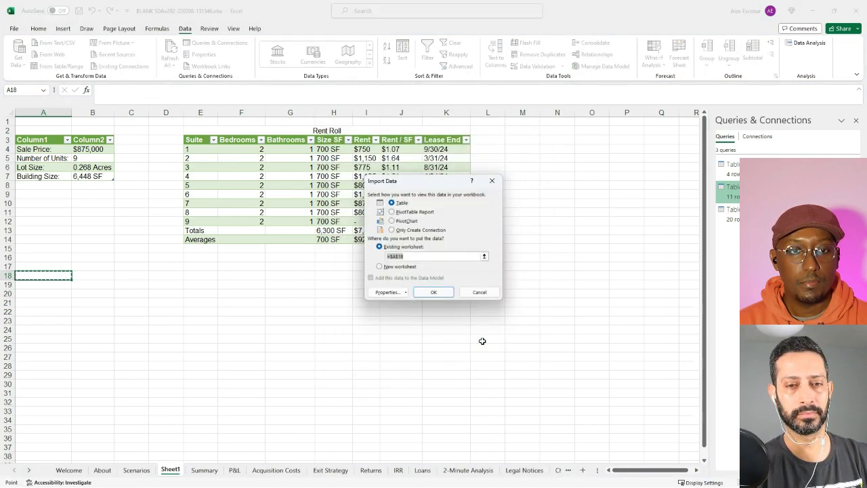
click(444, 294)
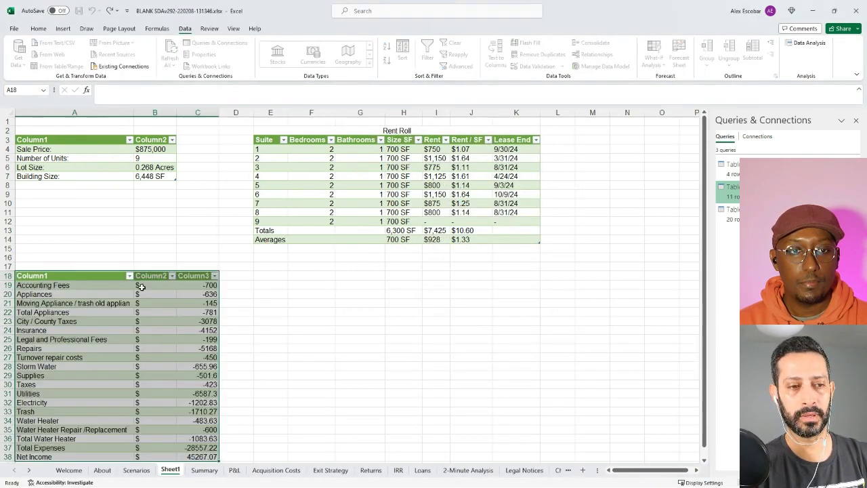
Title the imported cost table "Expenses" in cell A17 and merge and center it across A17:C17.
click(62, 265)
text(Ex)
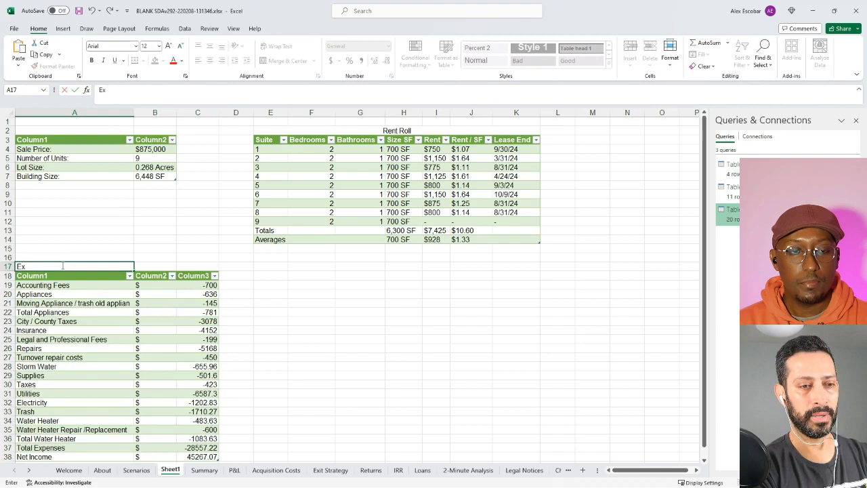
text(penses)
click(62, 265)
key(shift+Right)
key(shift+Right)
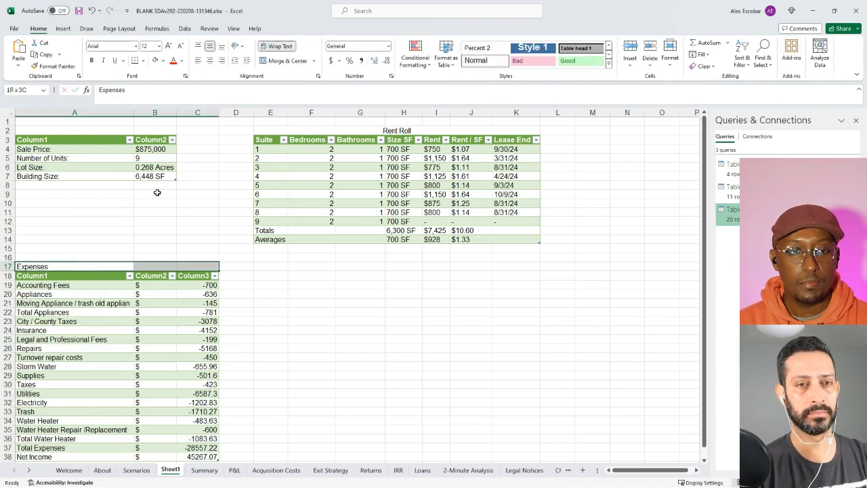
click(284, 61)
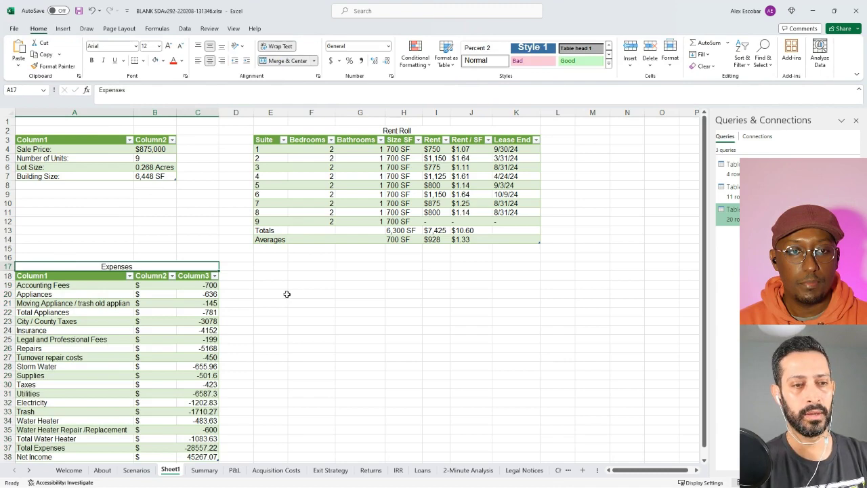
scroll(287, 294, down, 3)
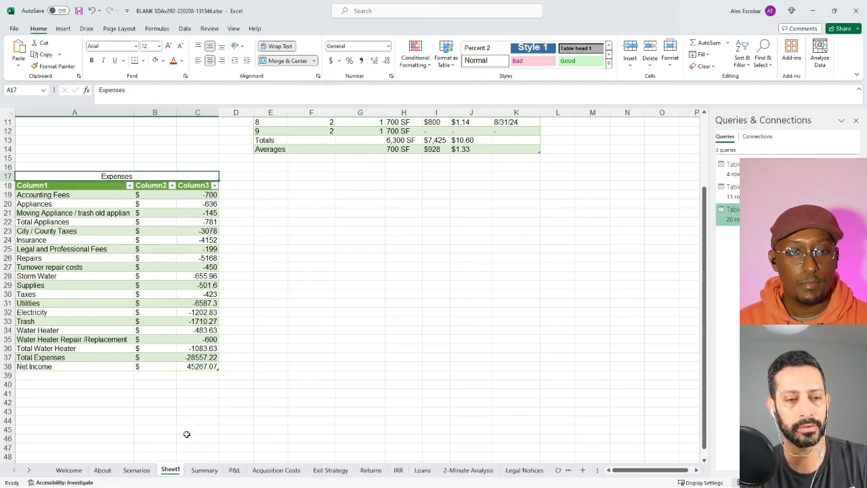
Link the Marketing Package Asking Price in cell C6 of the Scenarios sheet to the sale price in Sheet1 cell B4.
click(135, 470)
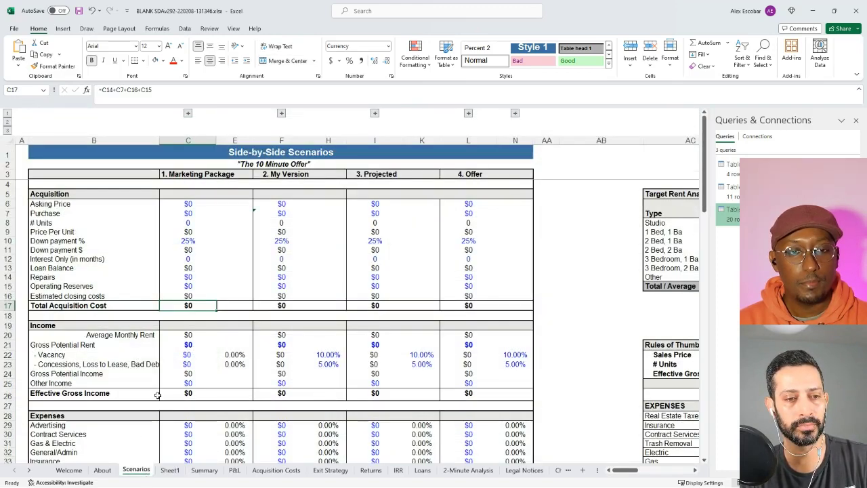
click(192, 203)
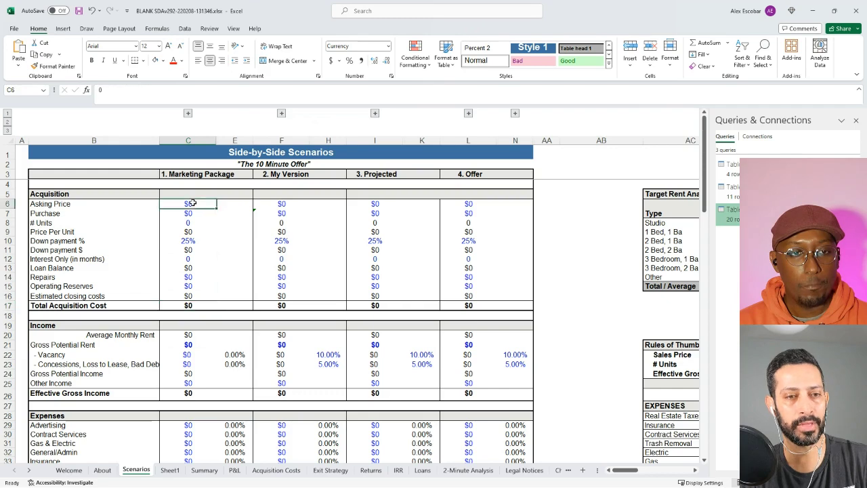
text(=)
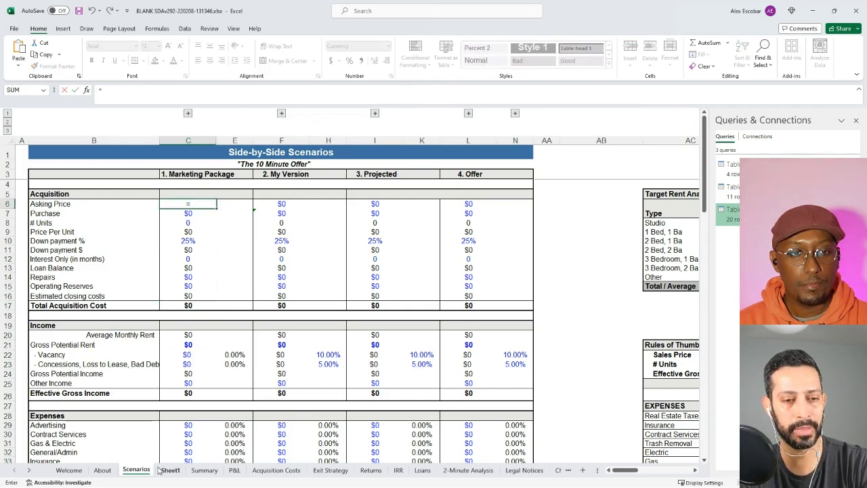
click(163, 470)
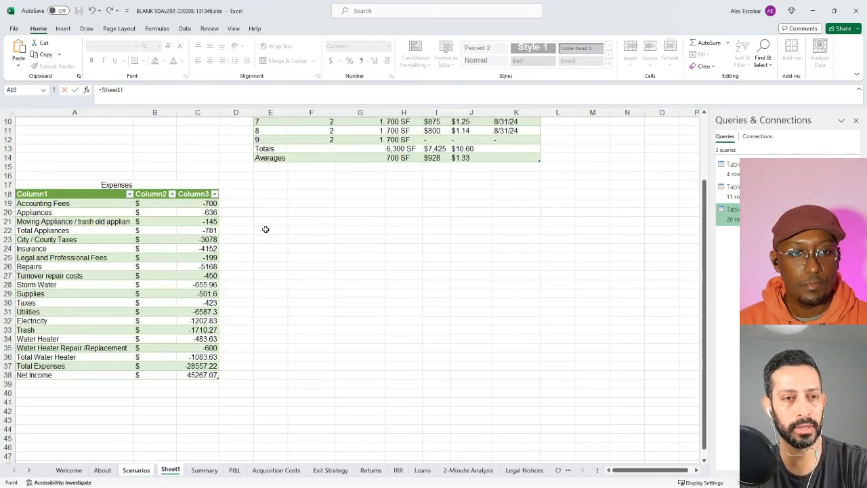
scroll(298, 228, up, 3)
click(158, 148)
key(Return)
Link the Marketing Package # Units in cell C8 to the number of units in Sheet1 cell B5.
click(189, 223)
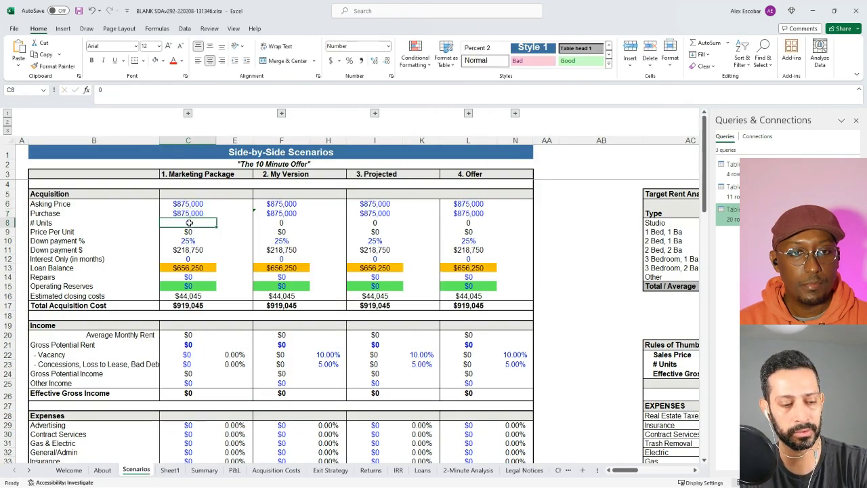
text(=)
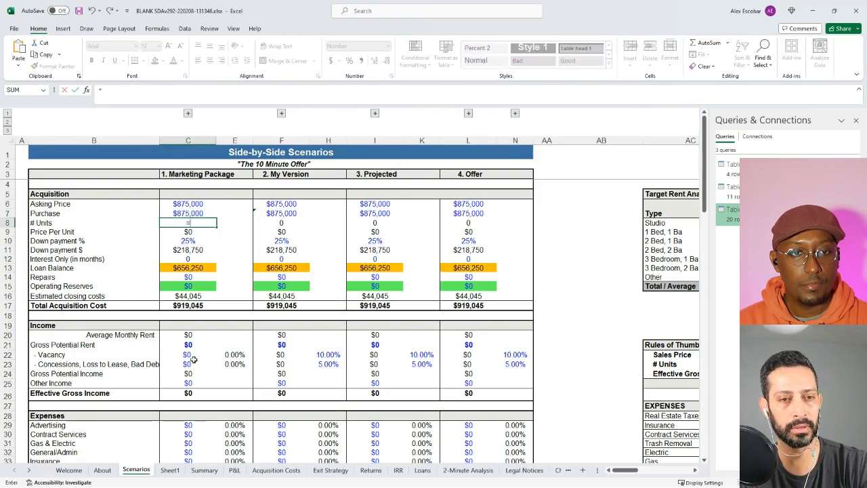
click(169, 469)
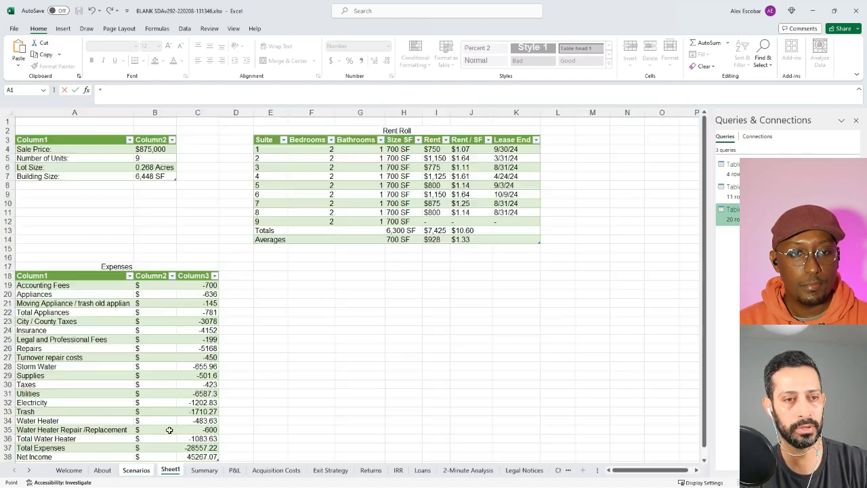
click(143, 157)
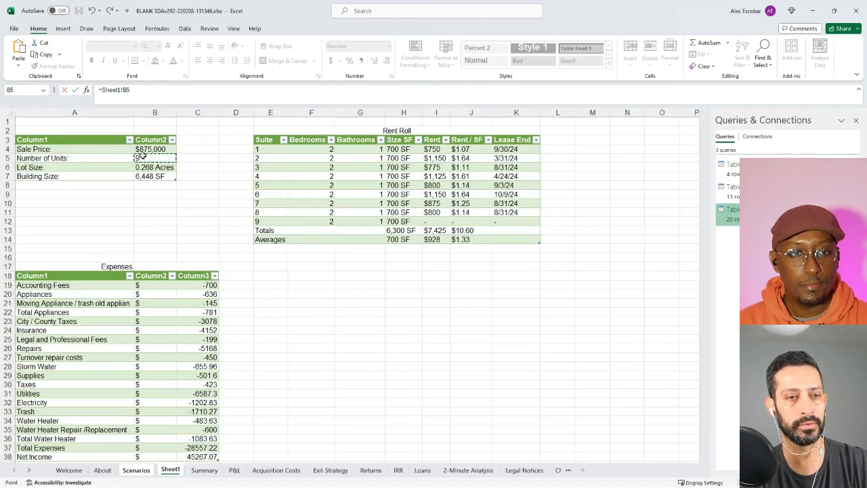
key(Return)
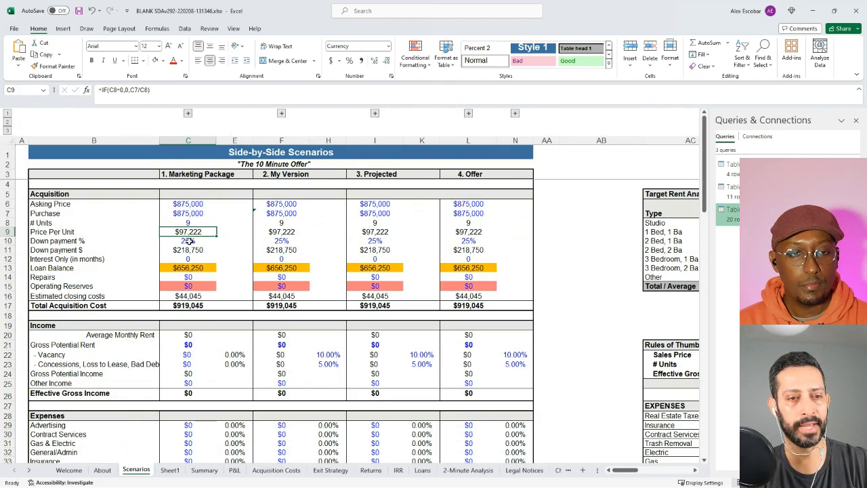
Set the Marketing Package down payment percentage in cell C10 to 30%.
click(190, 242)
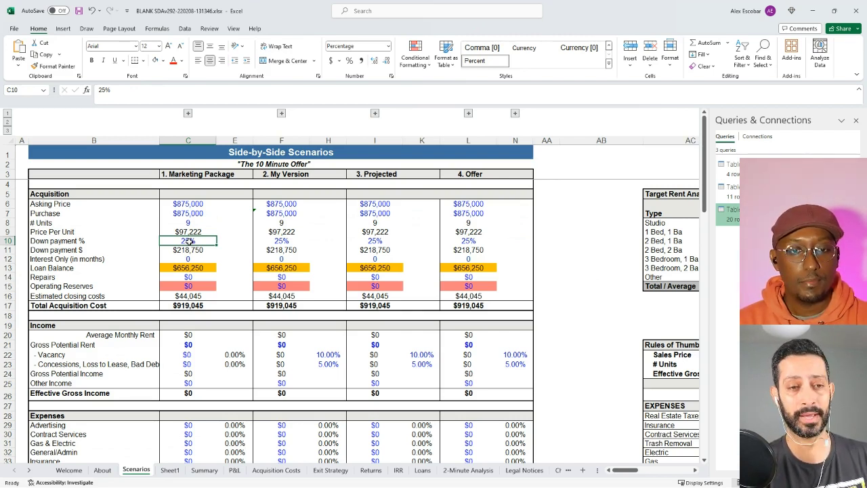
text(30)
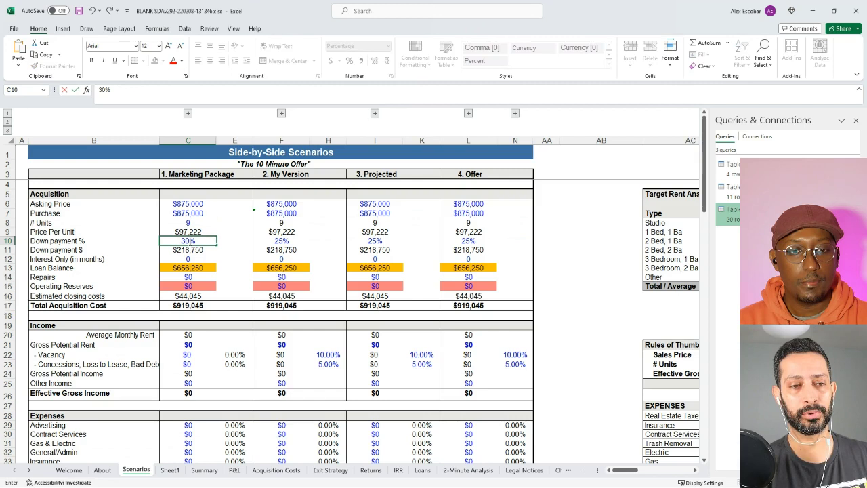
key(Return)
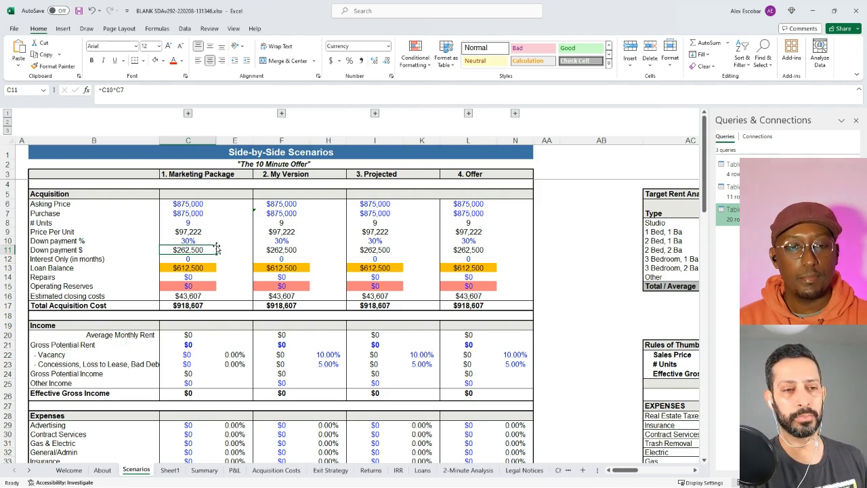
click(195, 259)
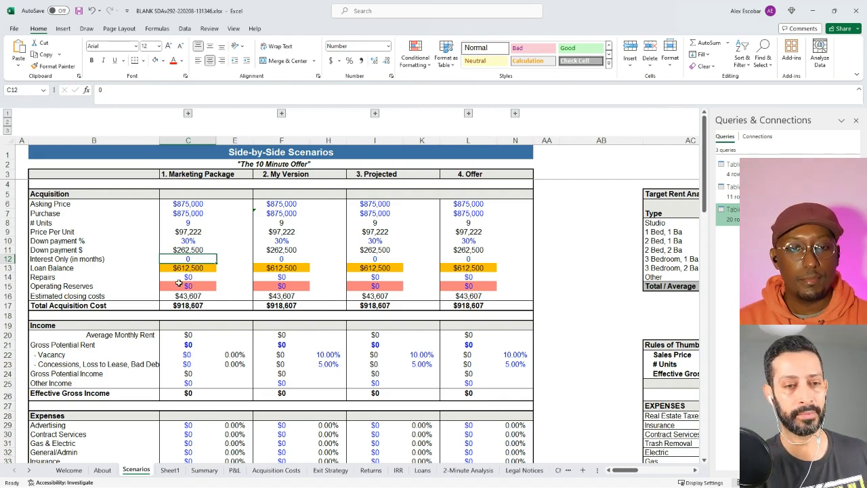
Switch to the brochure PDF and examine the property photos, description and highlights for signs of needed repairs.
click(199, 277)
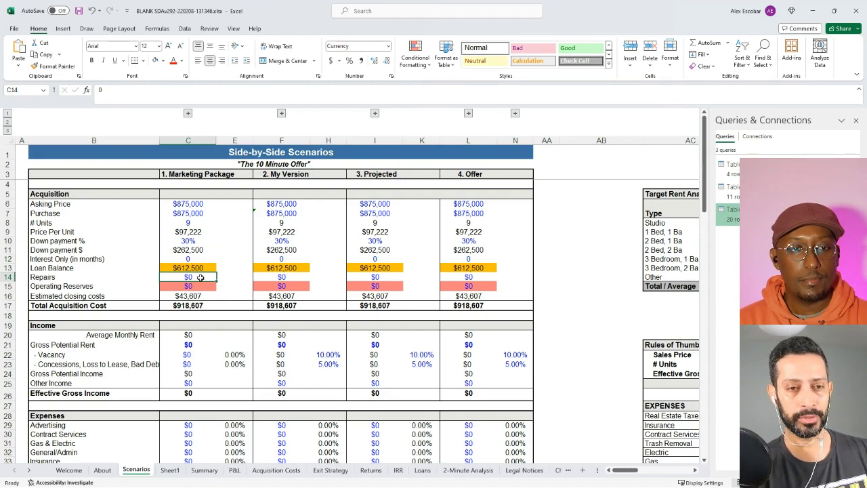
key(alt+Tab)
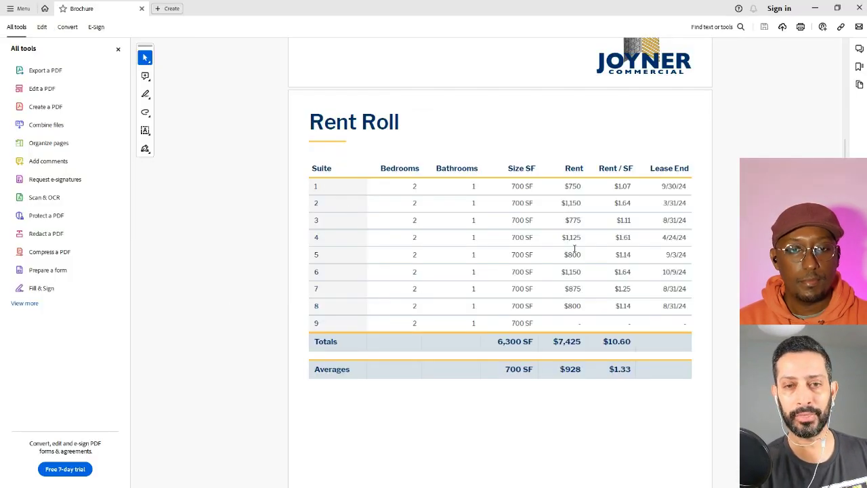
scroll(574, 250, up, 15)
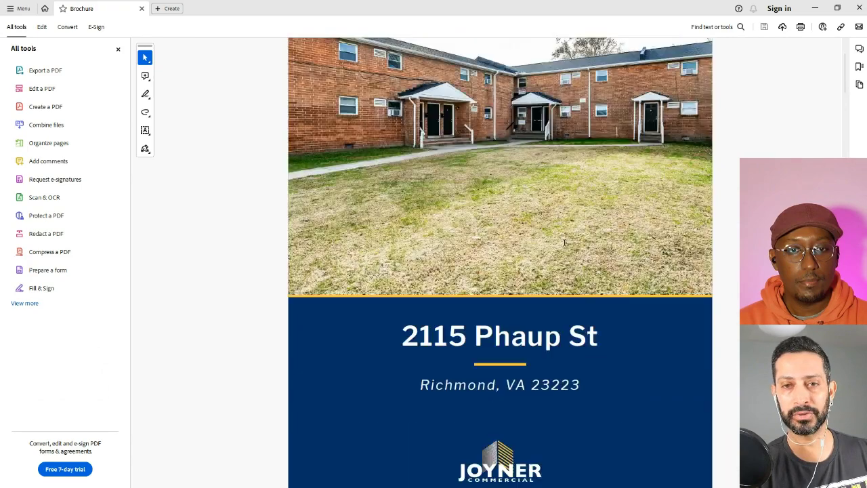
scroll(564, 242, up, 2)
scroll(564, 242, down, 16)
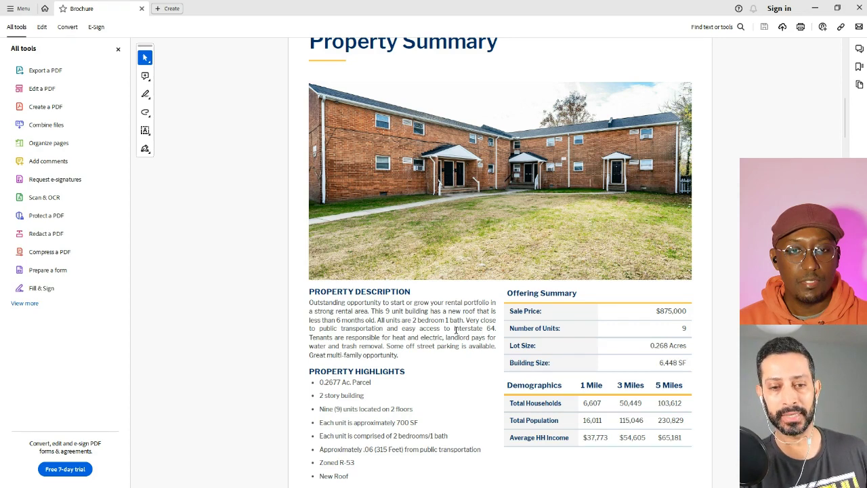
scroll(456, 332, down, 1)
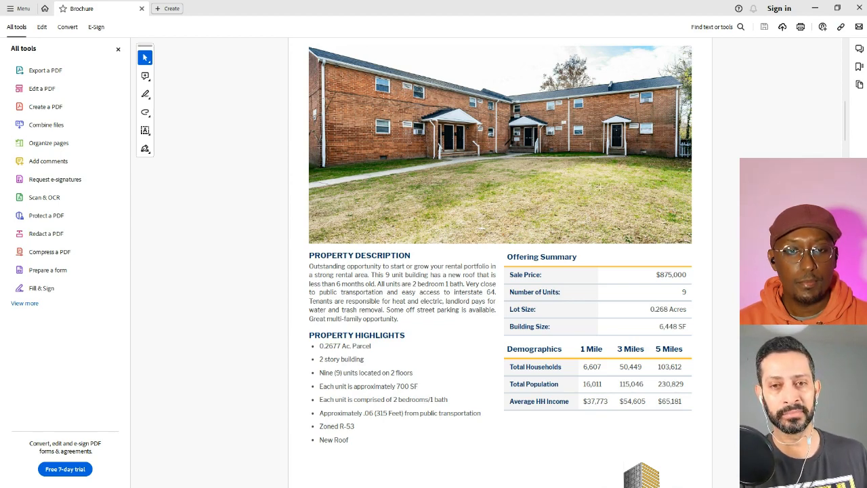
scroll(596, 162, down, 10)
scroll(600, 186, down, 20)
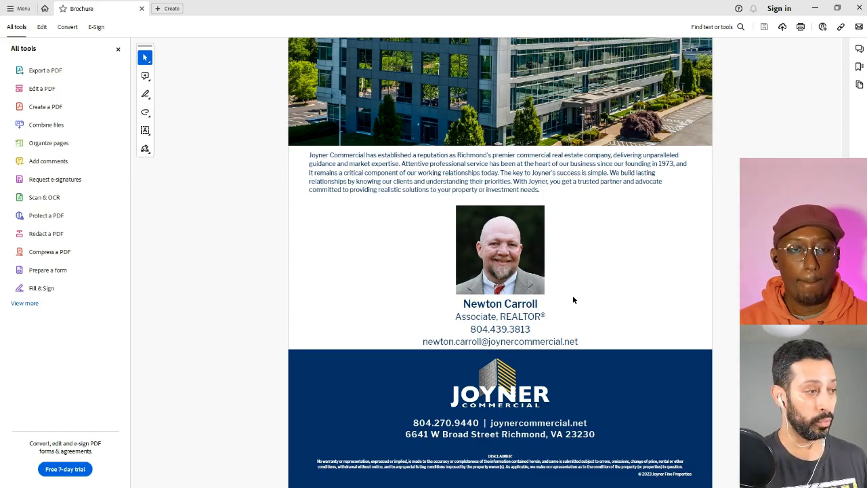
scroll(572, 299, up, 2)
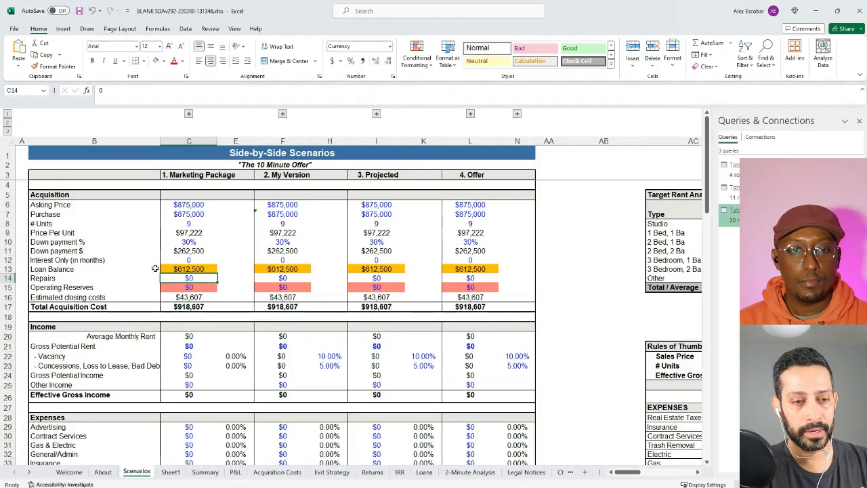
Link the Marketing Package Gross Potential Rent in cell C21 of Scenarios to the Gross Potential Annual Income on the 2-Minute Analysis sheet.
scroll(154, 268, down, 3)
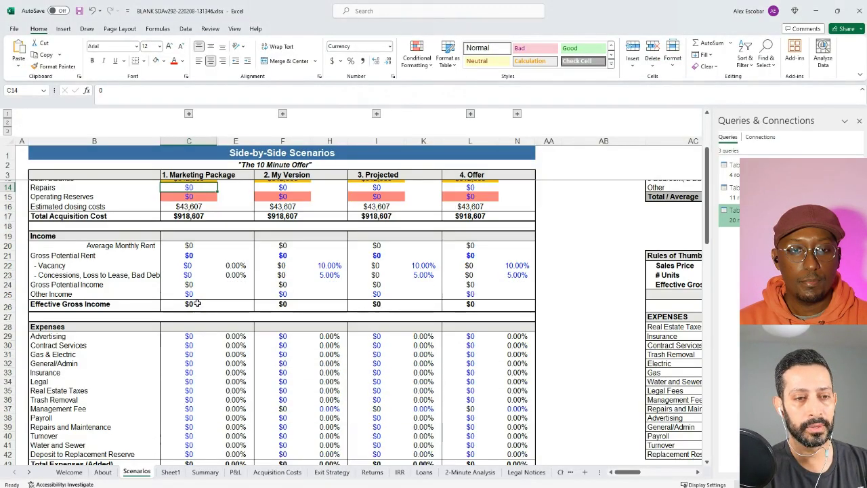
click(187, 256)
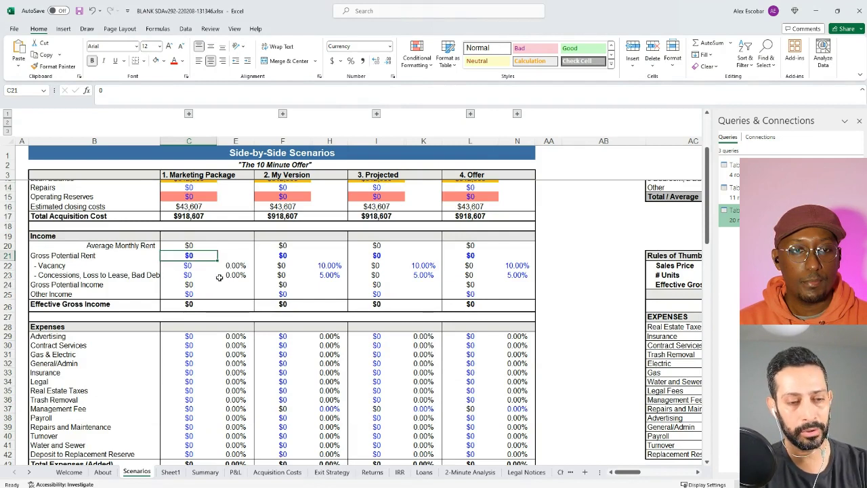
text(=)
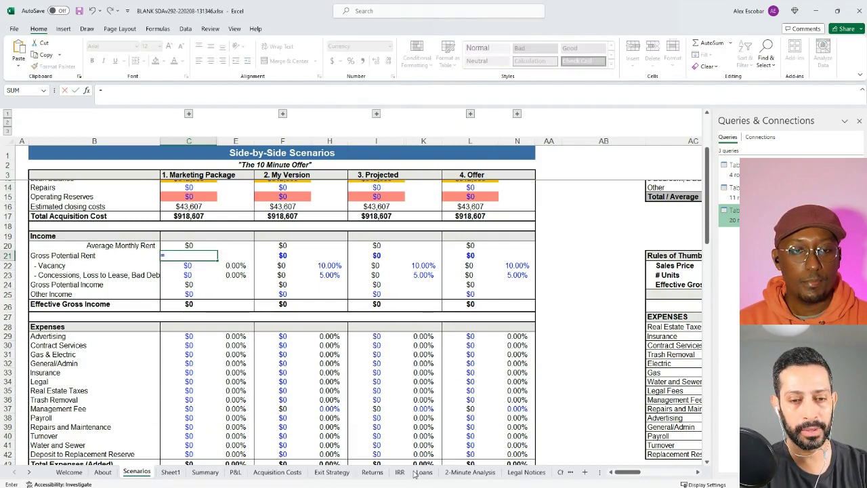
click(449, 472)
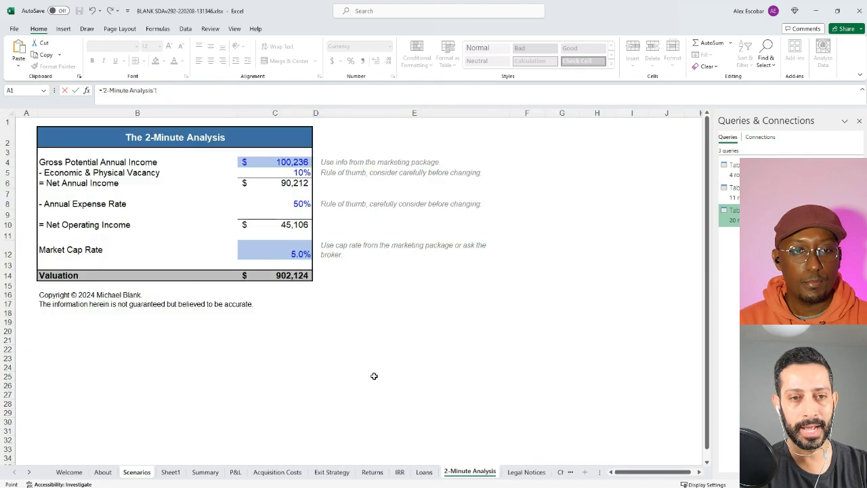
click(286, 162)
key(Return)
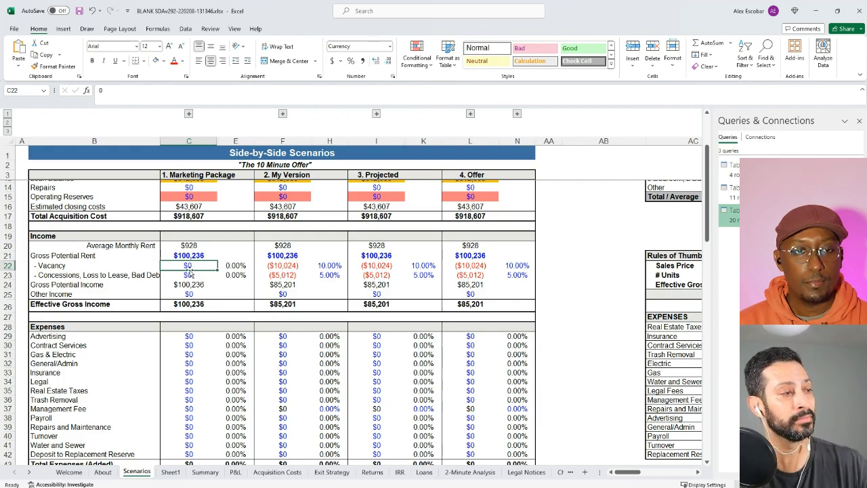
Switch to the brochure PDF and examine the rent roll's rents and lease ends, plus the Net Income statement's revenue and expenses.
key(alt+Tab)
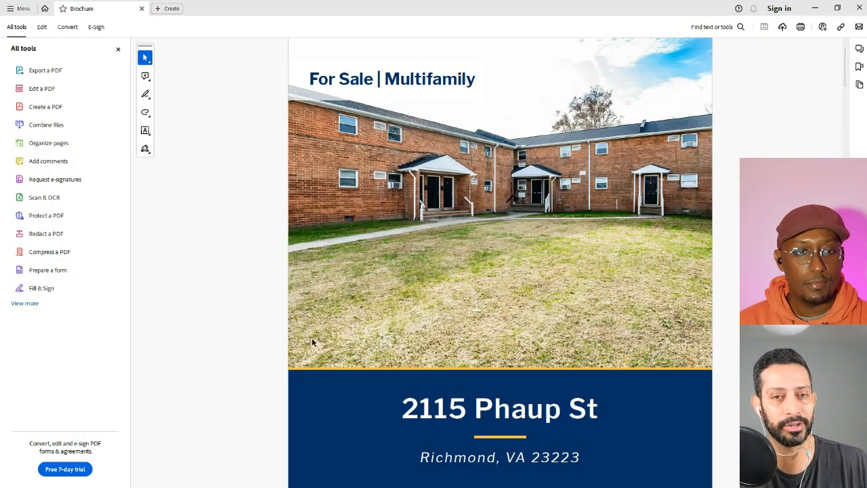
scroll(615, 286, down, 15)
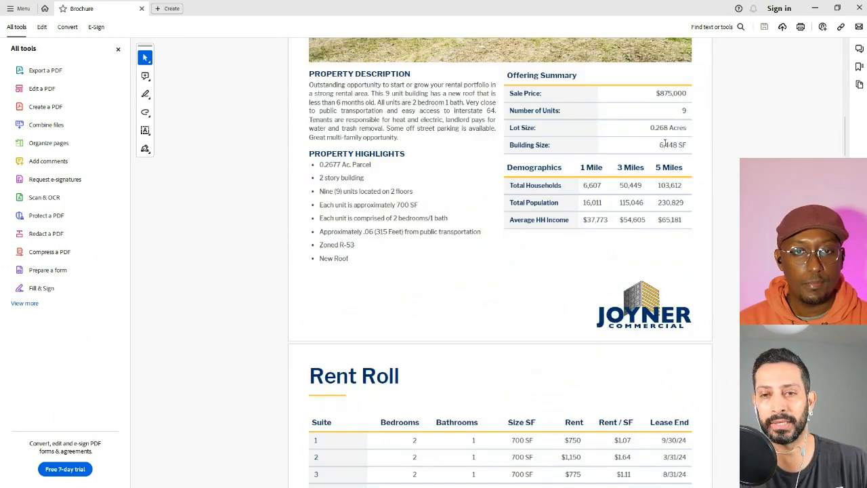
scroll(622, 244, down, 1)
scroll(622, 244, down, 5)
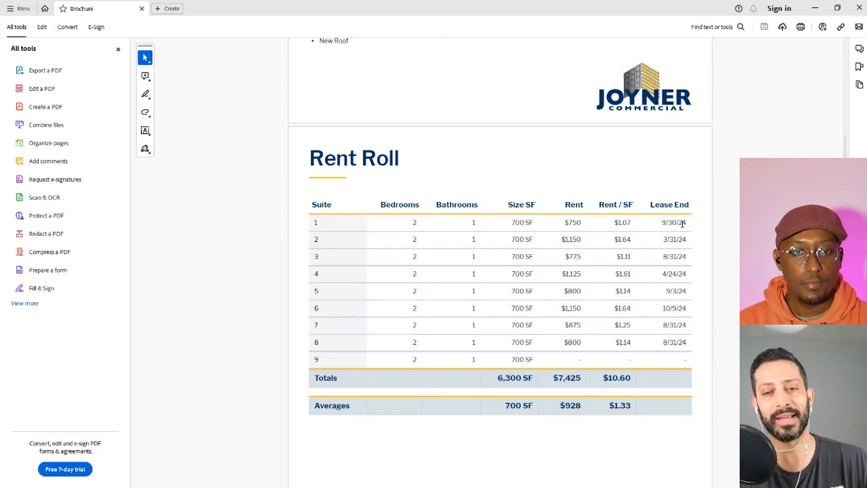
scroll(661, 274, down, 2)
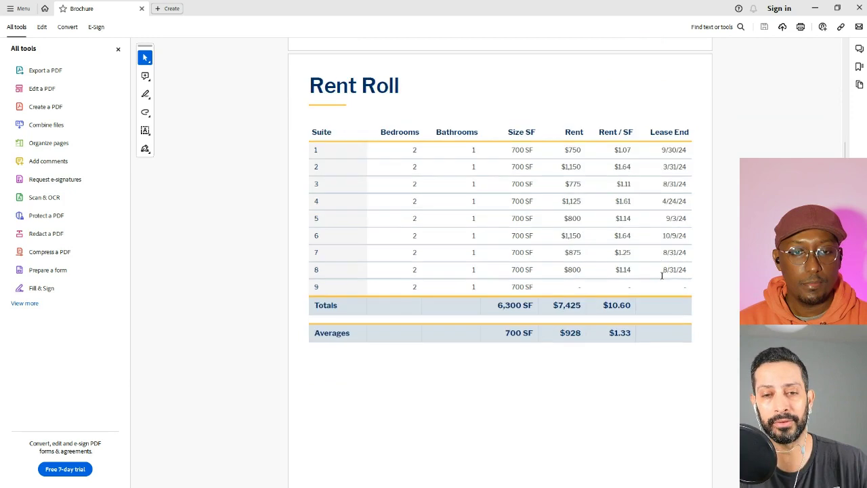
scroll(638, 277, down, 6)
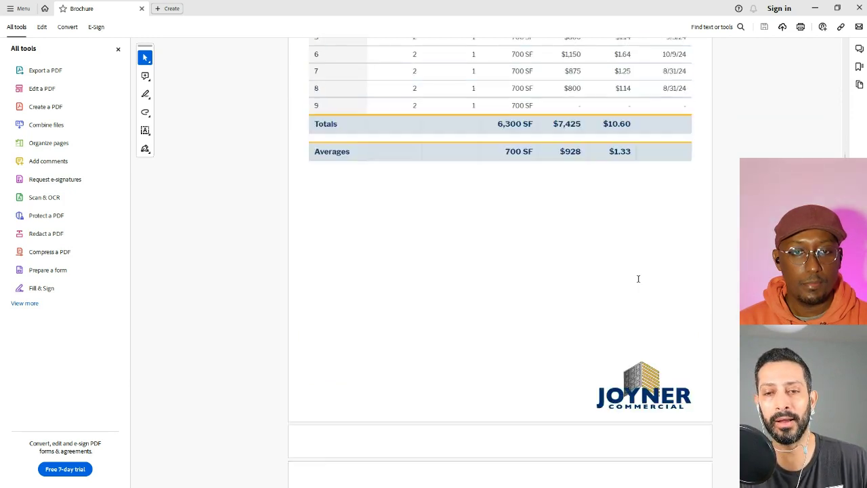
scroll(639, 282, down, 7)
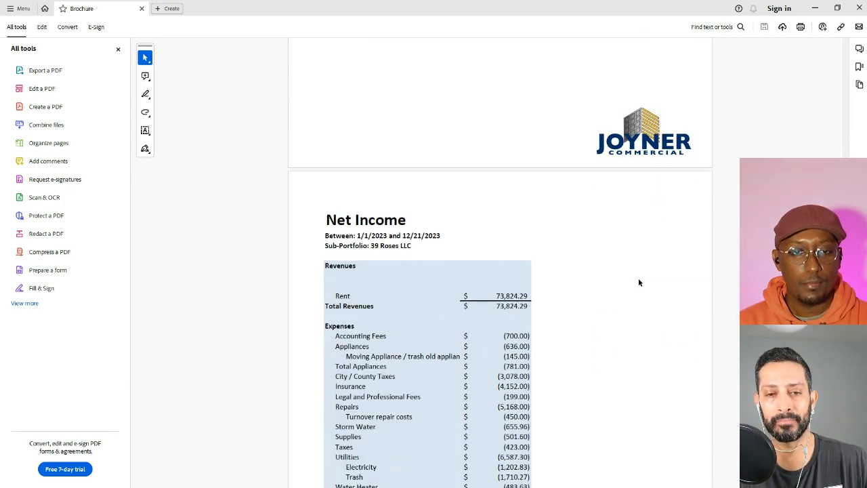
scroll(638, 282, down, 3)
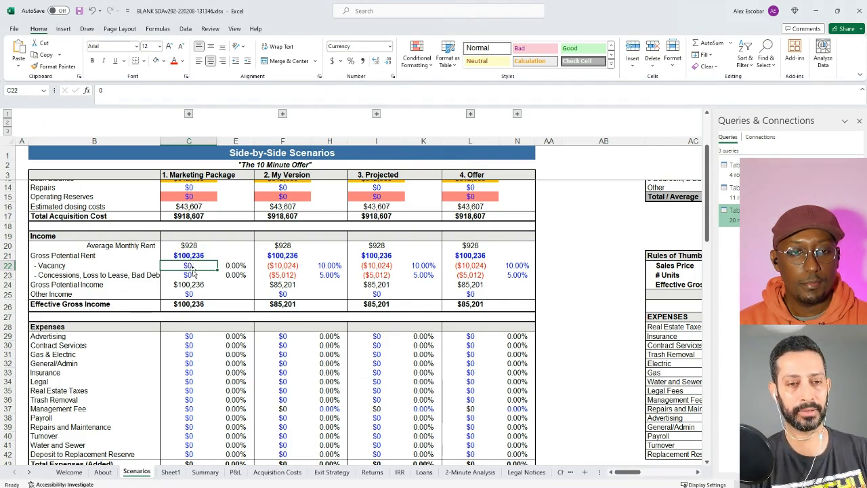
Return to the Scenarios sheet in Excel and try a Marketing Package vacancy of -10000 in cell C22.
text(10000)
key(Return)
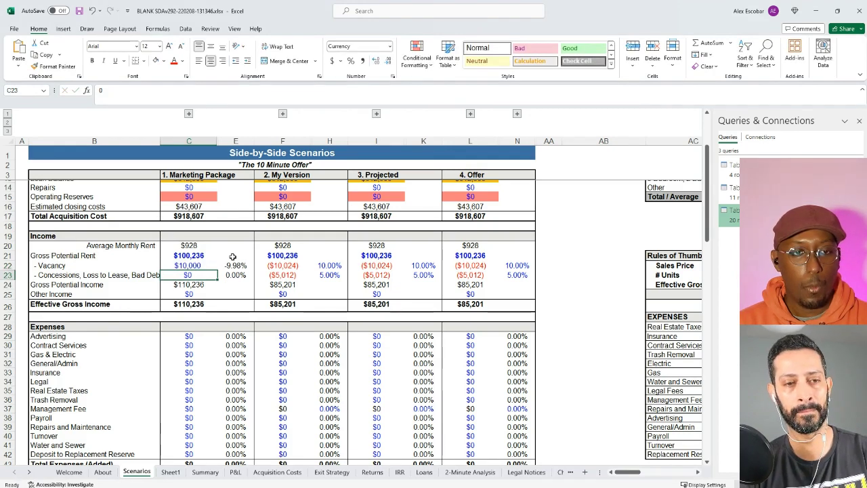
key(Up)
key(F2)
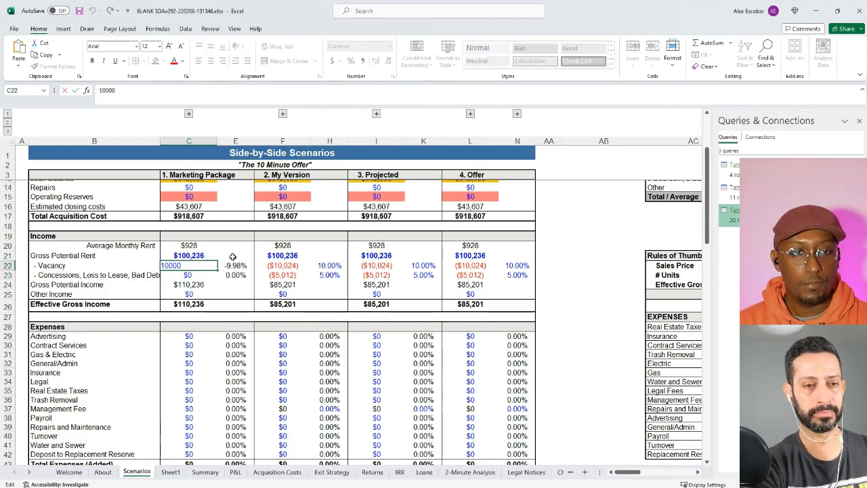
key(Home)
text(-)
key(Return)
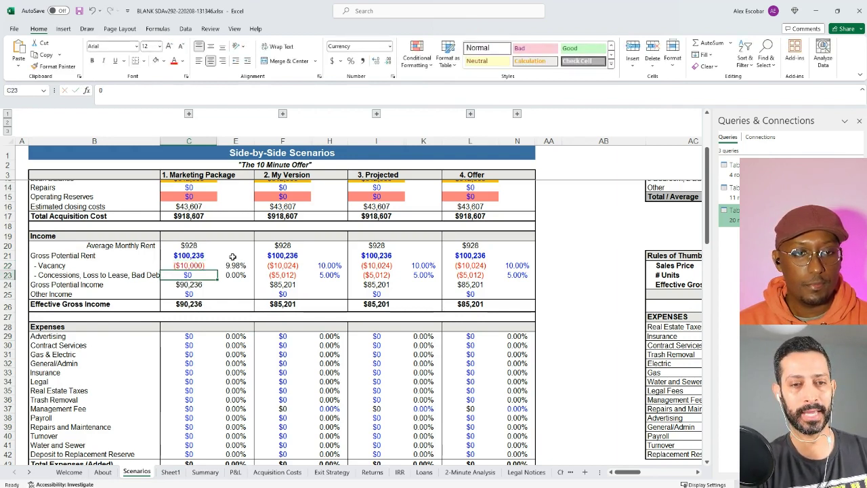
Set the Marketing Package vacancy in C22 to -20000 and the concessions, loss to lease and bad debt in C23 to -5000.
key(Up)
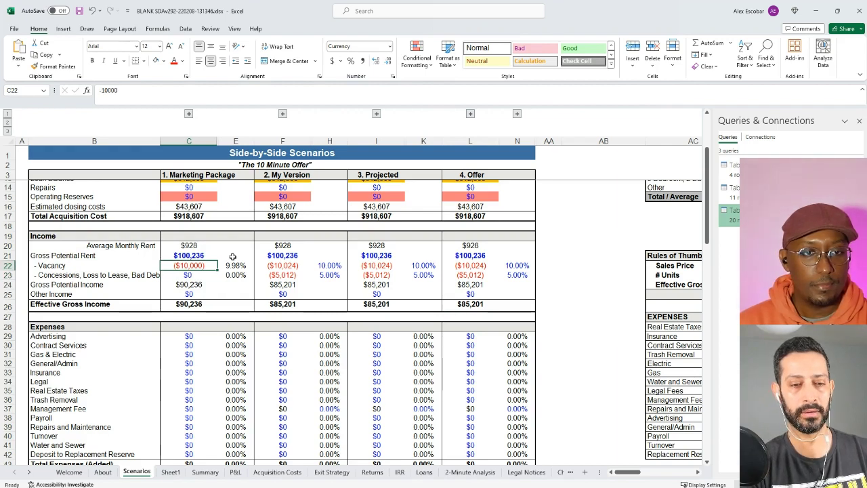
text(-20000)
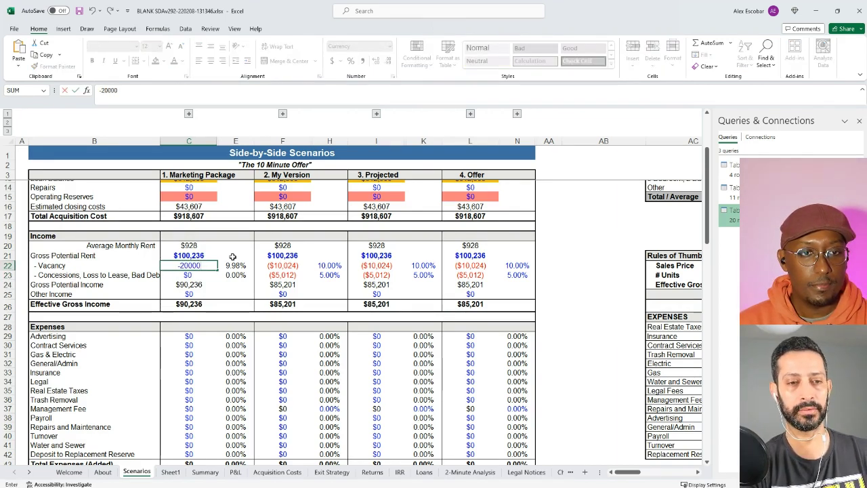
key(Return)
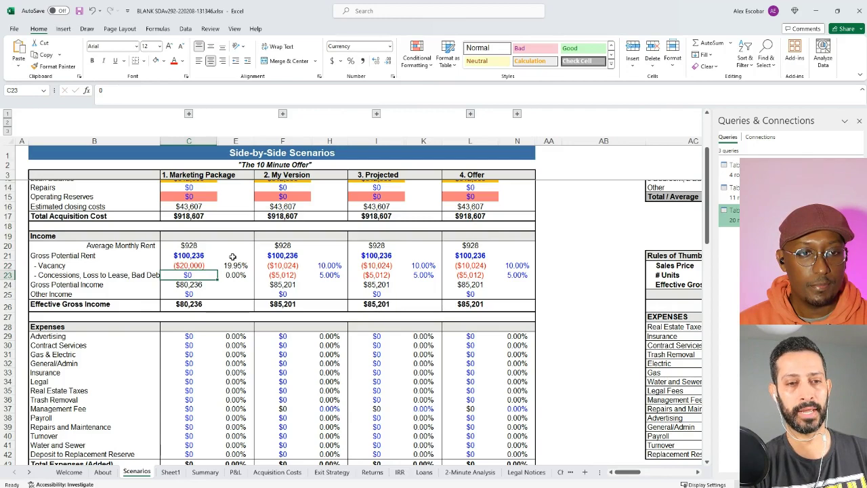
text(-5000)
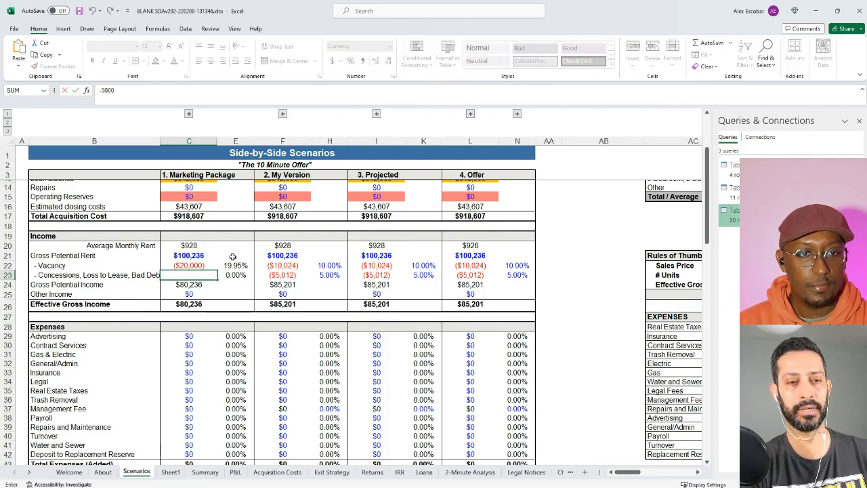
key(Return)
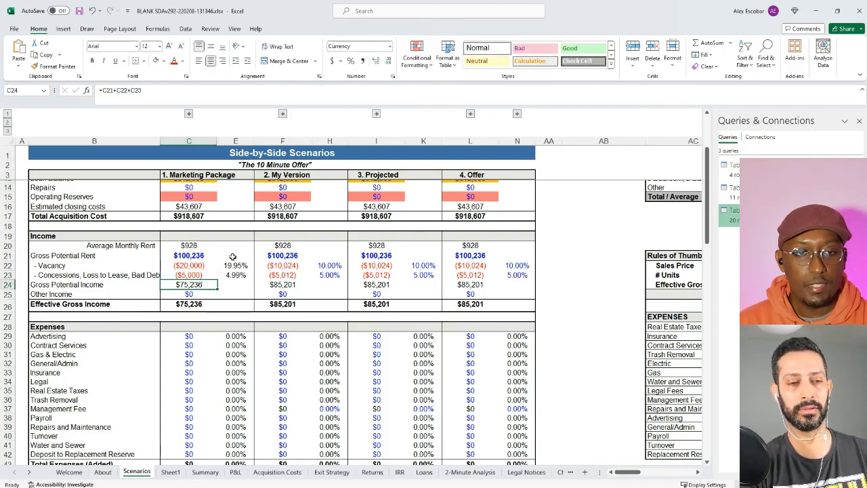
Compare the brochure's total revenues with the Marketing Package gross rent, vacancy, concessions and gross potential income on Scenarios.
key(alt+Tab)
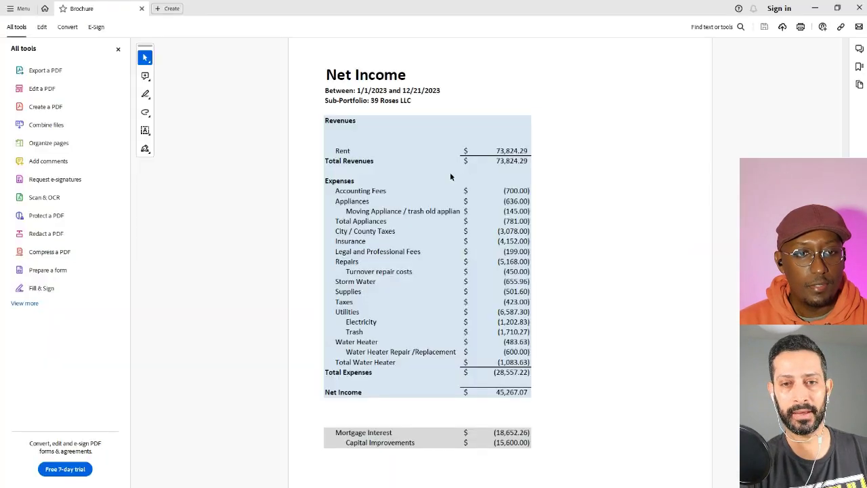
key(alt+Tab)
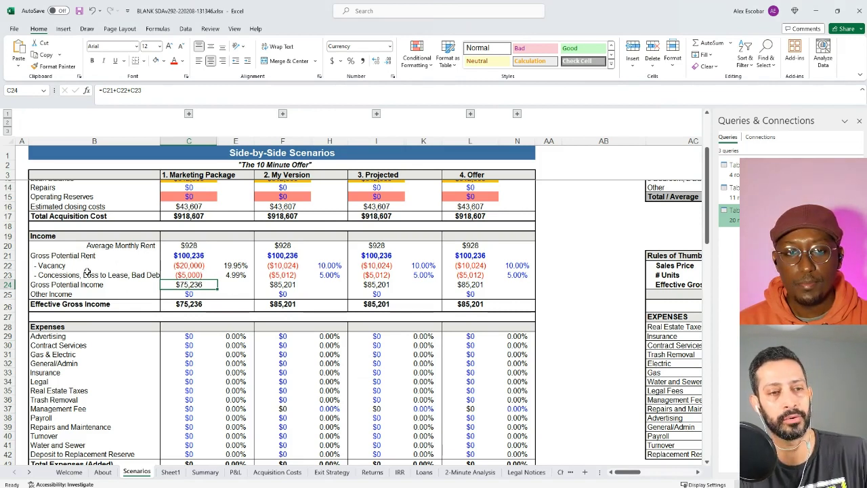
click(190, 254)
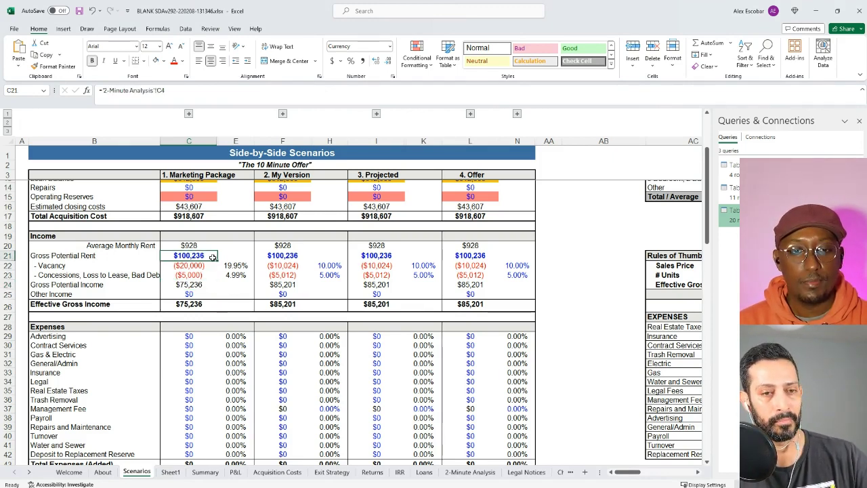
key(alt+Tab)
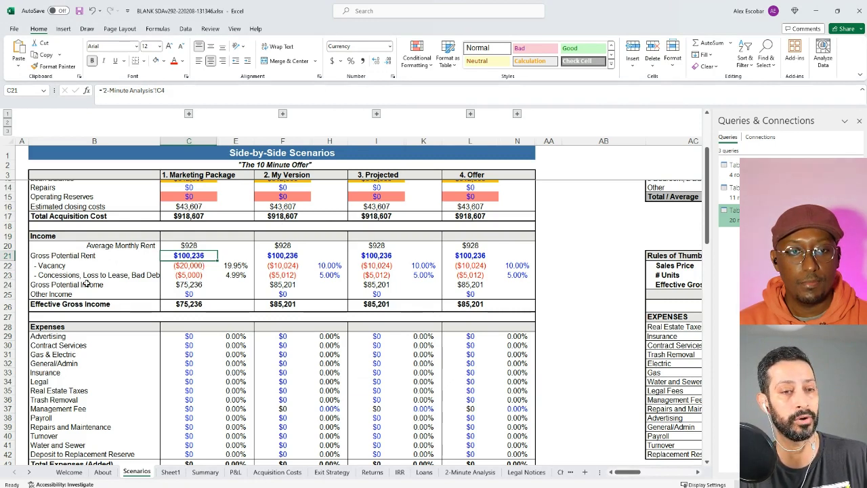
click(194, 275)
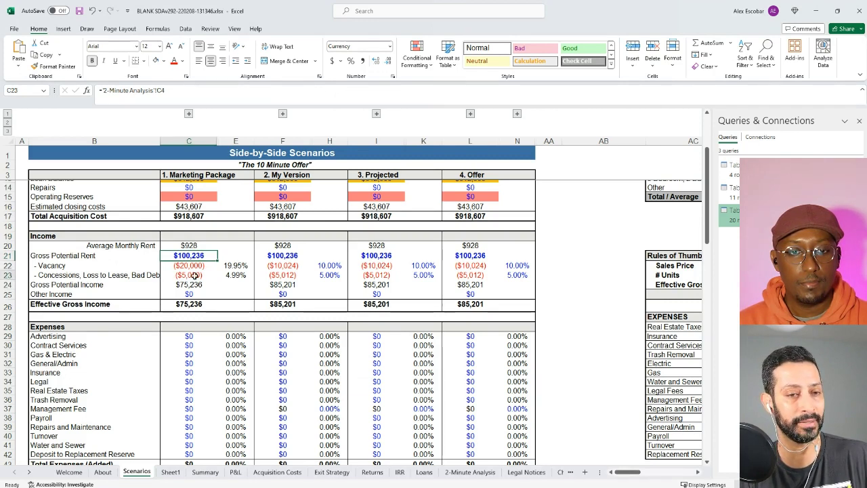
click(139, 276)
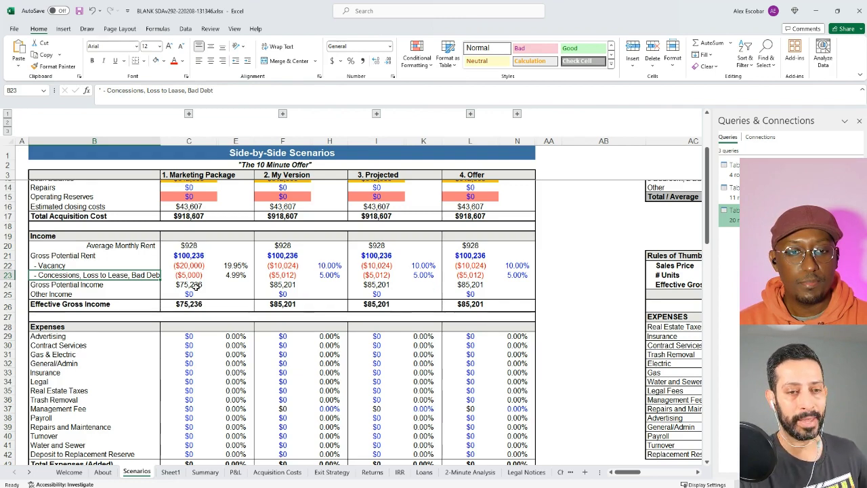
Enter the brochure's total expenses of 28557.22 as the Marketing Package Total Expenses (Manual Override) in cell C45 of Scenarios.
scroll(195, 286, down, 3)
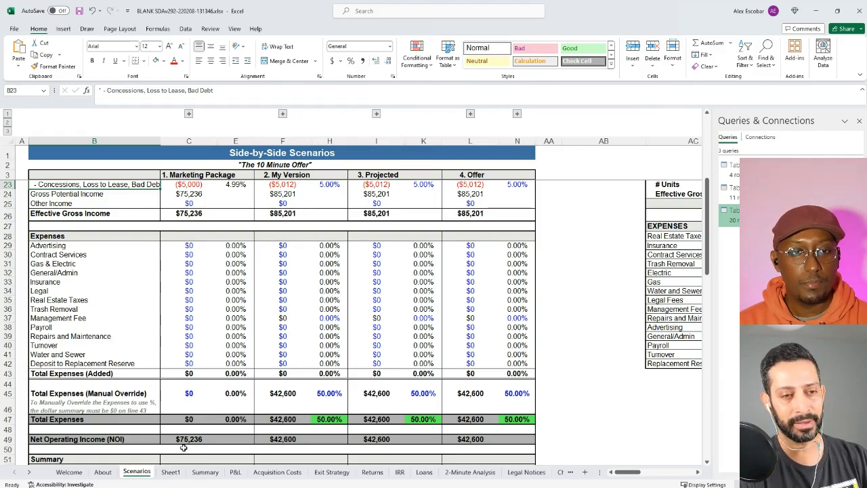
key(alt+Tab)
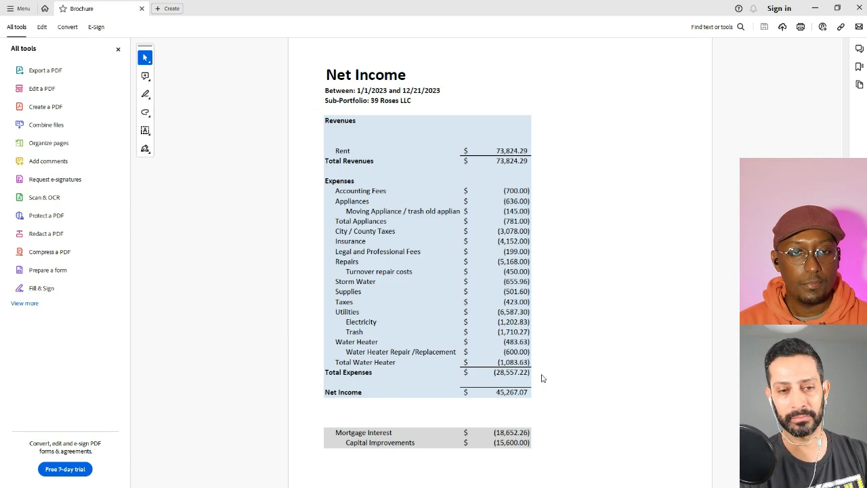
key(alt+Tab)
click(191, 398)
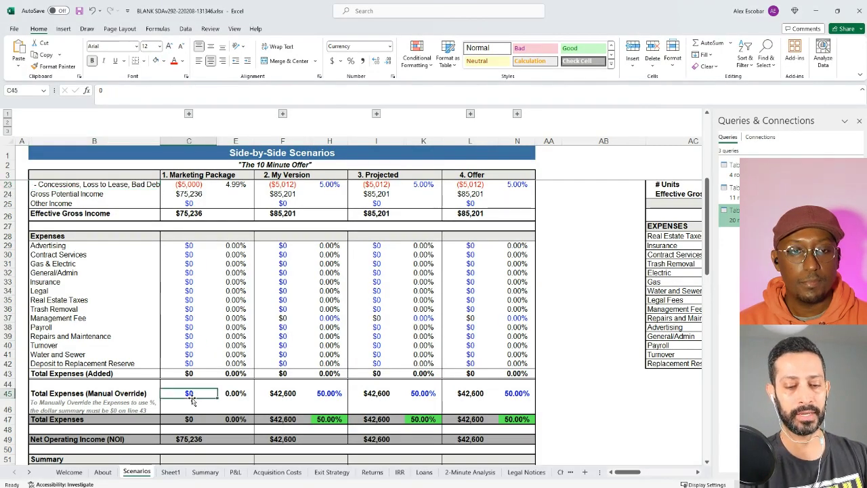
text(285)
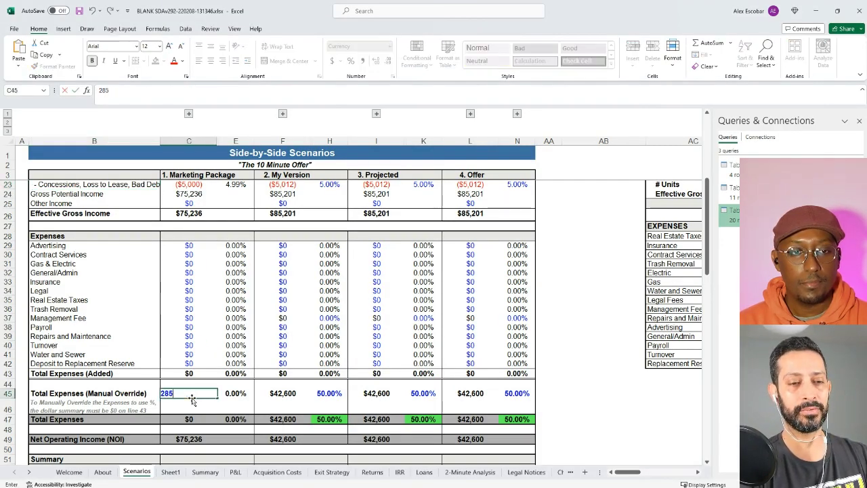
text(57.22)
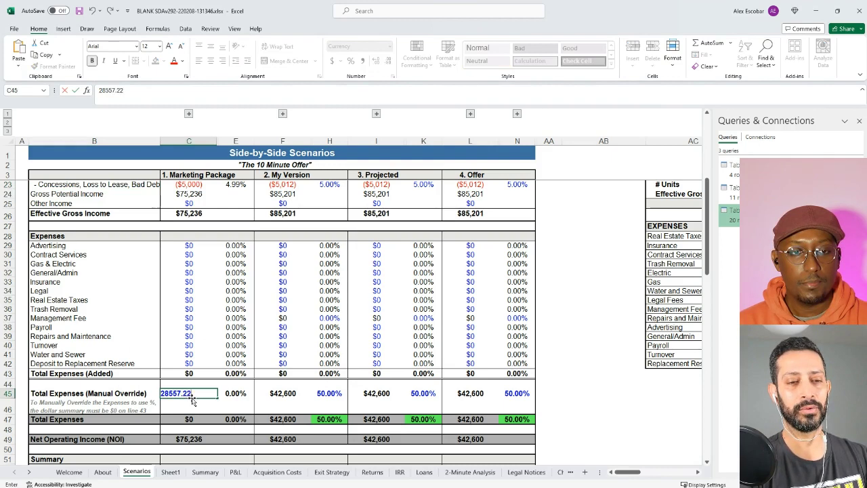
key(Return)
Review the brochure's Net Income statement, then examine the expense Rules of Thumb table on Scenarios, including the insurance guideline.
key(alt+Tab)
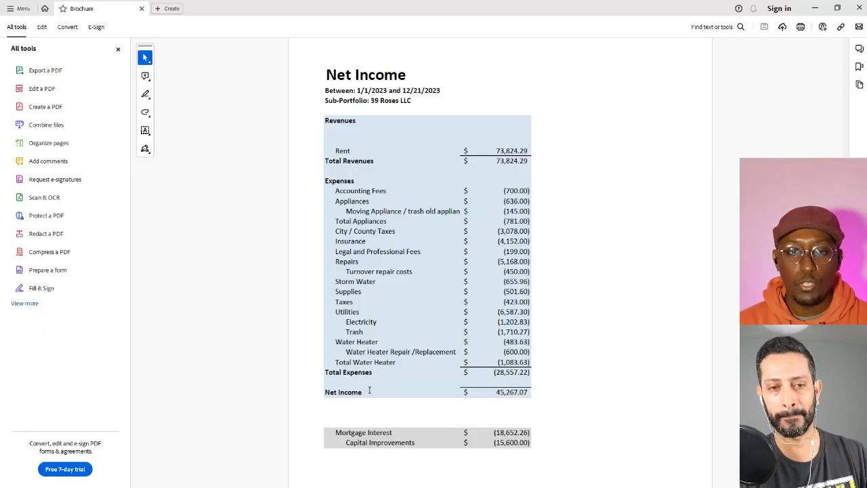
key(alt+Tab)
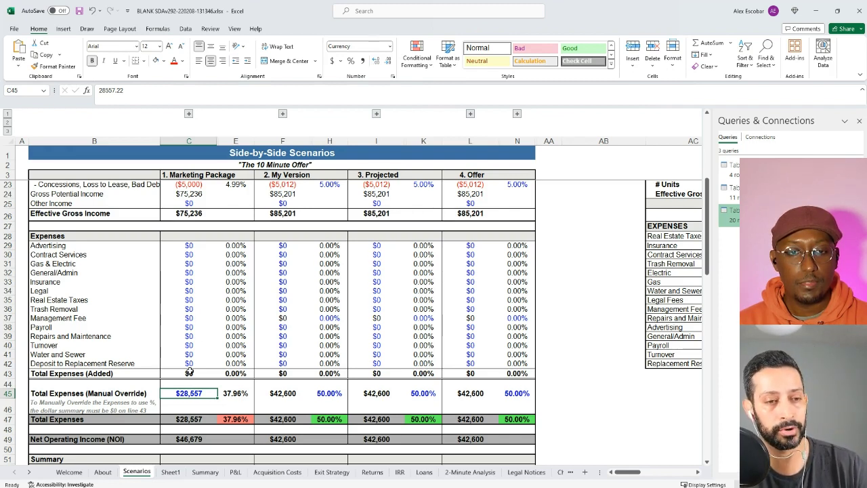
click(190, 281)
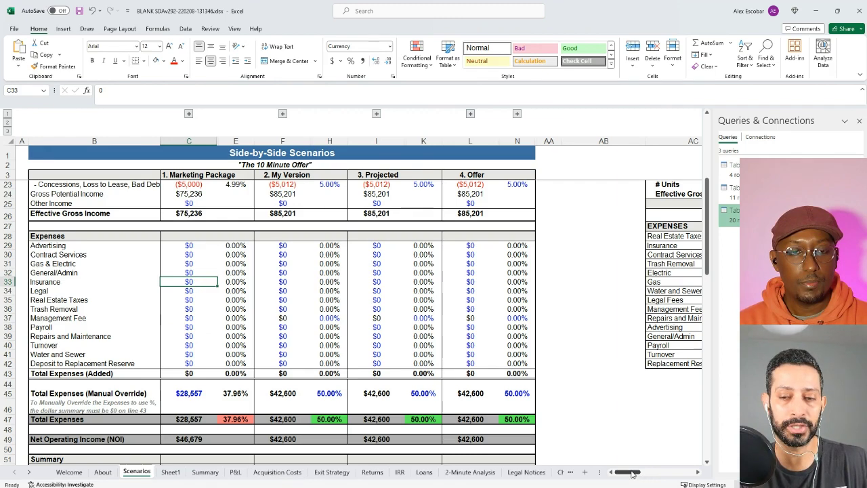
drag(634, 476, 654, 472)
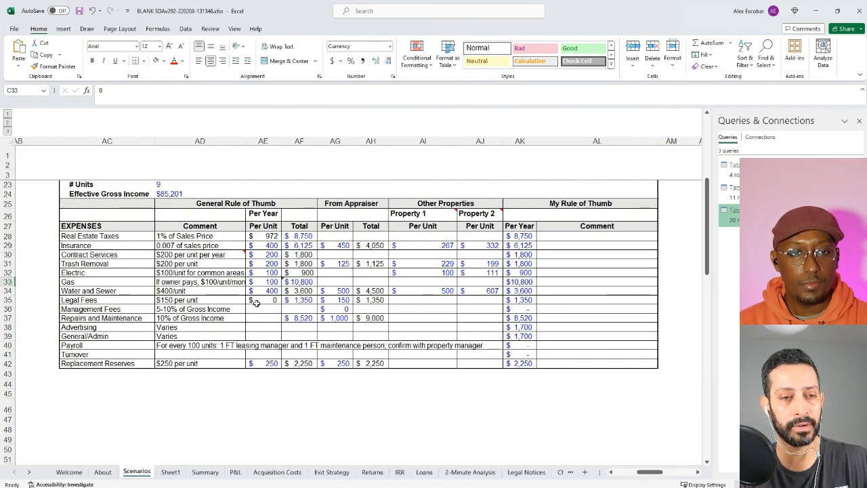
click(180, 247)
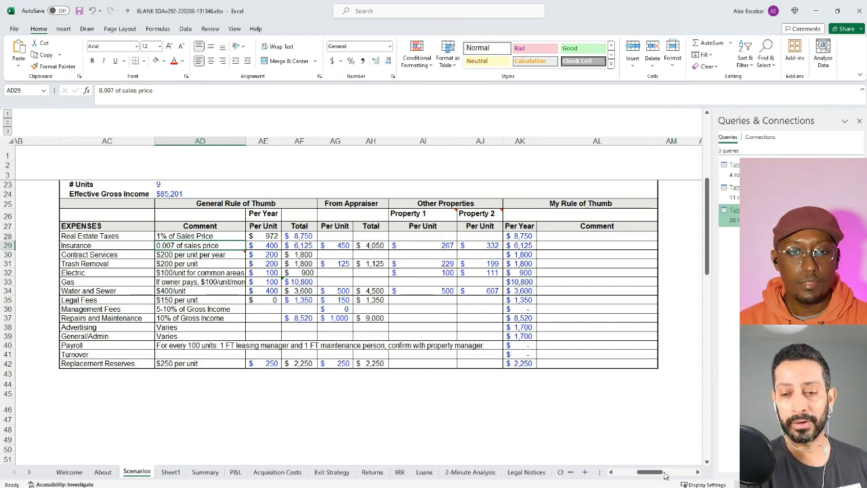
drag(658, 476, 622, 476)
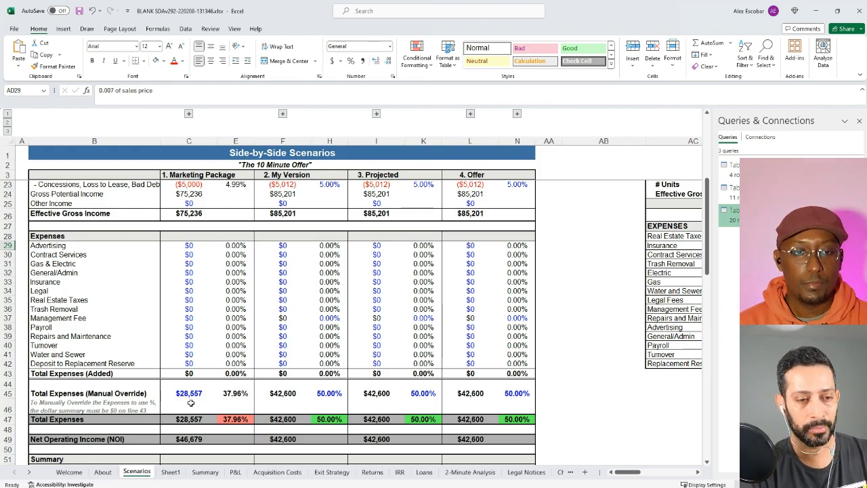
Review the Marketing Package NOI, debt service, cap rate, debt coverage ratio and fair market value, then the acquisition figures.
scroll(182, 412, down, 3)
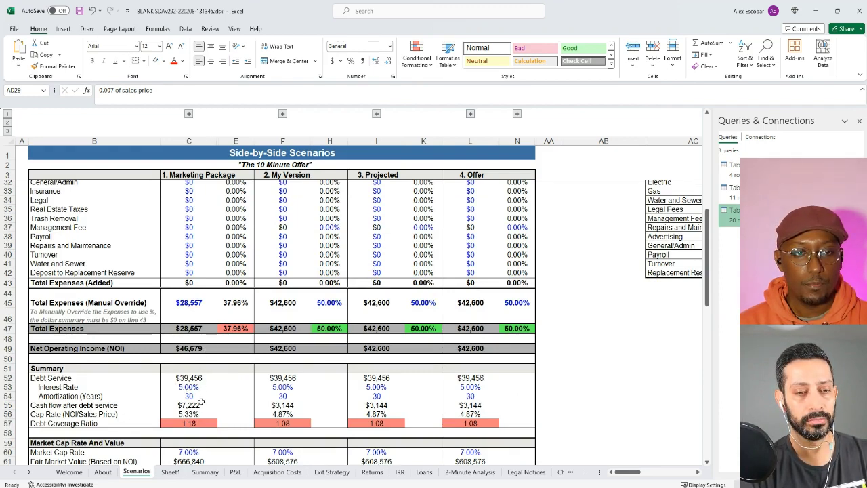
scroll(201, 401, down, 2)
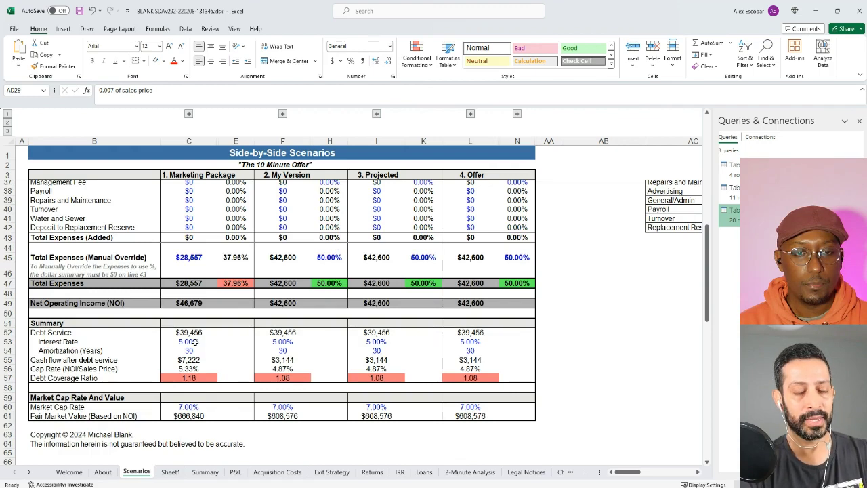
scroll(193, 342, up, 10)
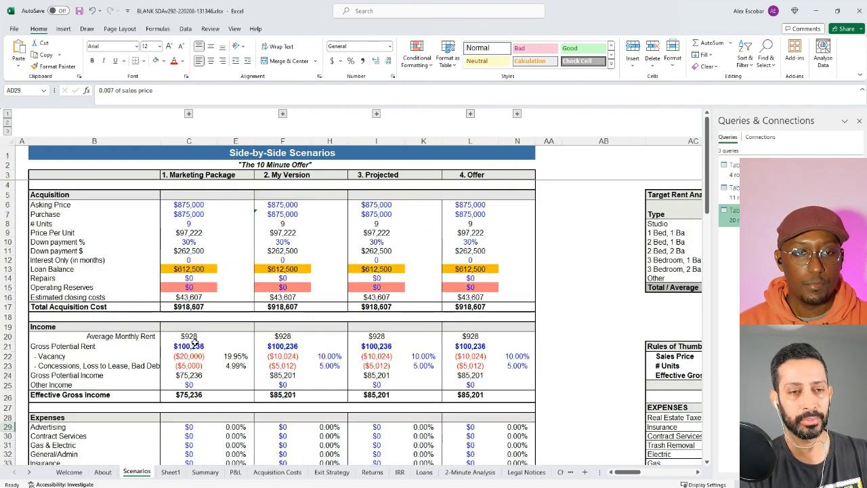
Check the Marketing Package loan balance formula, then set the Interest Rate in cell C53 of Scenarios to 7%.
click(184, 269)
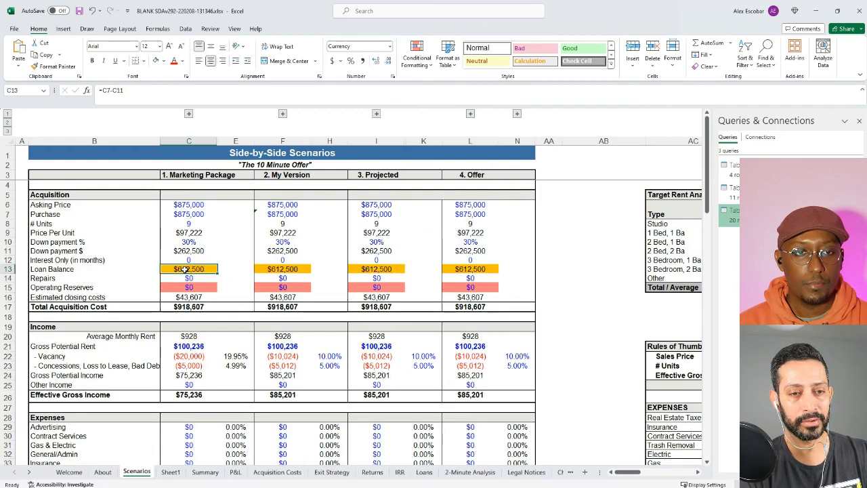
scroll(184, 268, down, 14)
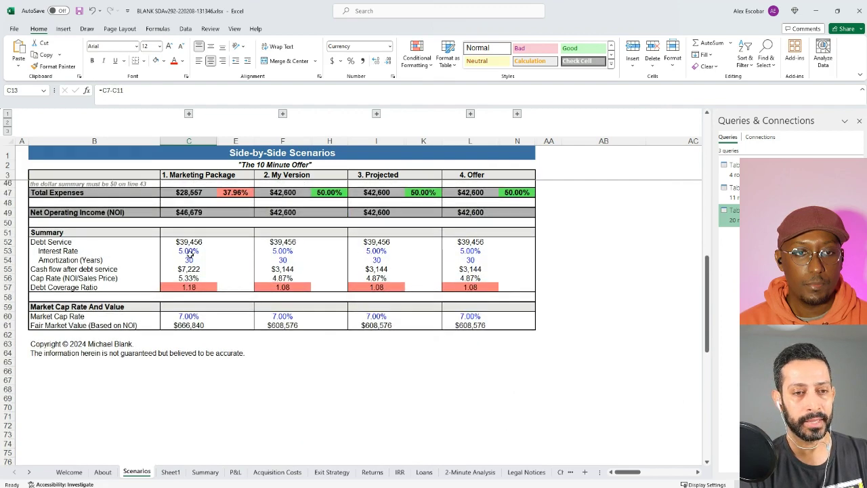
click(190, 251)
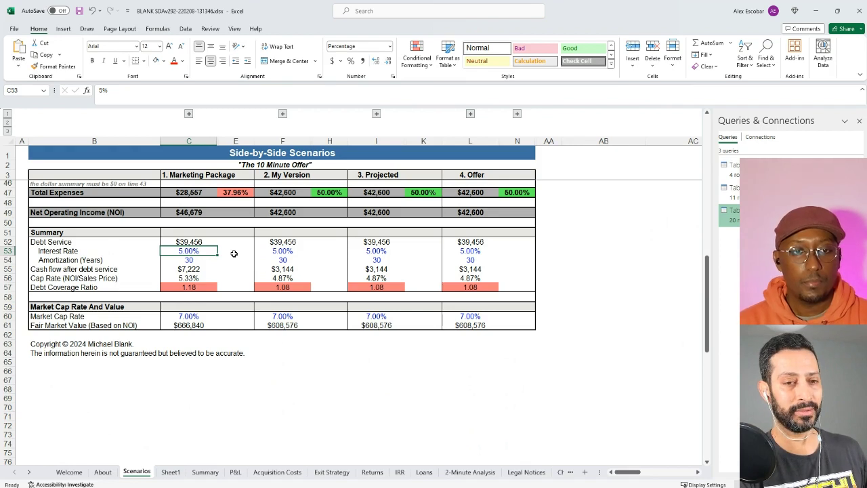
text(7)
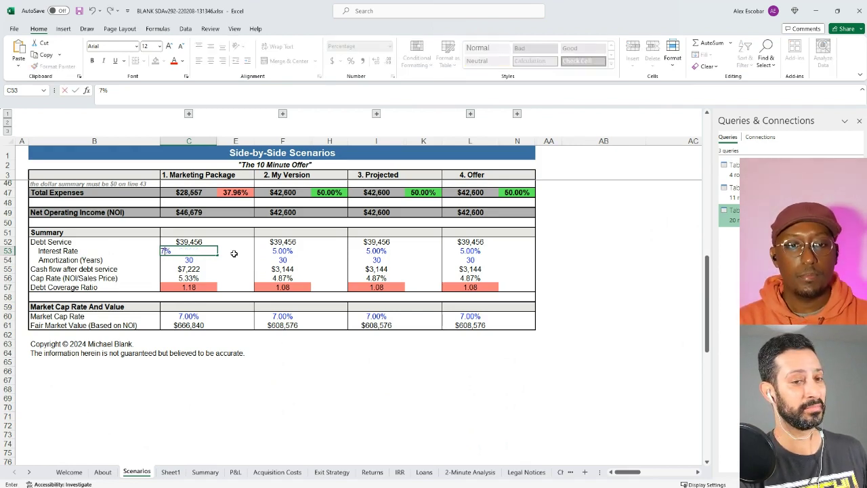
text(.)
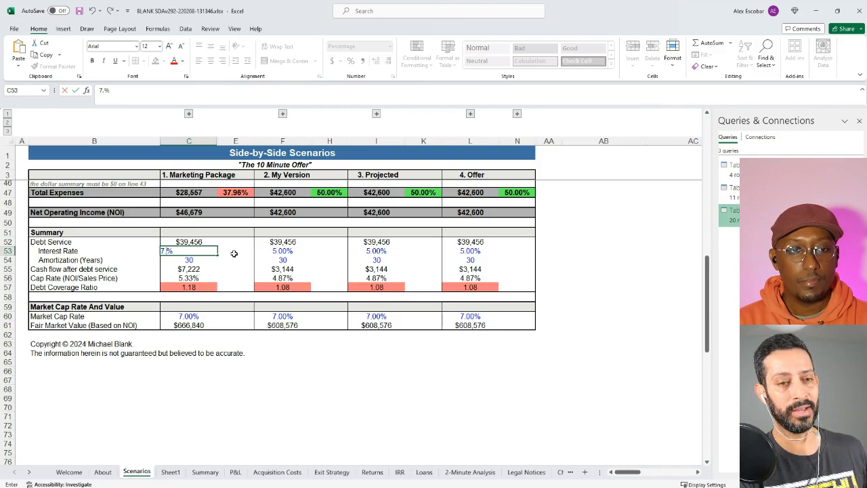
text(0)
key(Return)
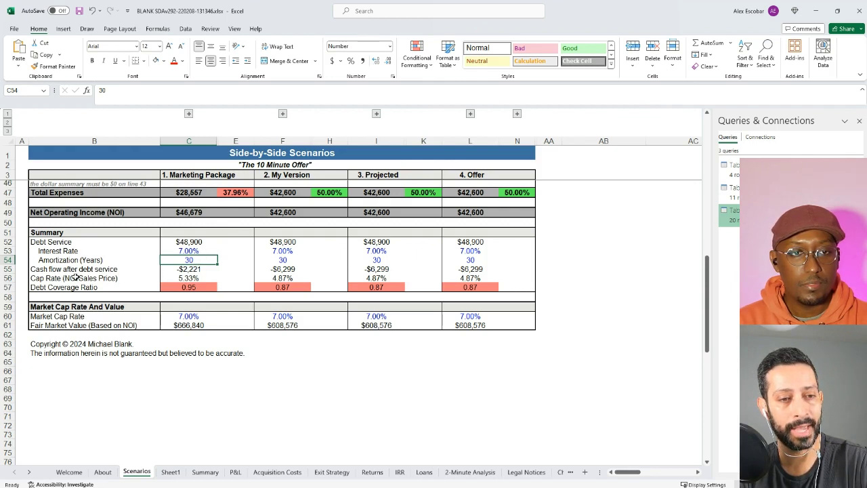
Examine the Marketing Package cash flow and debt service, then the My Version vacancy, concessions, expense ratio and NOI on Scenarios.
click(196, 271)
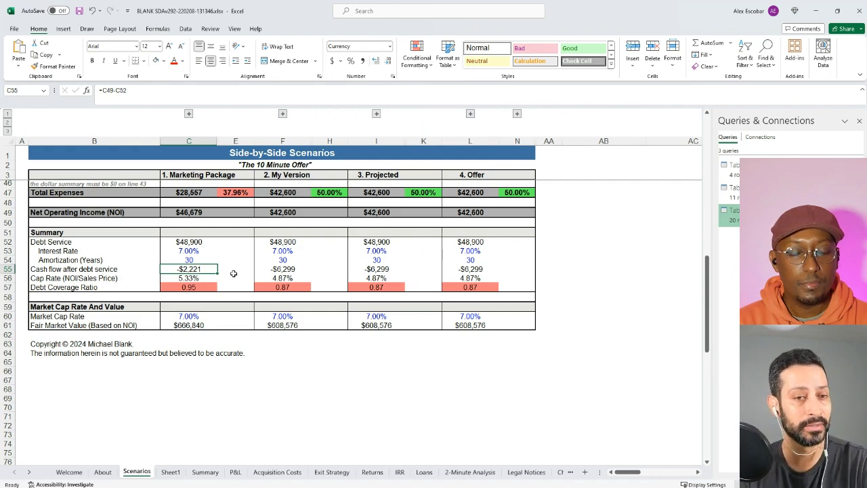
click(198, 241)
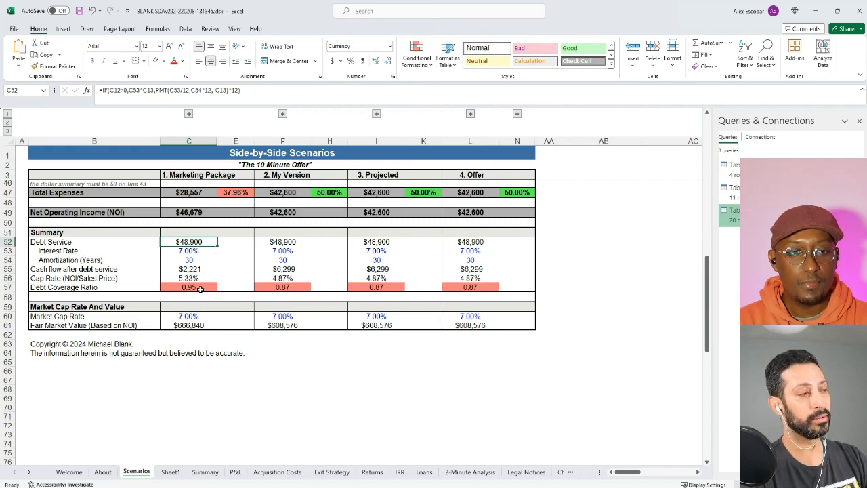
scroll(200, 288, up, 10)
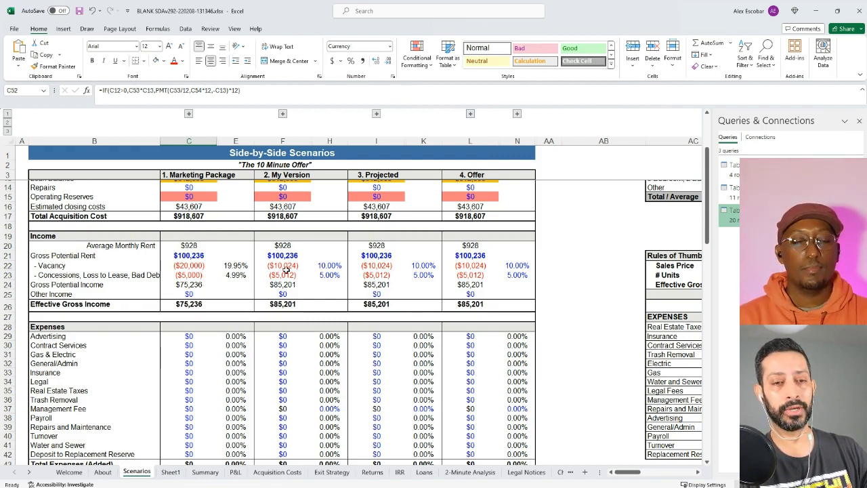
scroll(293, 291, down, 1)
scroll(293, 291, down, 4)
scroll(294, 291, up, 5)
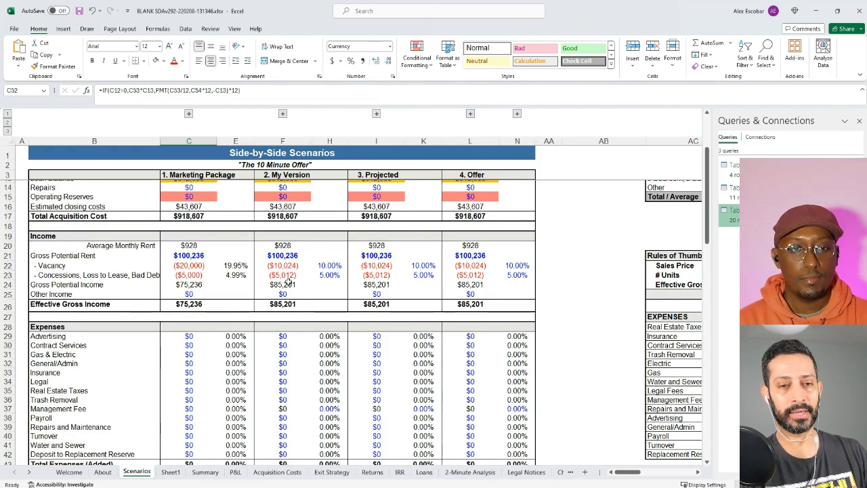
scroll(289, 305, down, 3)
scroll(290, 305, down, 3)
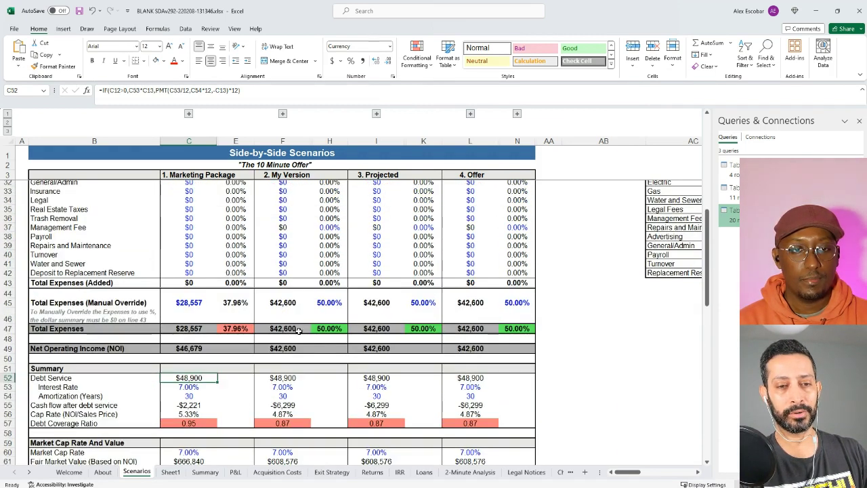
scroll(297, 338, down, 3)
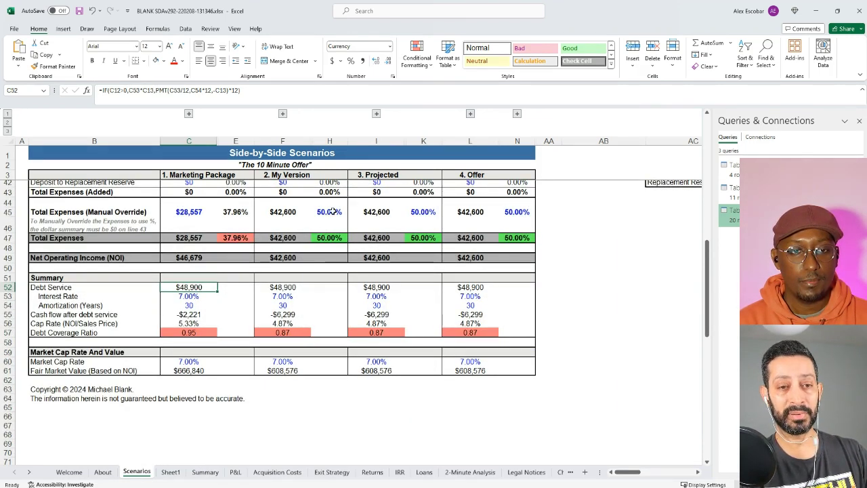
scroll(331, 214, up, 3)
scroll(332, 218, up, 4)
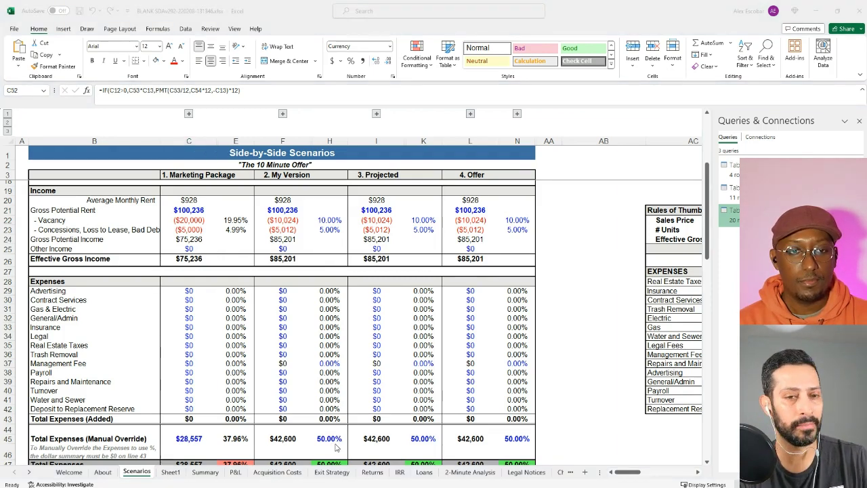
Switch to the brochure PDF and select the Utilities, Electricity and Trash expense lines in the Net Income statement for review.
key(alt+Tab)
key(alt+Tab)
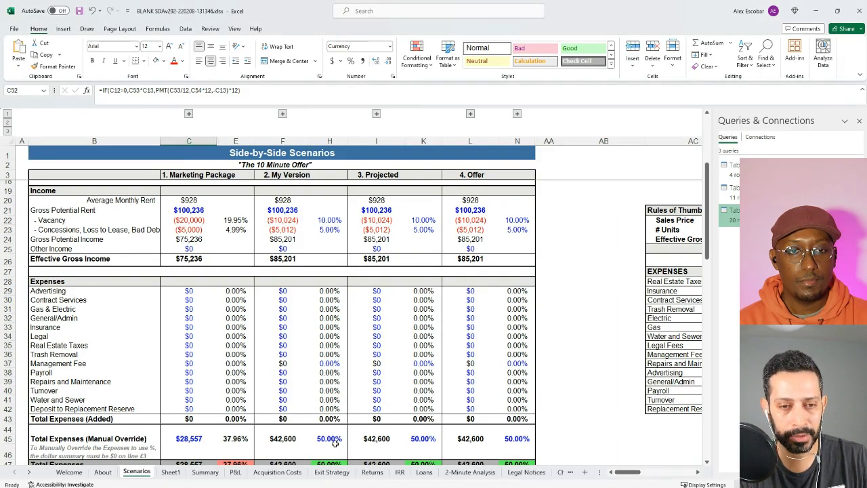
key(alt+Tab)
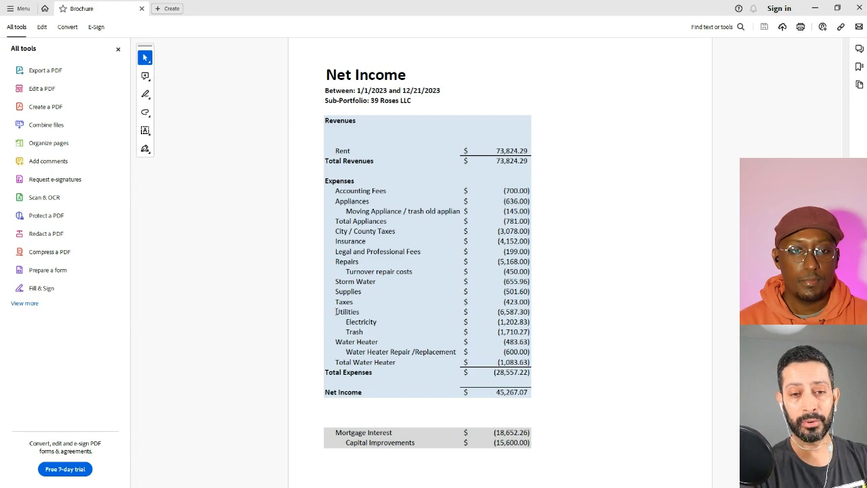
drag(336, 311, 535, 332)
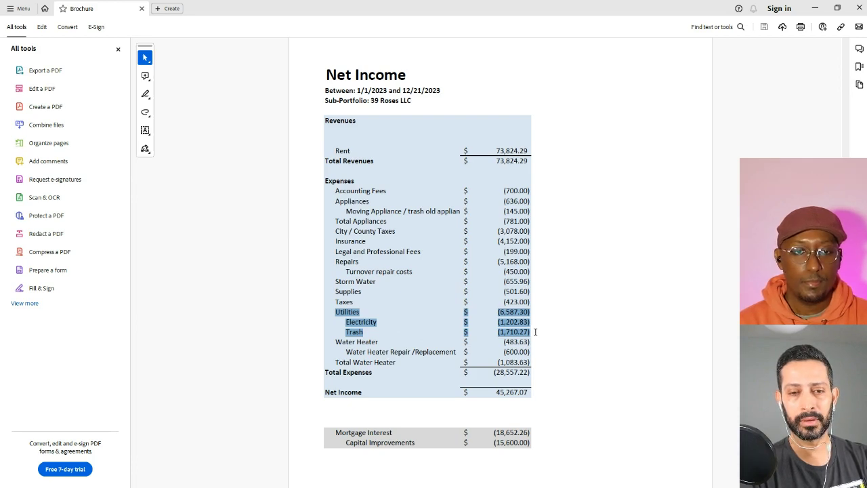
drag(535, 331, 535, 332)
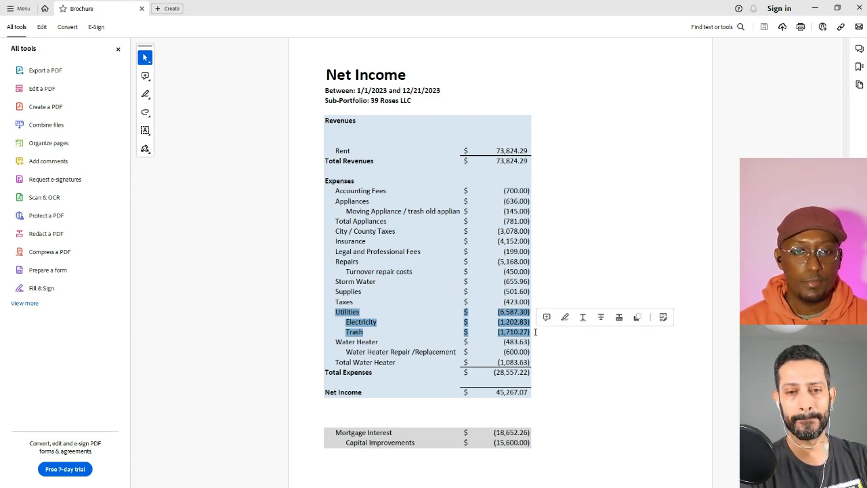
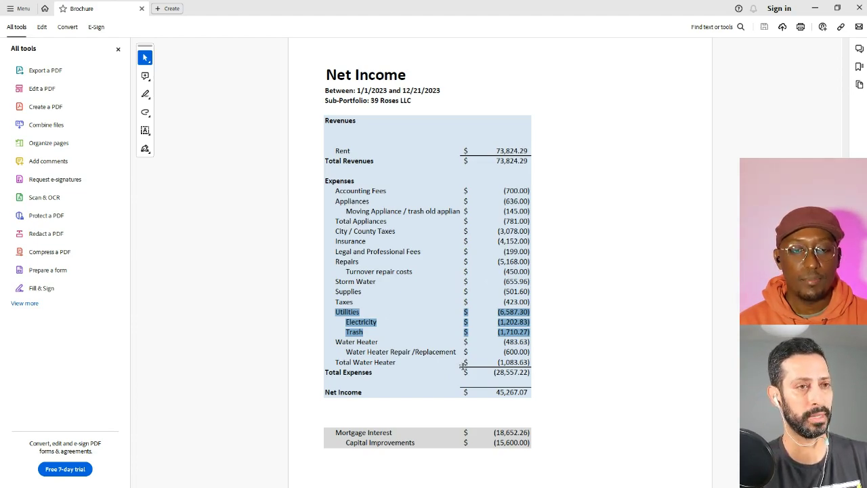
Return to the Excel workbook and examine the Repairs and Maintenance row of the Rules of Thumb table on Scenarios.
key(alt+Tab)
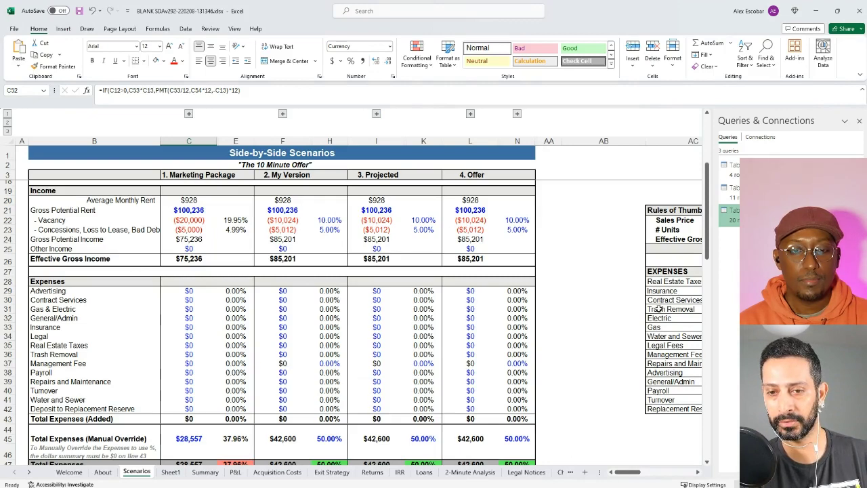
click(654, 364)
key(Right)
key(Right)
key(Right)
key(Right)
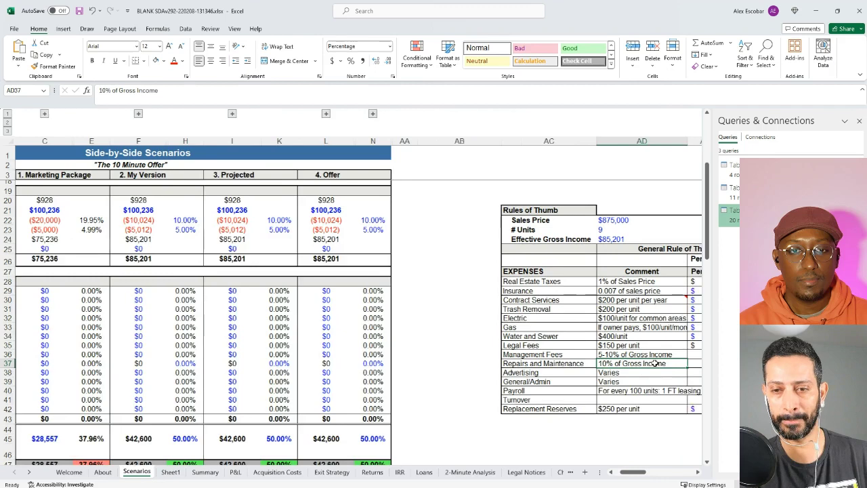
scroll(654, 364, right, 3)
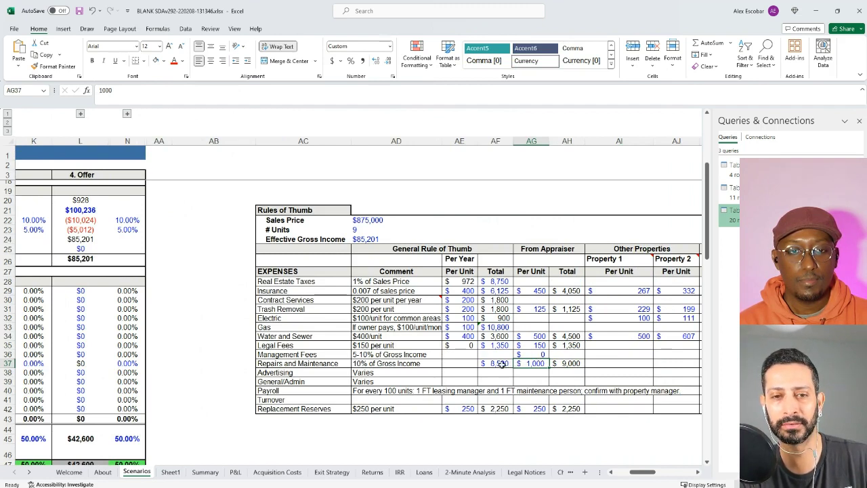
click(363, 363)
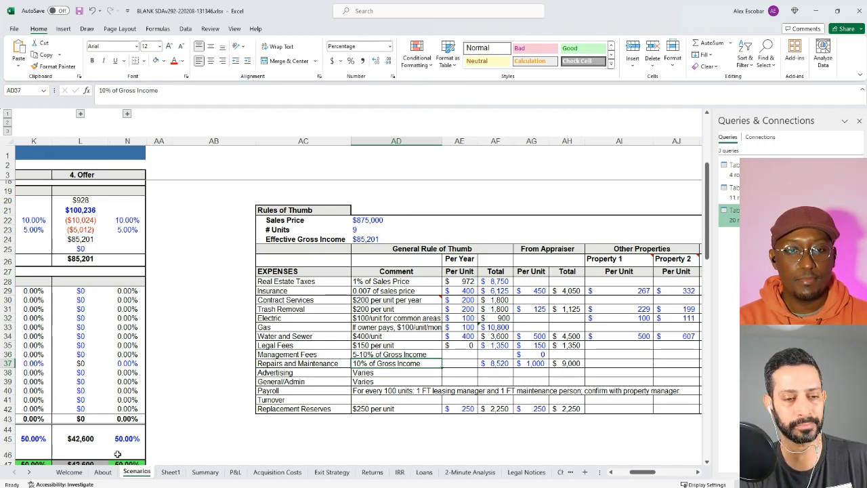
drag(640, 472, 612, 476)
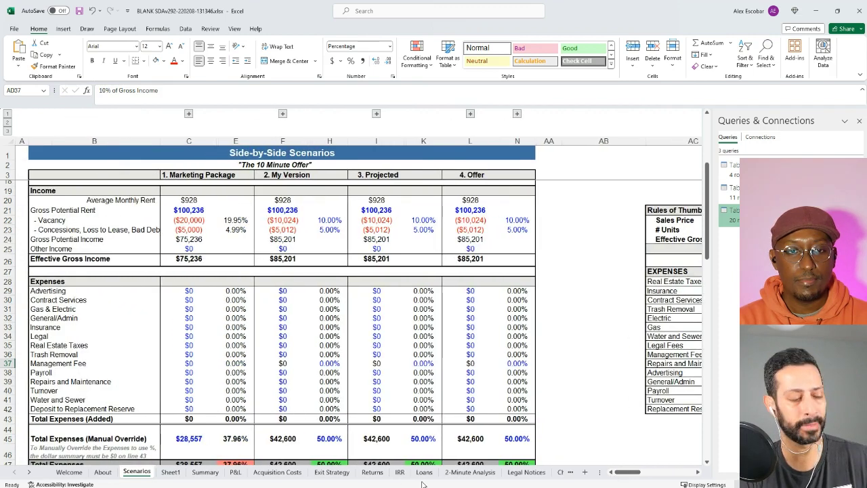
Recheck the brochure's Net Income statement, then review the total expenses, NOI and summary figures on Scenarios.
key(alt+Tab)
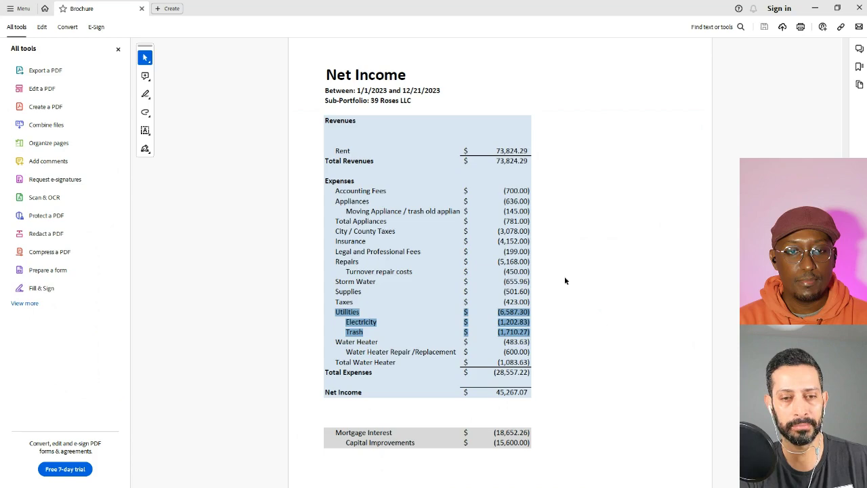
key(alt+Tab)
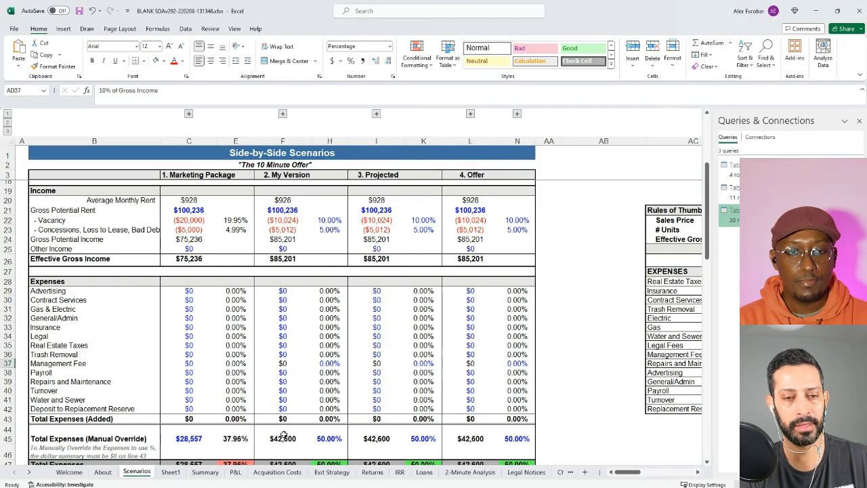
scroll(337, 342, down, 1)
scroll(337, 342, down, 2)
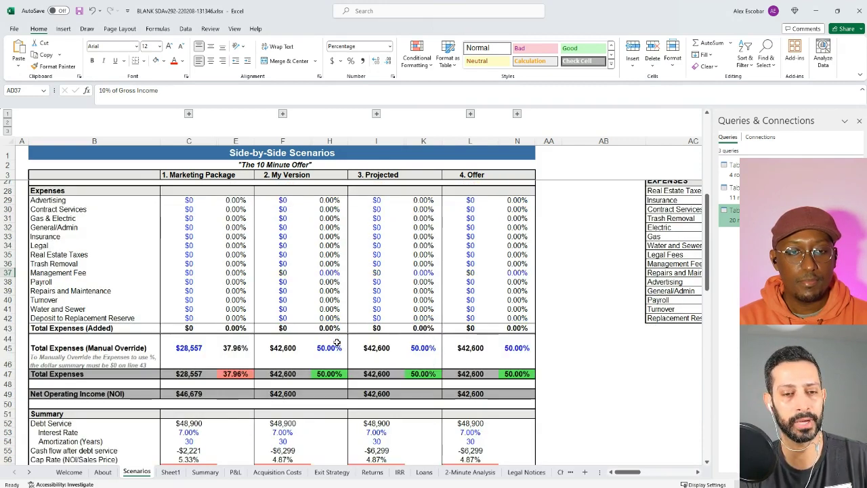
scroll(337, 342, down, 3)
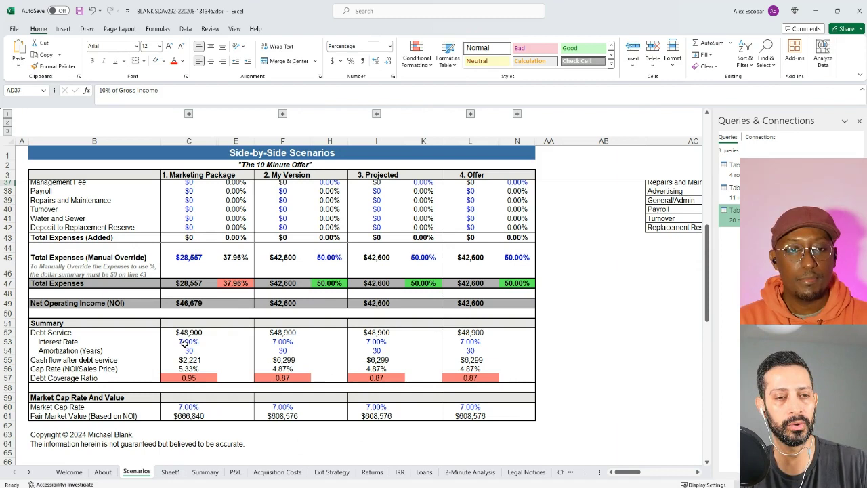
Set the Marketing Package Interest Rate in C53 to 5% and check the cash flow after debt service.
click(185, 345)
text(5)
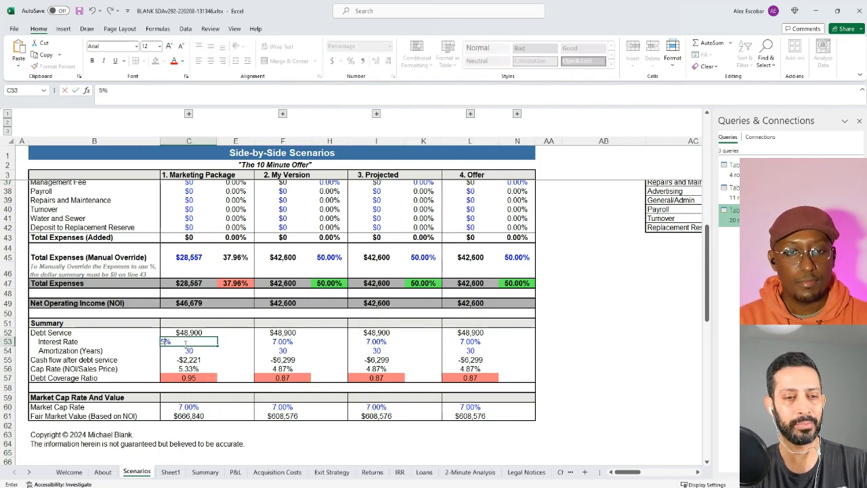
key(Return)
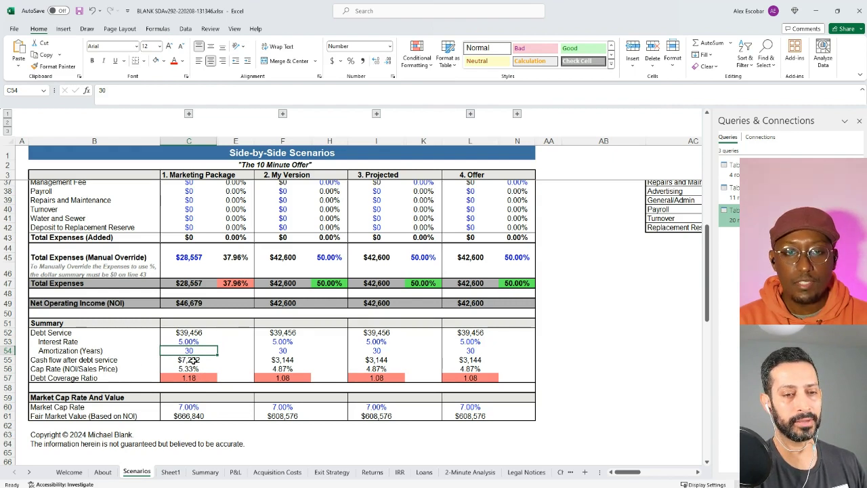
click(193, 361)
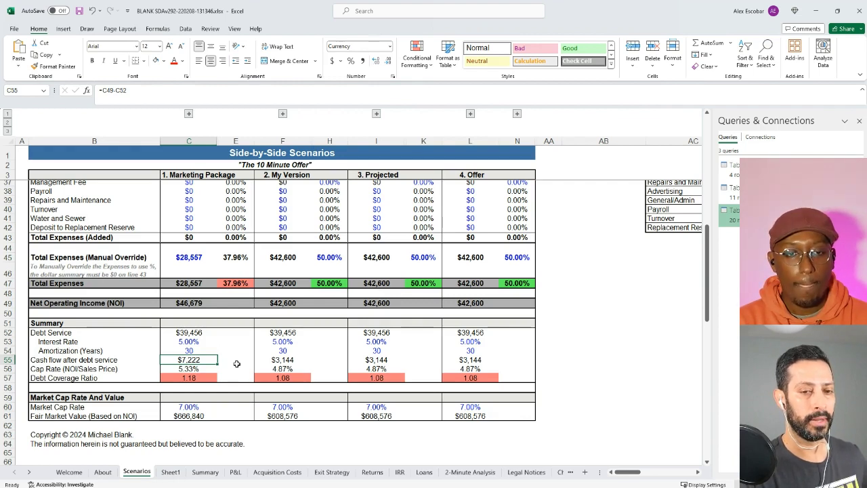
Set the Marketing Package Amortization (Years) in cell C54 to 50.
scroll(236, 364, up, 2)
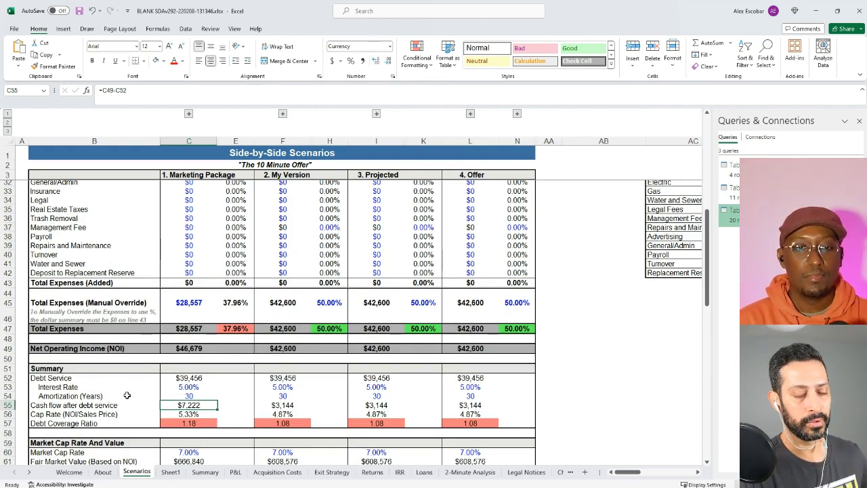
click(192, 396)
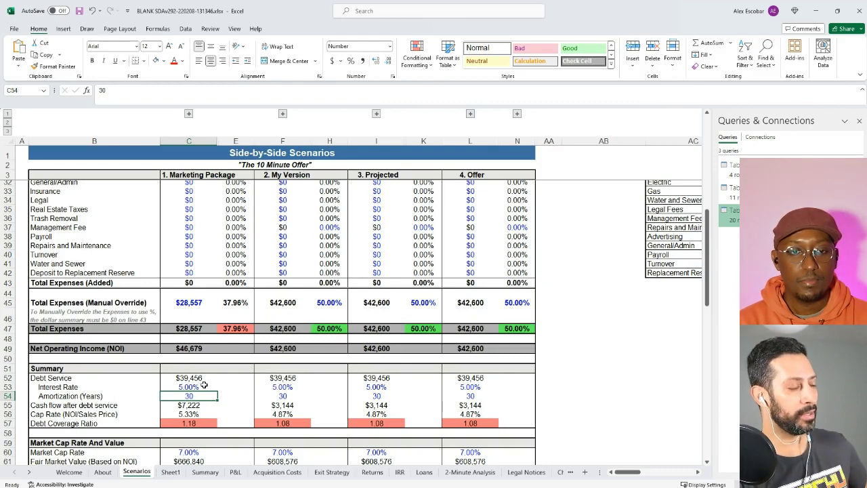
text(50)
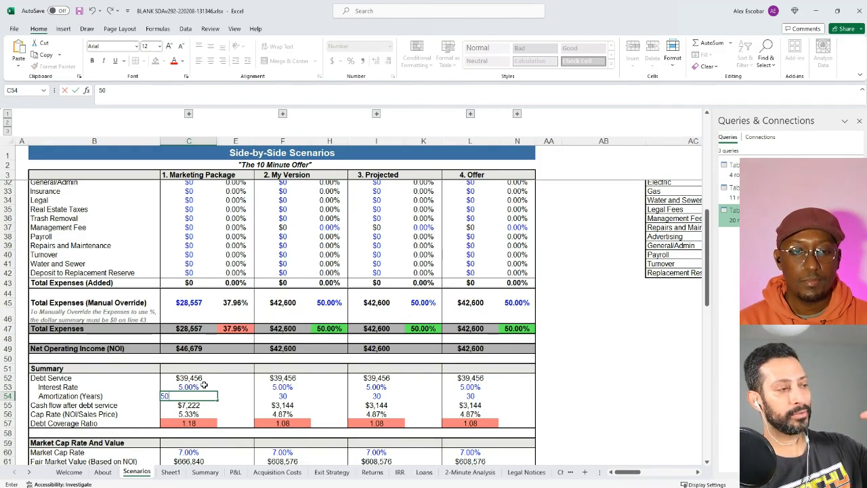
key(Return)
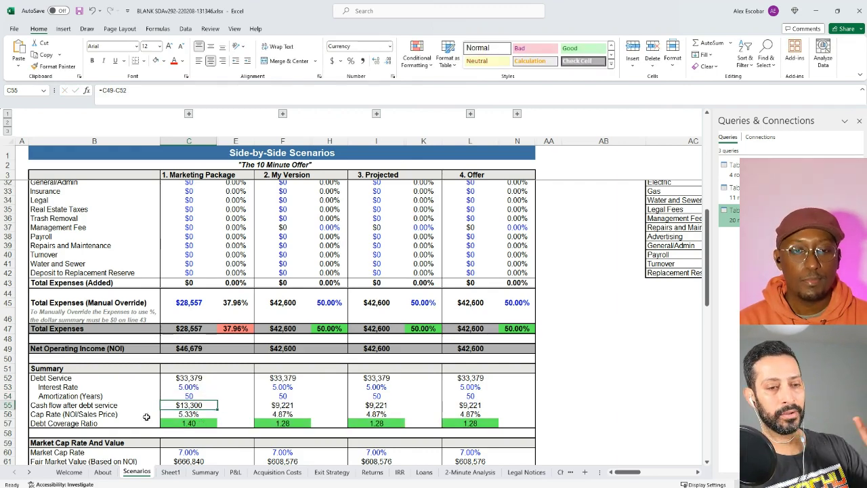
Restore the Marketing Package Amortization (Years) in cell C54 to 30.
click(197, 396)
text(30)
key(Return)
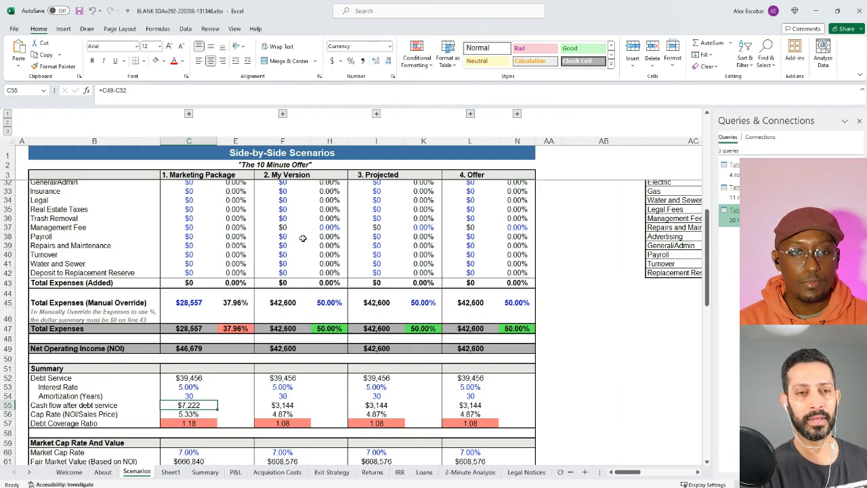
Review the Marketing Package acquisition, income and expense figures, and set its Interest Rate in cell C53 to 7%.
scroll(303, 238, up, 2)
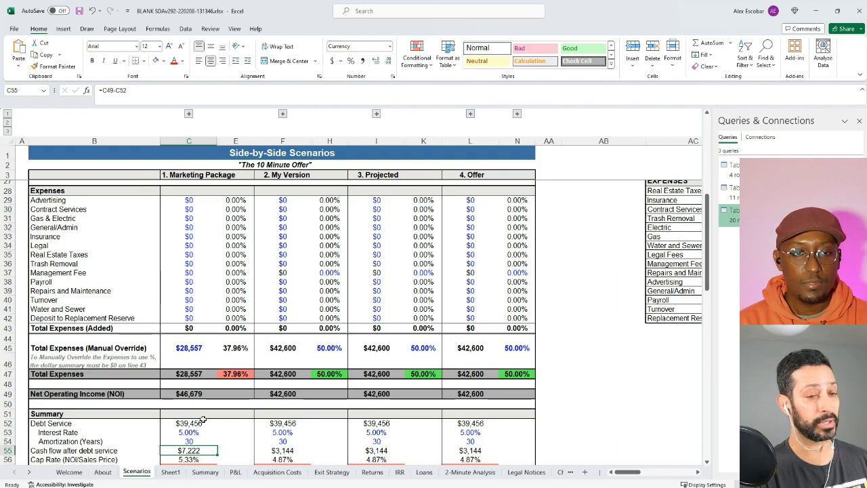
scroll(256, 407, up, 8)
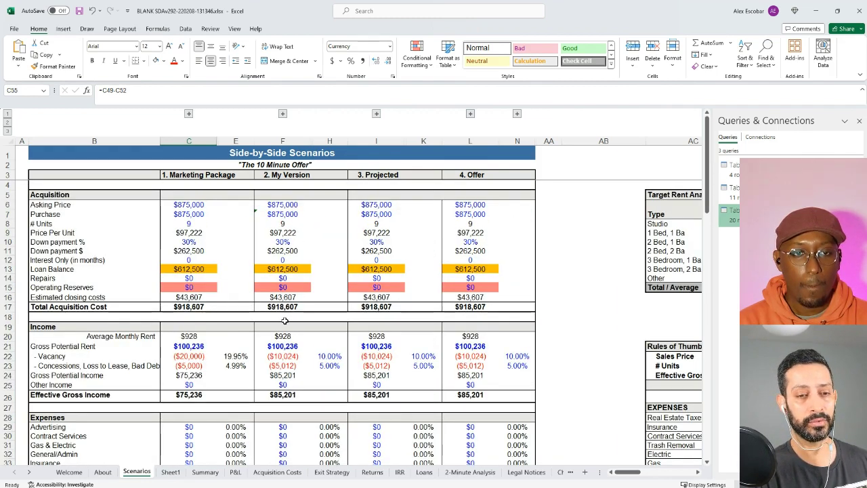
scroll(285, 321, down, 6)
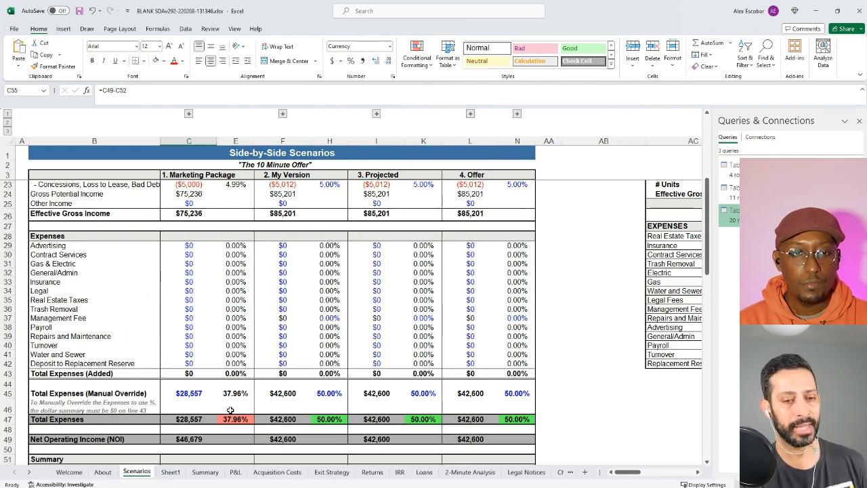
scroll(212, 419, down, 2)
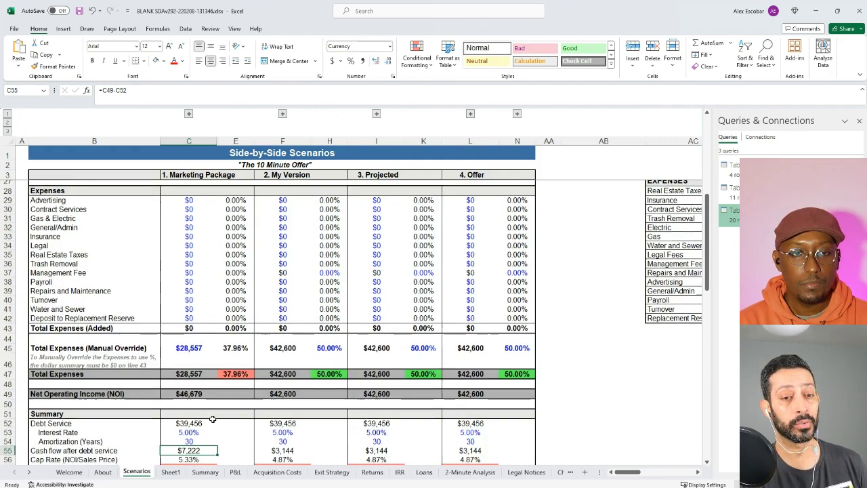
scroll(212, 419, down, 2)
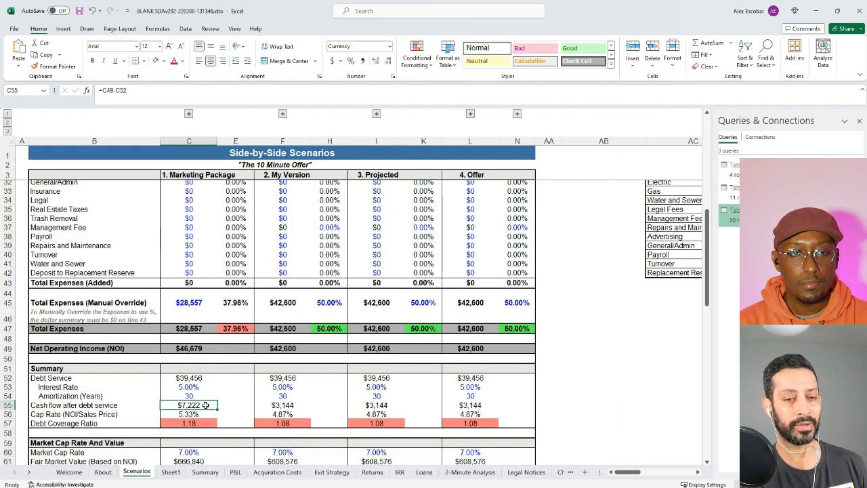
click(189, 388)
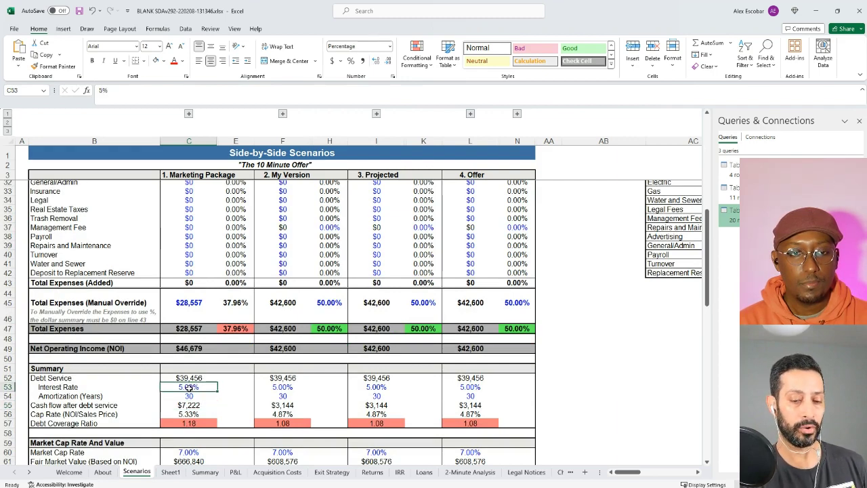
text(7)
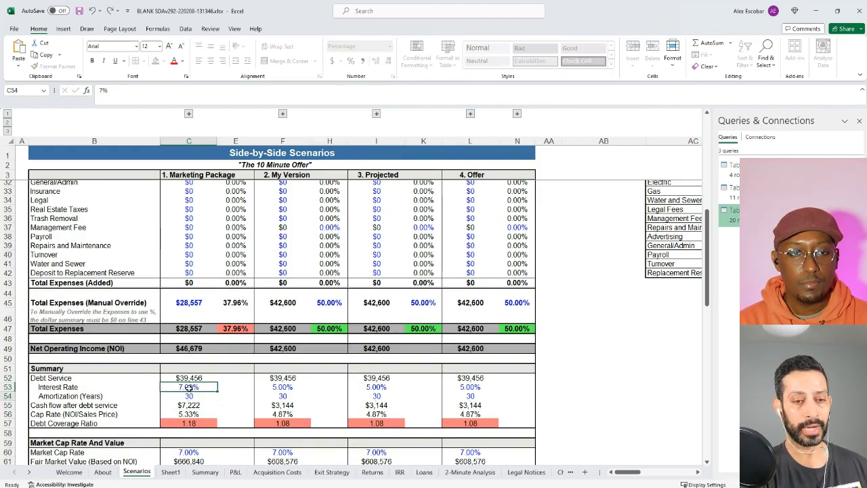
key(Return)
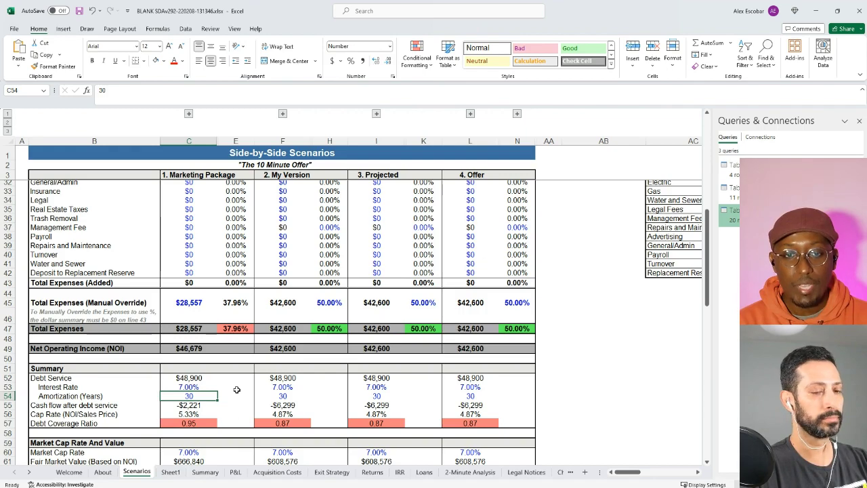
Check the Marketing Package vacancy, concessions and repairs amounts, and set Operating Reserves in cell C15 to 40000.
scroll(236, 390, up, 5)
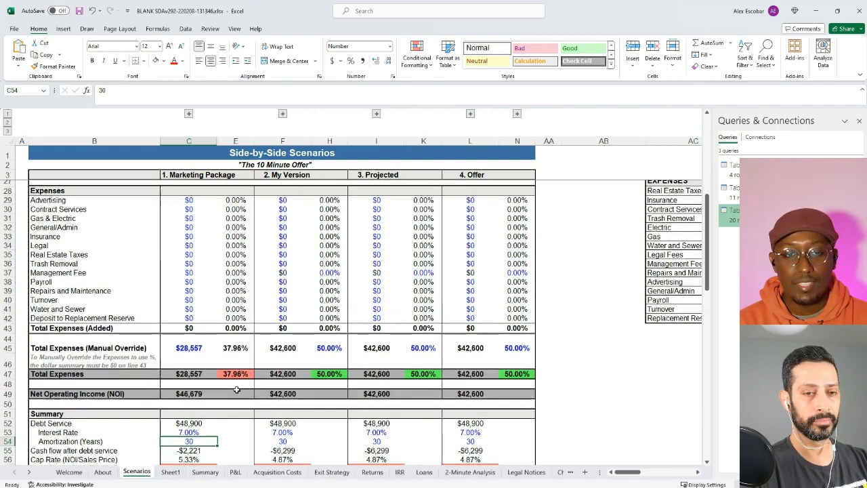
scroll(236, 389, up, 5)
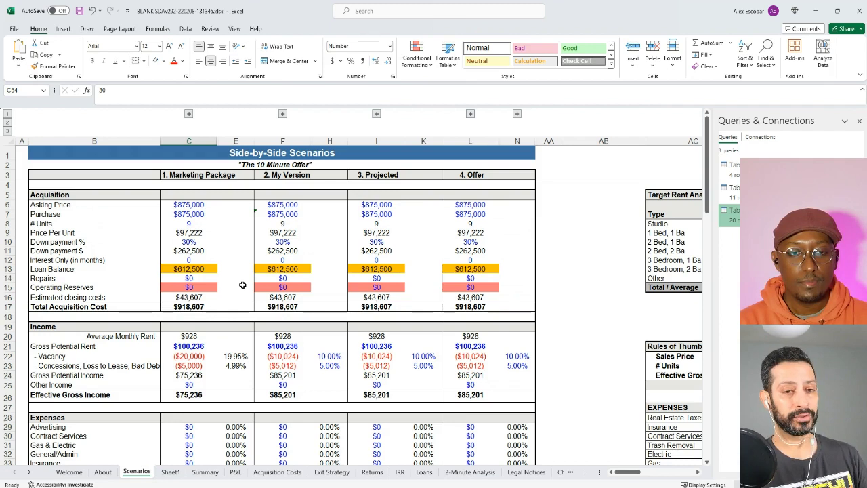
click(179, 355)
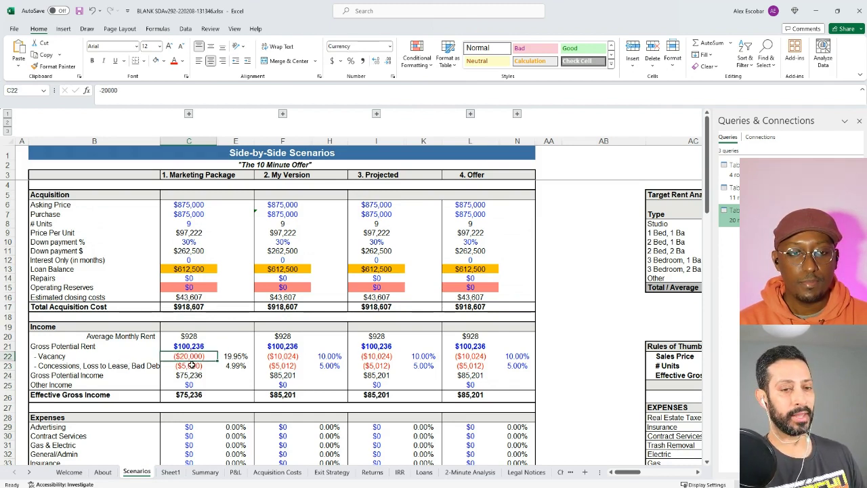
click(191, 365)
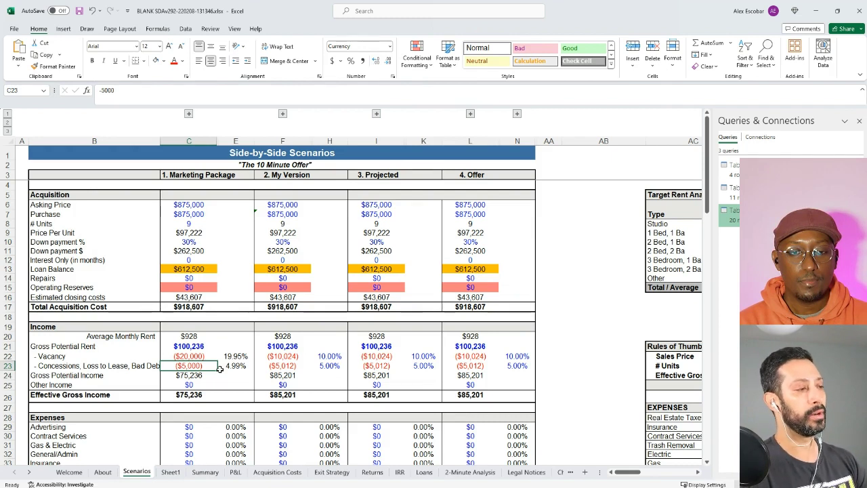
click(188, 278)
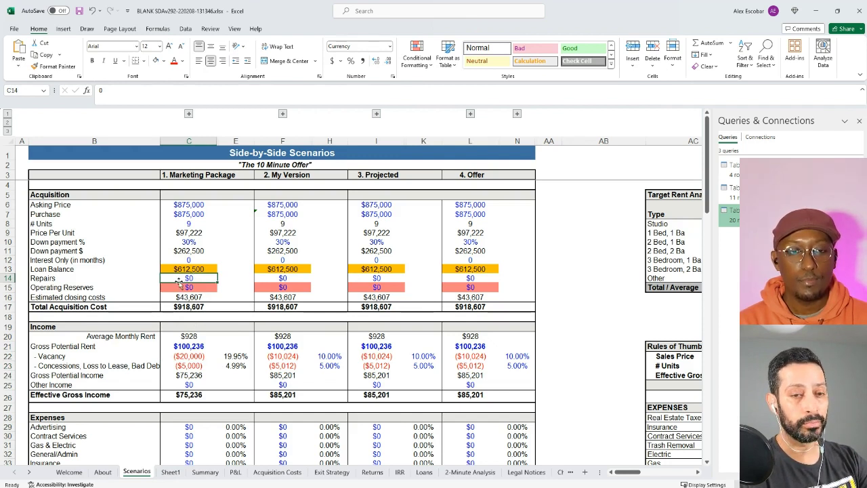
click(195, 288)
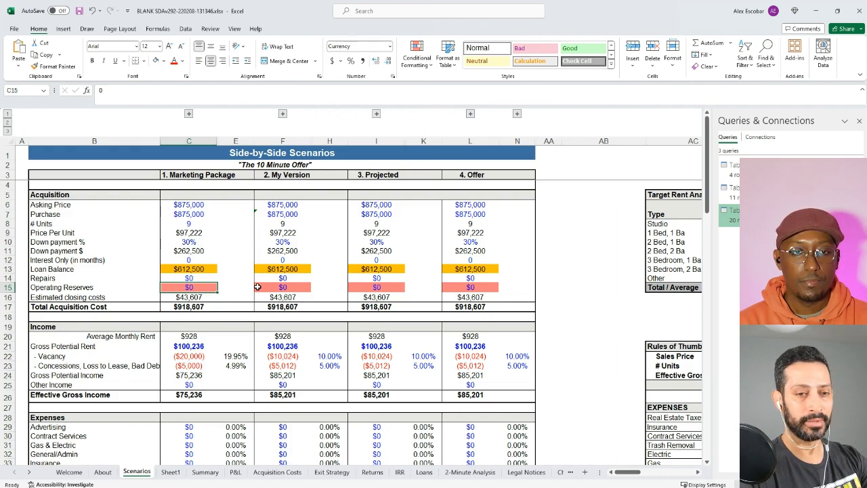
text(40000)
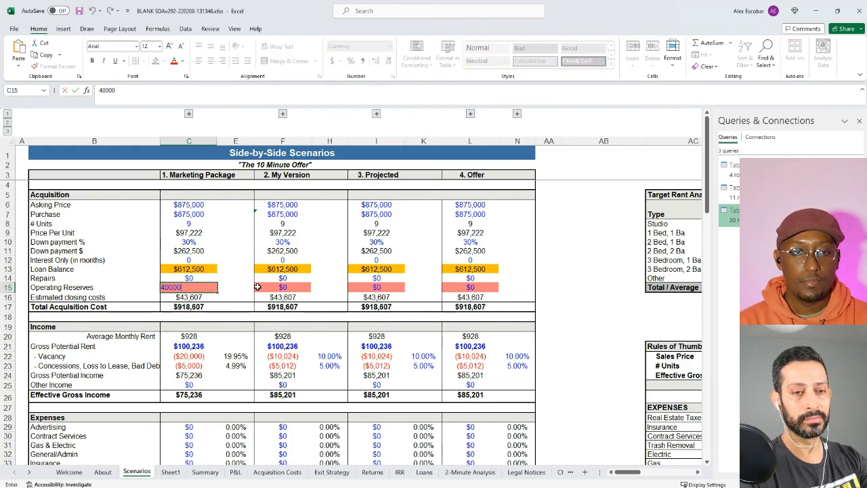
key(Return)
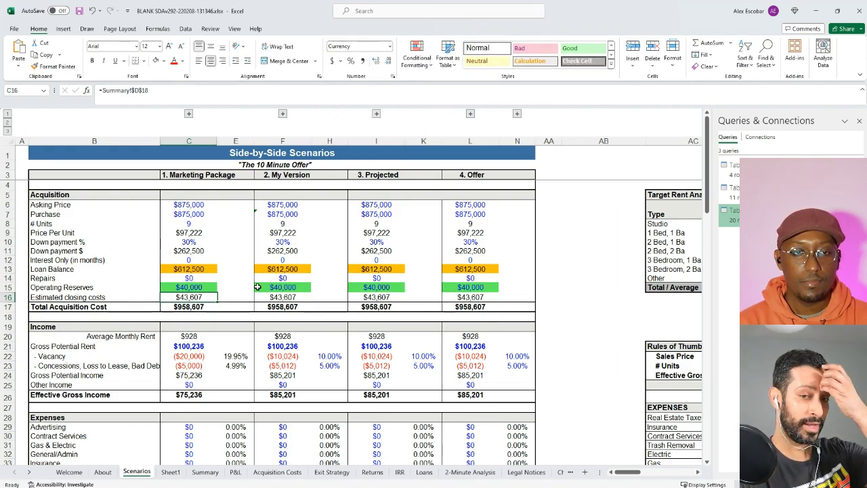
key(Up)
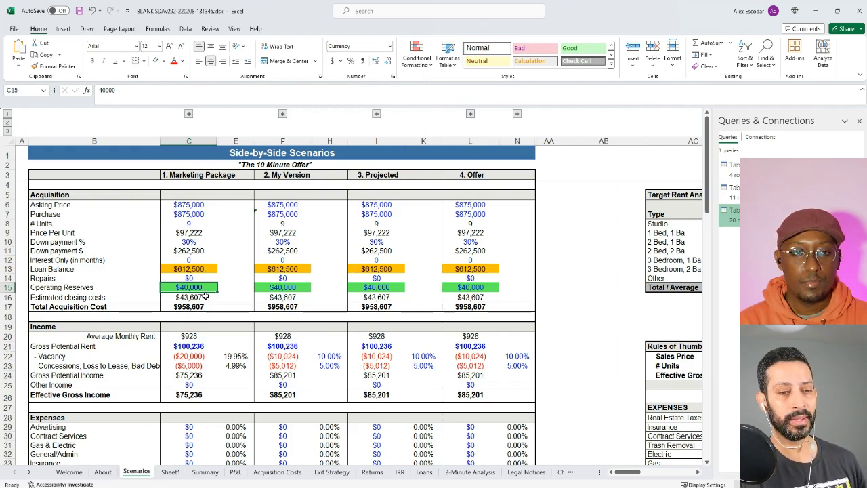
Check the expense percentage in E47 and Debt Coverage Ratio in C57, and set the Marketing Package Down payment % in C10 to 20%.
scroll(206, 298, down, 9)
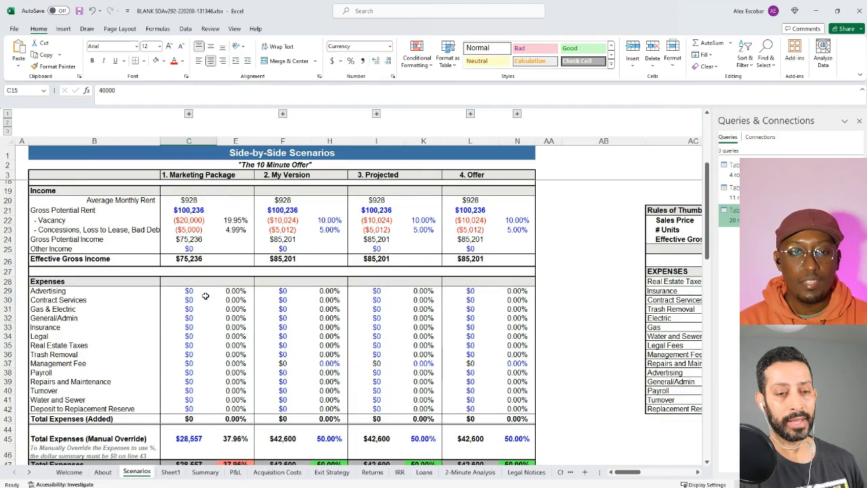
click(237, 329)
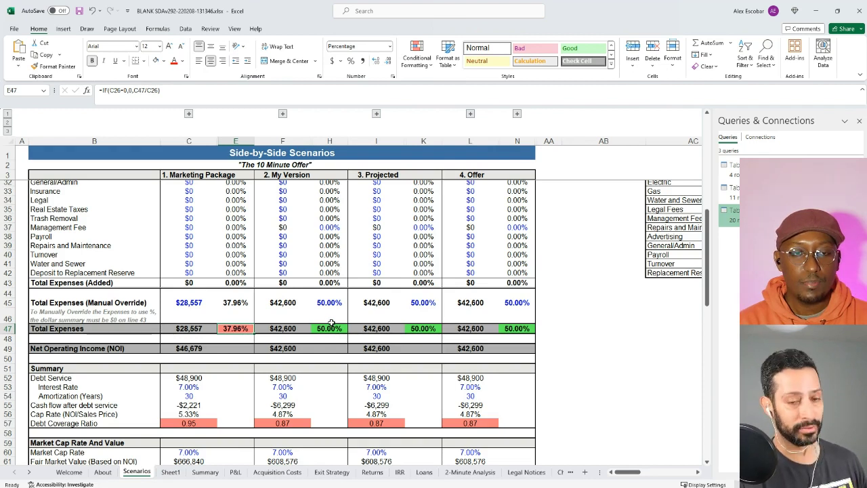
click(198, 421)
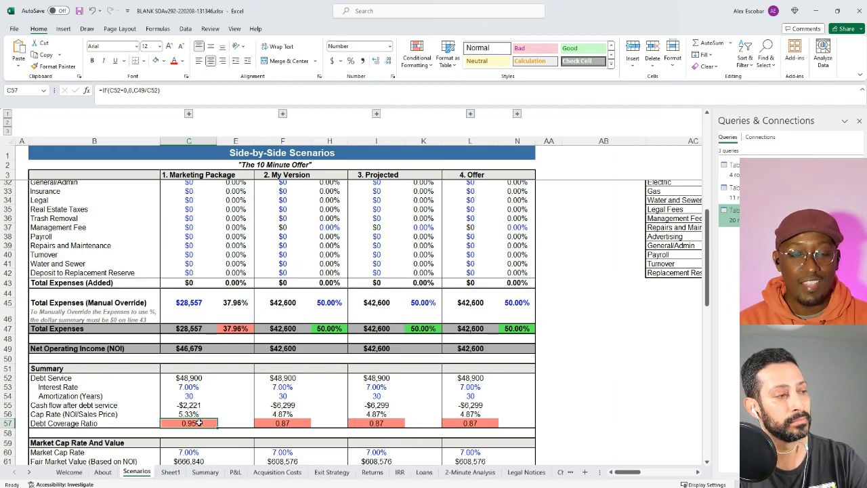
scroll(199, 422, up, 9)
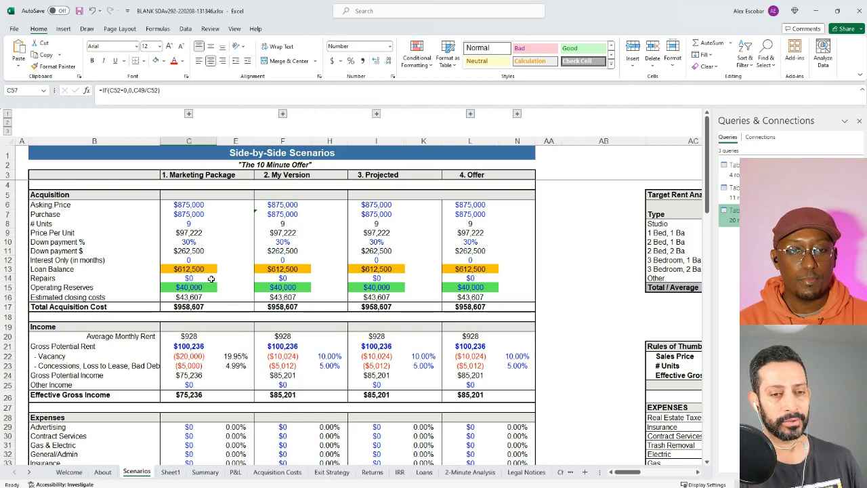
click(187, 242)
text(20)
key(Return)
scroll(235, 262, down, 2)
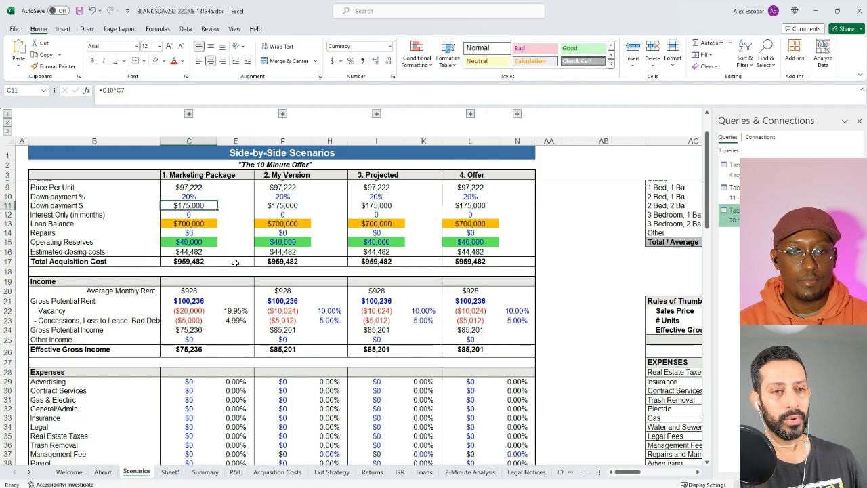
scroll(214, 284, down, 3)
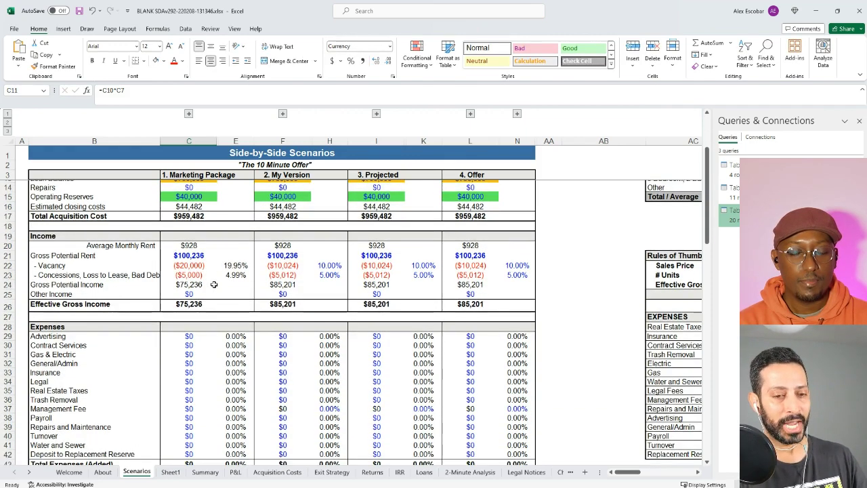
scroll(213, 284, down, 4)
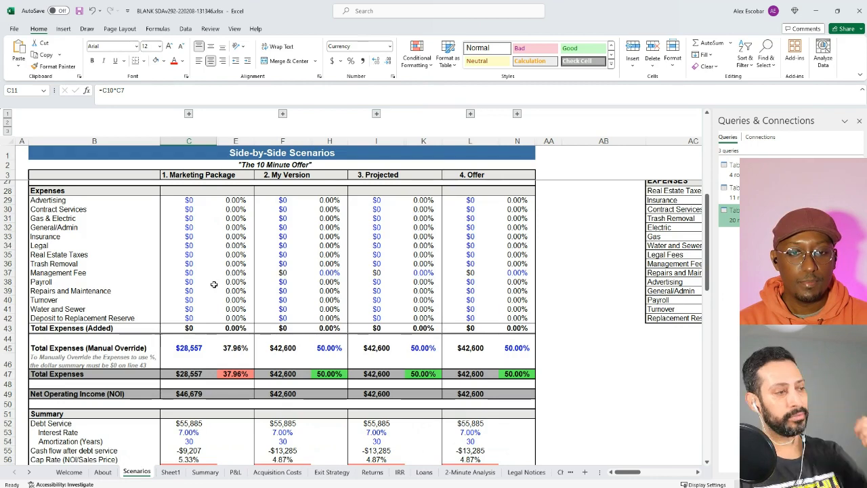
Examine the Marketing Package Gross Potential Rent in C21 and Average Monthly Rent in C20.
scroll(214, 284, up, 3)
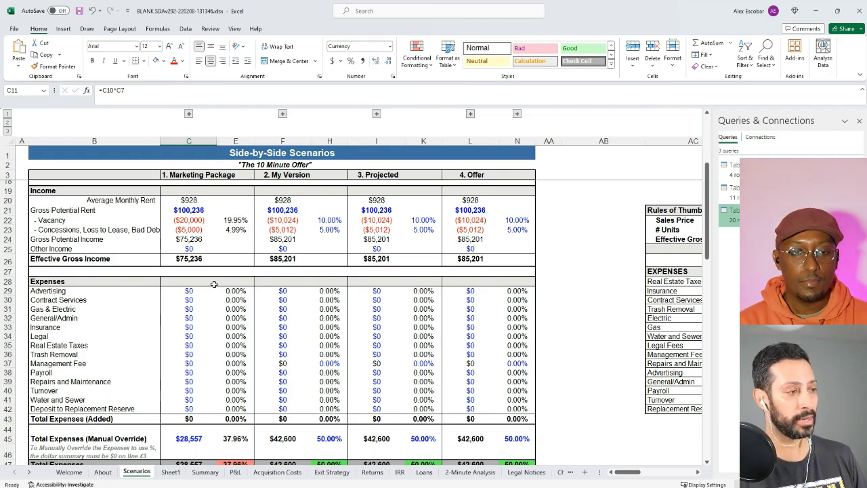
scroll(218, 272, up, 2)
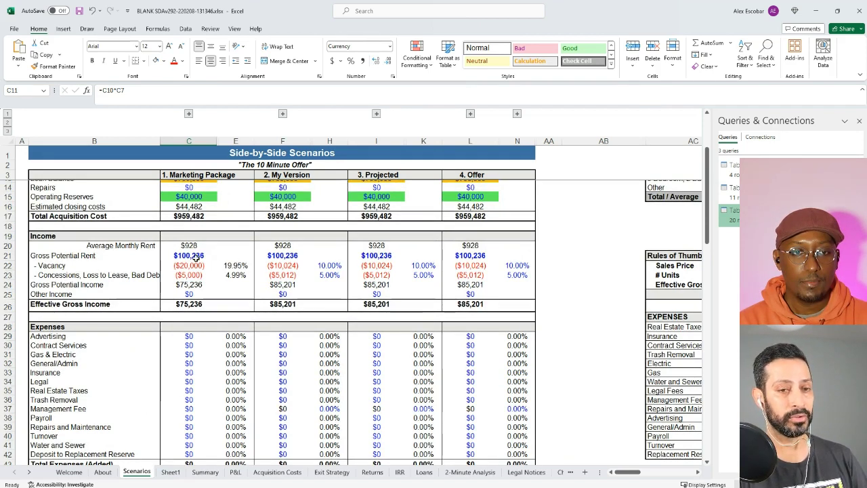
click(195, 258)
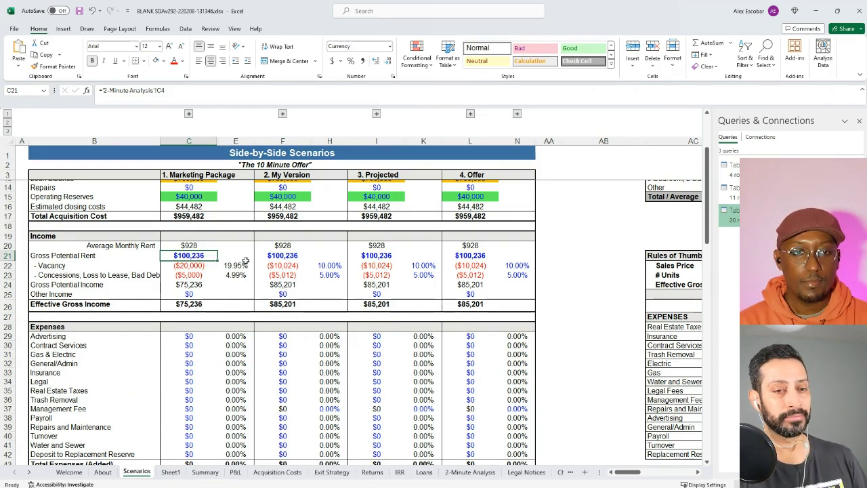
click(202, 246)
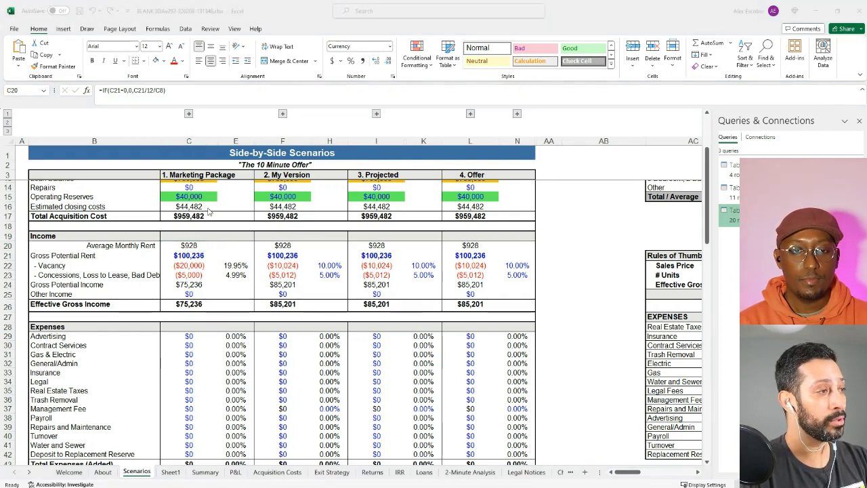
Look through the brochure PDF from the Net Income statement onward, and return to Scenarios to examine the Summary section and Interest Rate in C53.
key(alt+Tab)
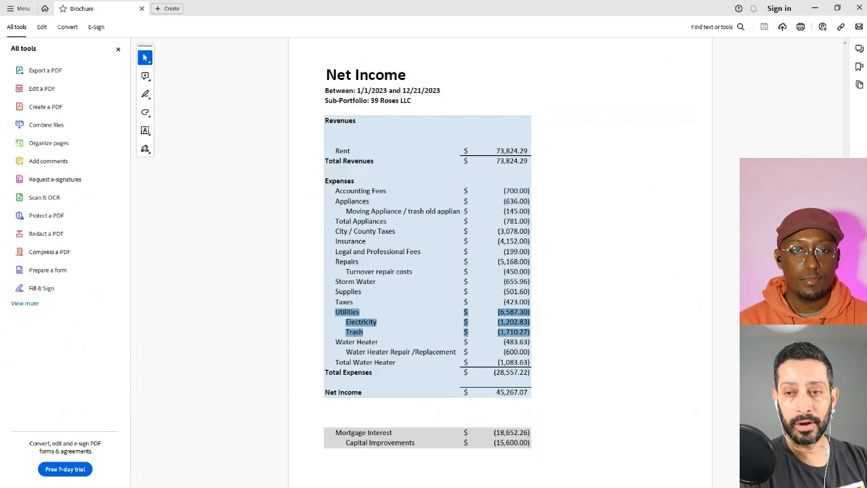
scroll(500, 262, down, 20)
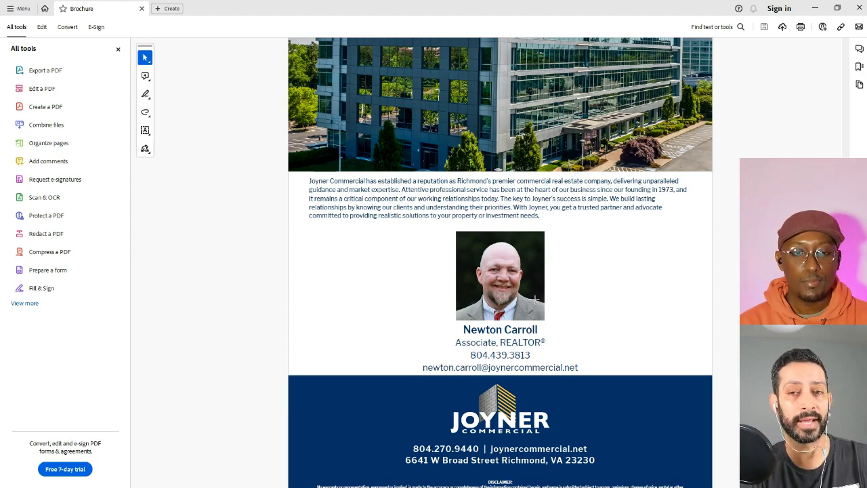
scroll(535, 299, up, 8)
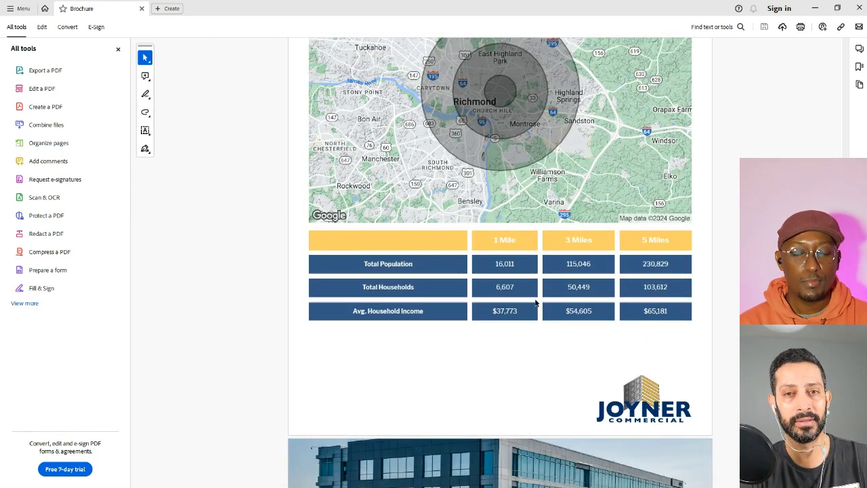
scroll(535, 300, up, 15)
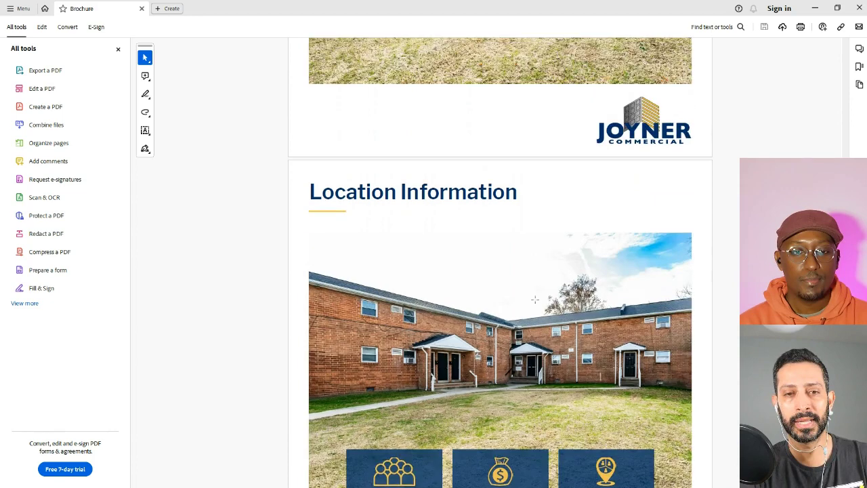
click(815, 8)
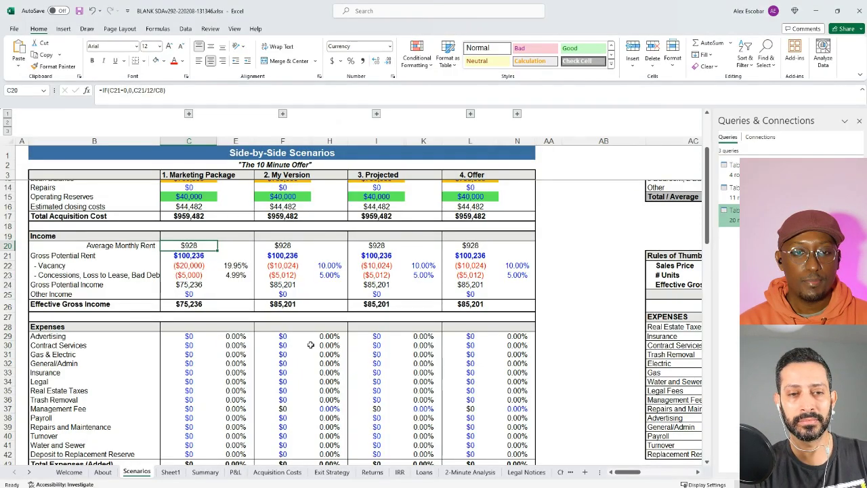
scroll(304, 345, down, 9)
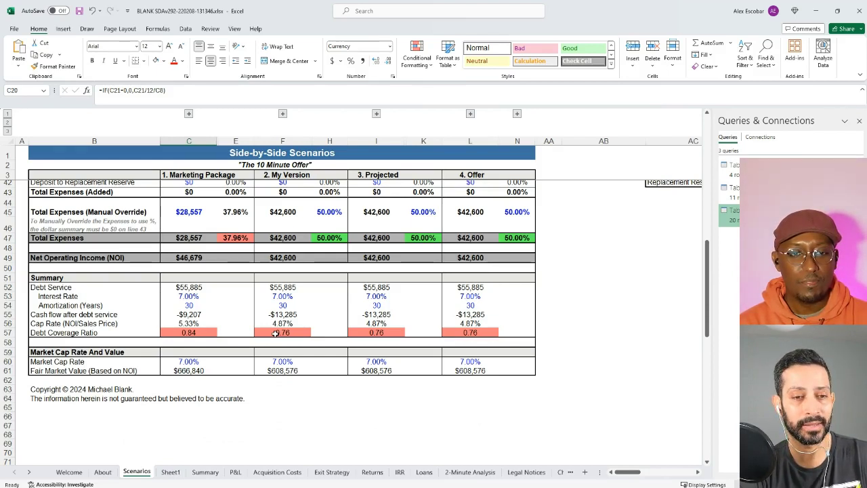
click(193, 298)
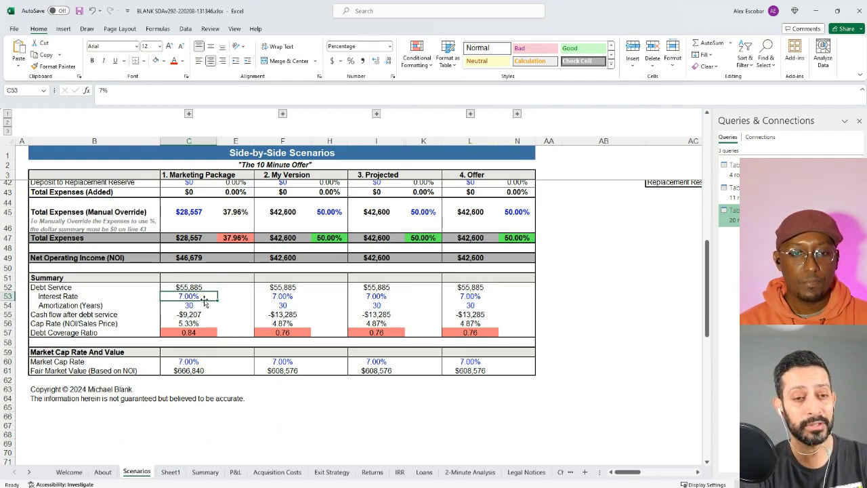
Set the Marketing Package Interest Rate in C53 to 6.75%.
text(6.75)
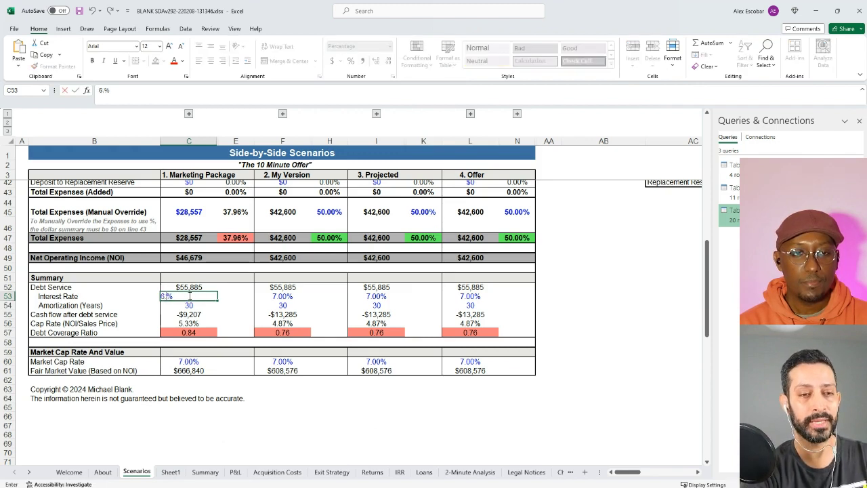
key(Return)
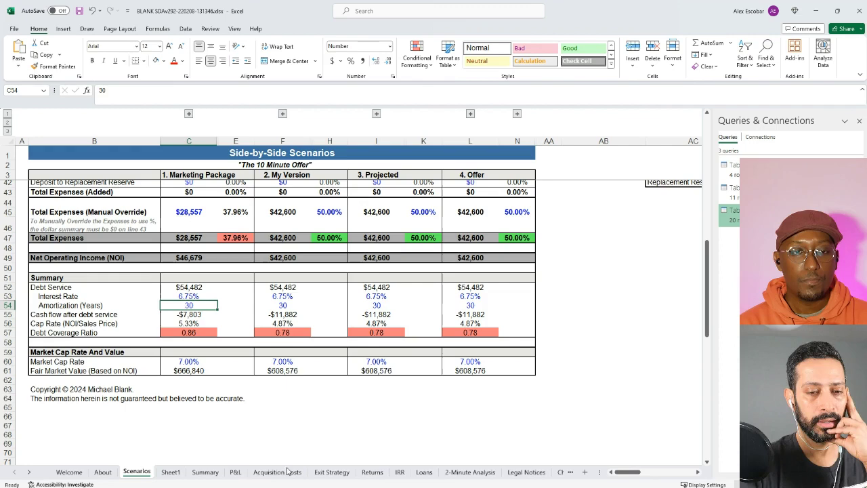
Check the cash-out refinance year on the Exit Strategy sheet and the Year 5 vacancy on the P&L sheet.
click(331, 472)
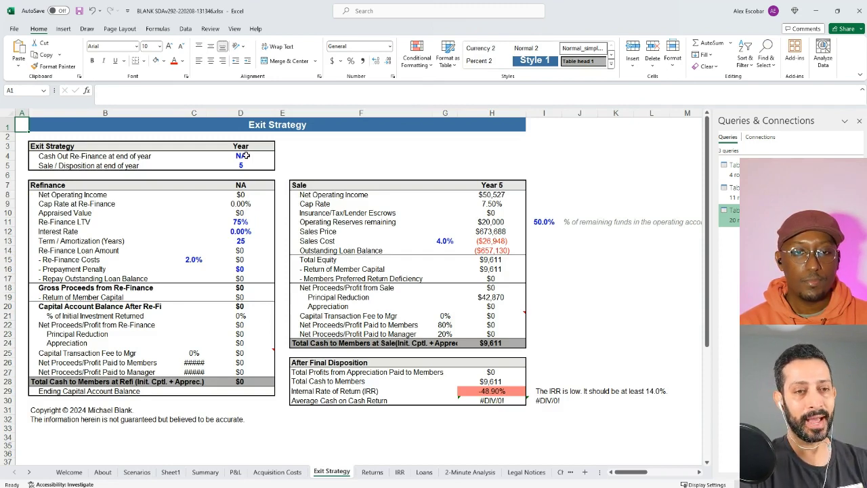
click(244, 156)
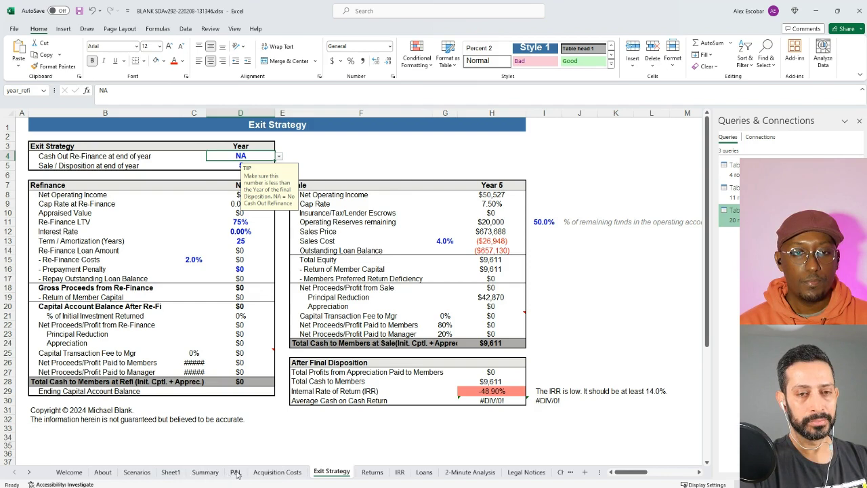
click(355, 156)
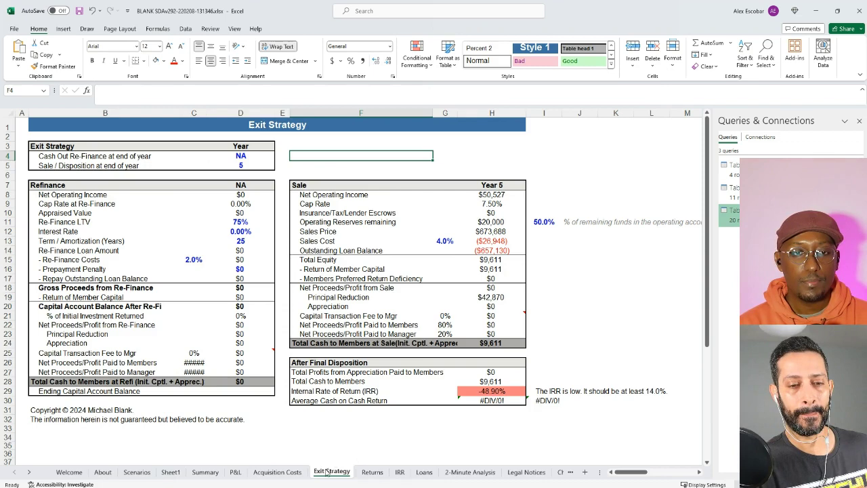
click(235, 473)
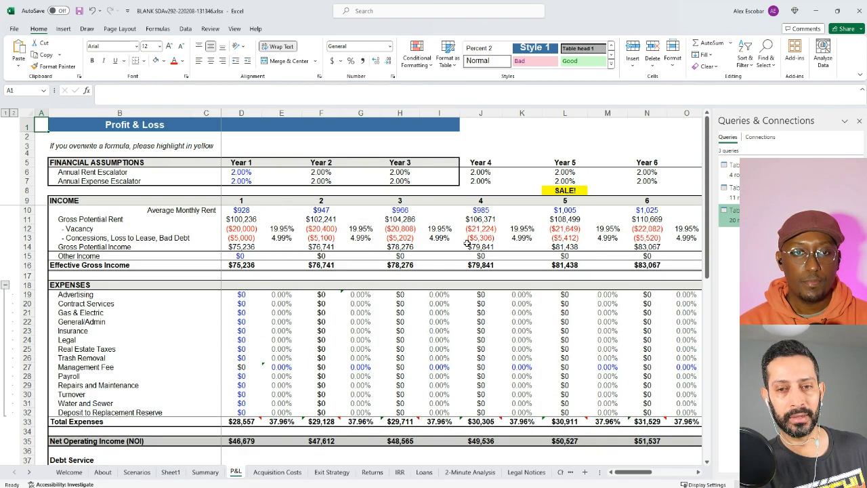
click(568, 231)
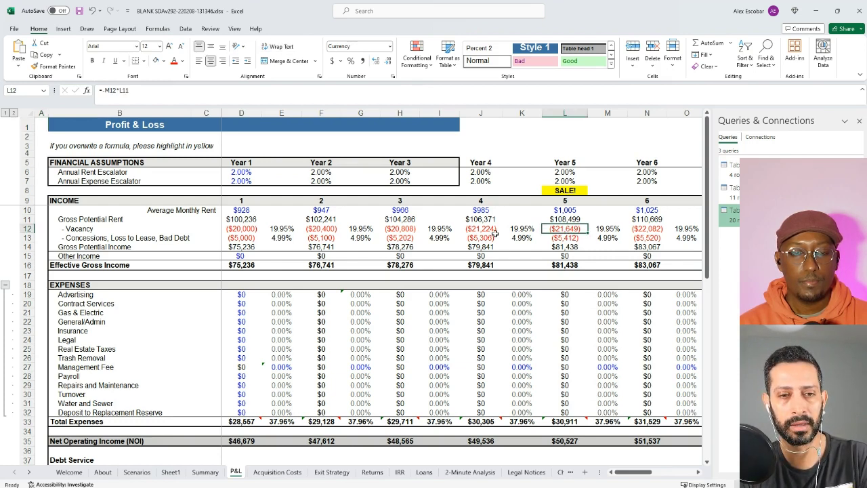
Try dollar amounts of 10000 for Year 2 vacancy in F12 and 1000 for concessions in F13, and restore both formulas.
click(325, 230)
text(15)
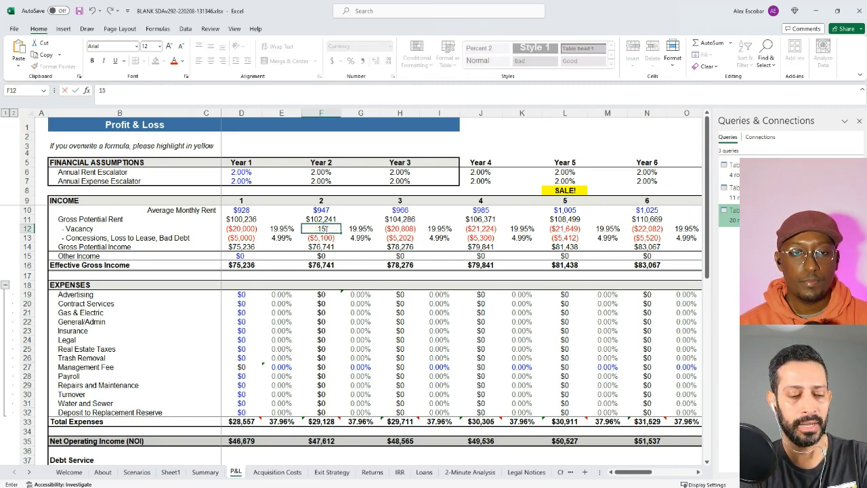
key(BackSpace)
text(0000)
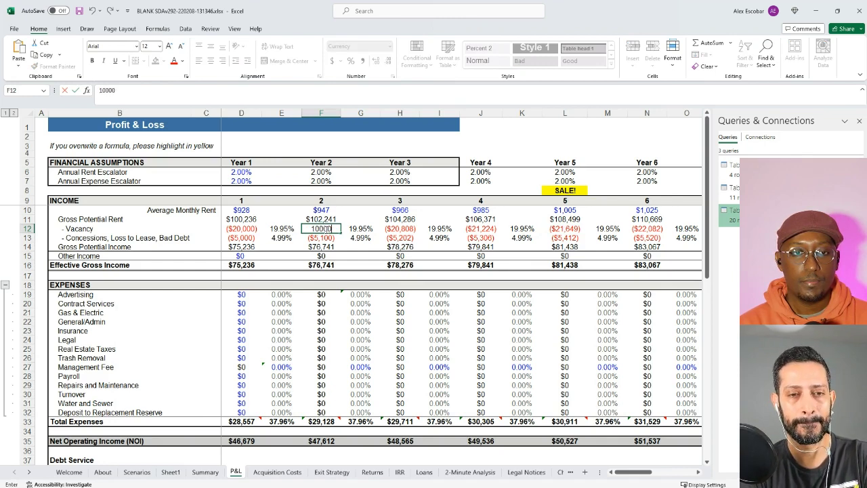
key(Return)
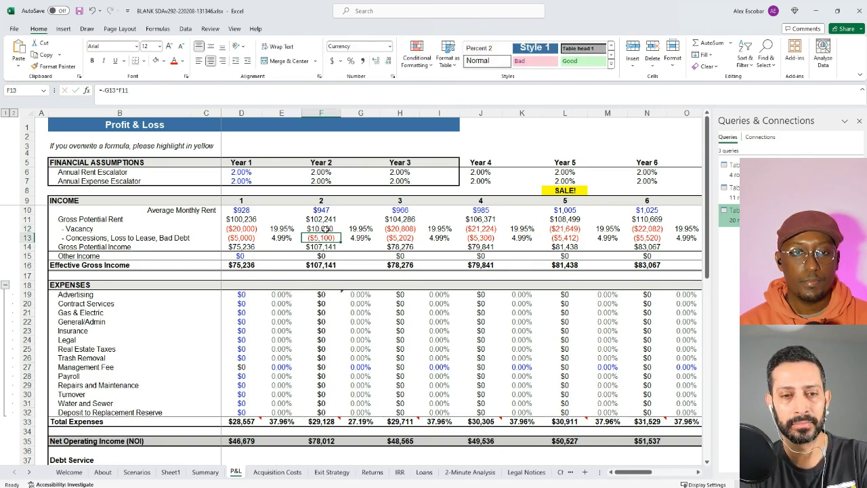
text(1000)
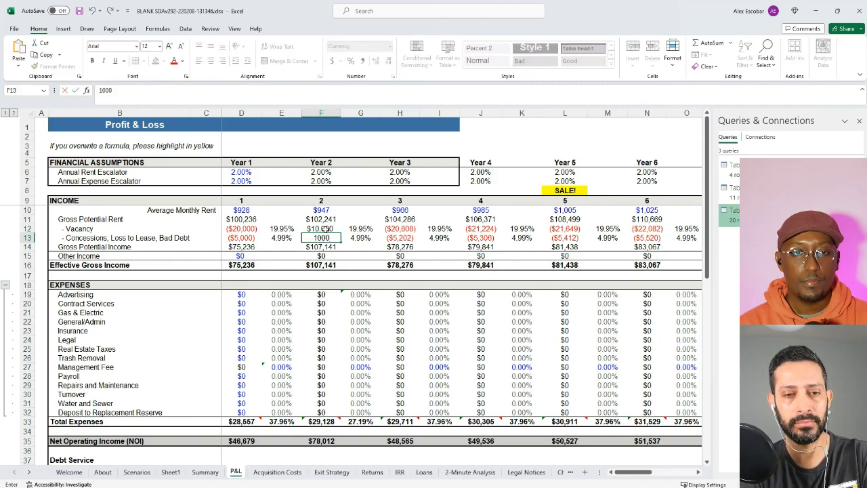
key(Tab)
key(Right)
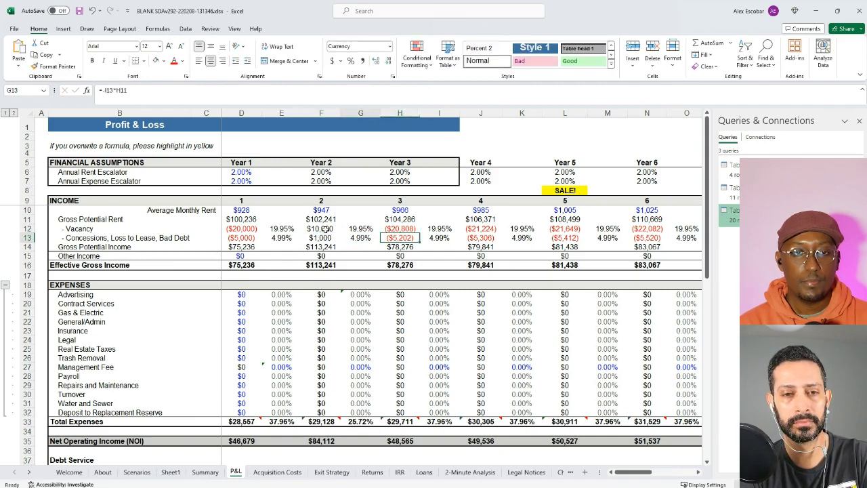
key(Left)
key(Up)
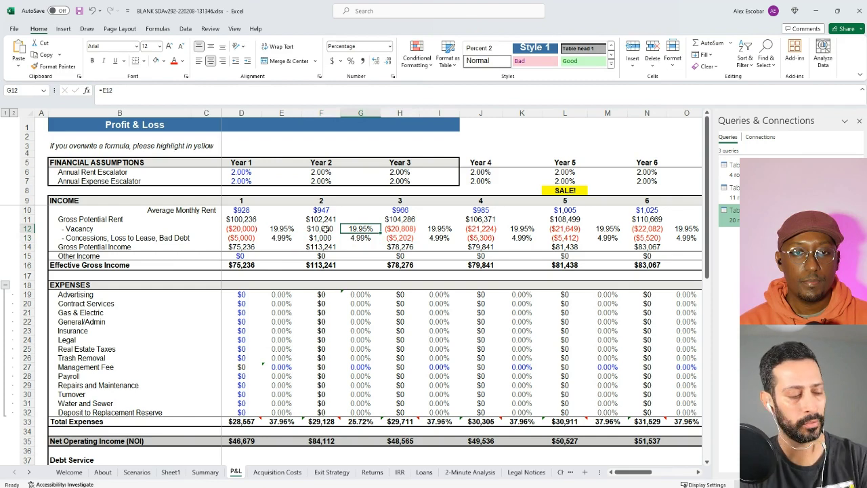
click(326, 229)
key(ctrl+v)
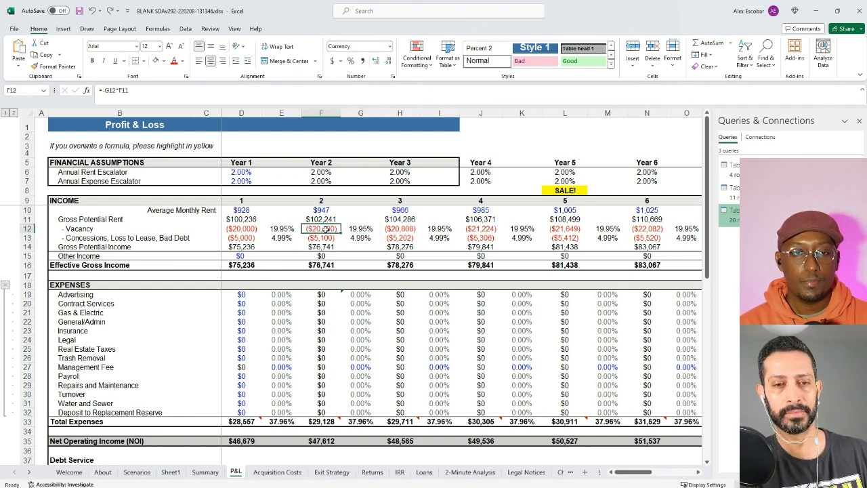
Set the Year 2 percentages on the P&L sheet to 15% for vacancy in G12 and 2% for concessions in G13.
key(Right)
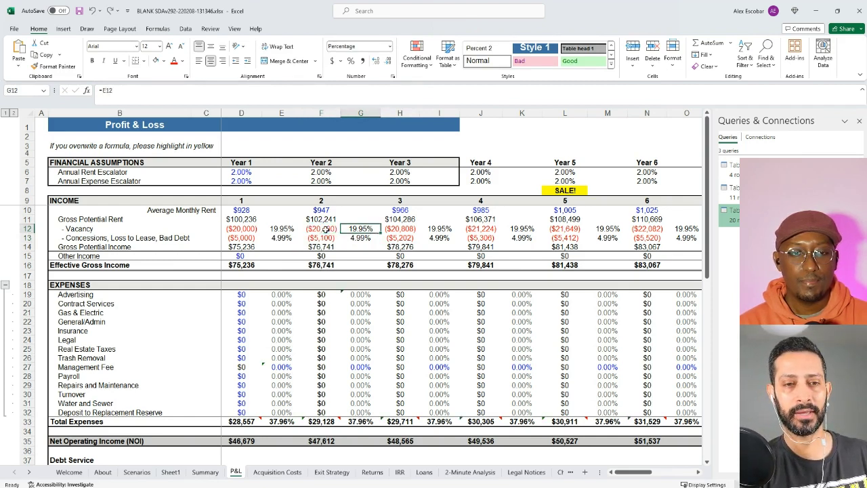
text(15)
key(Return)
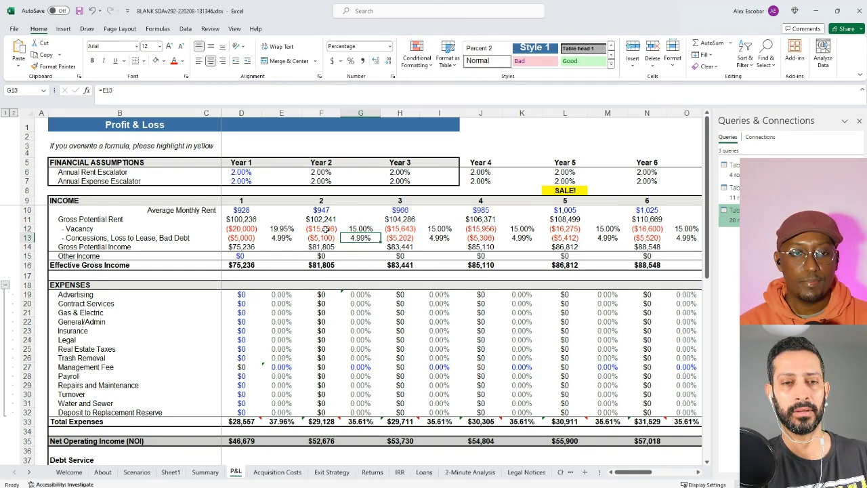
text(2)
key(Return)
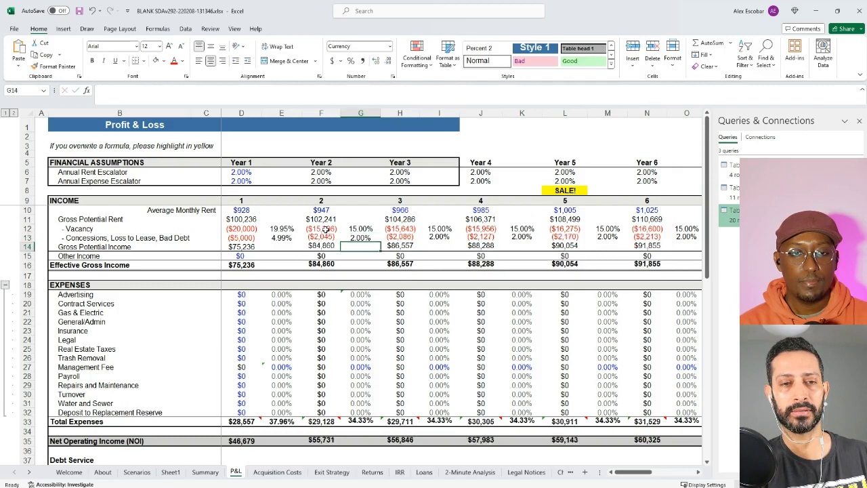
Set the vacancy percentage to 10% for Year 3 in I12 and 5% for Year 4 in K12, and check the Exit Strategy returns.
key(Up)
key(Up)
key(Right)
key(Right)
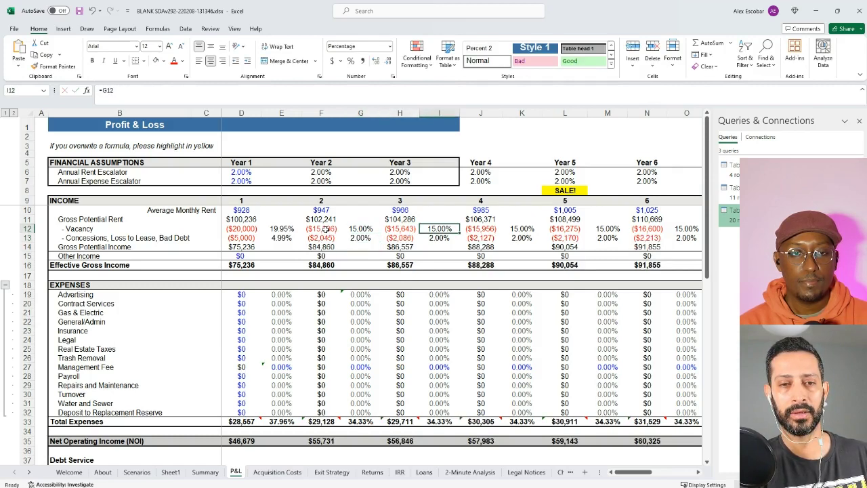
text(10%)
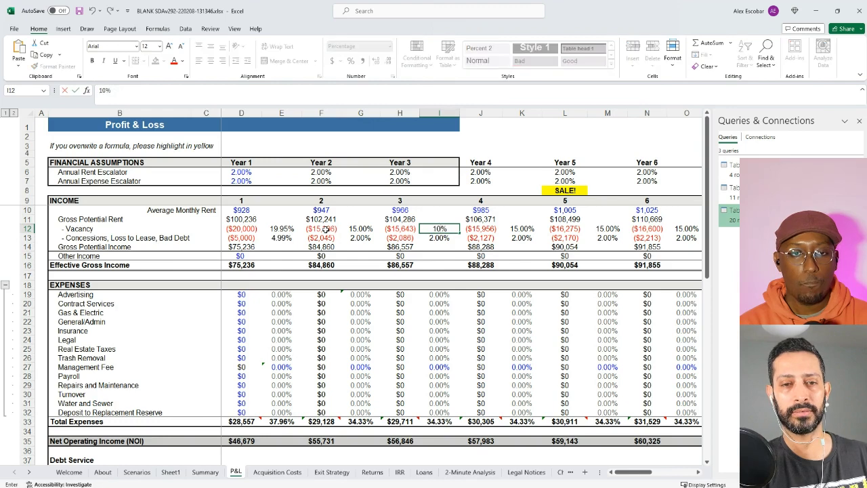
key(Right)
key(Right)
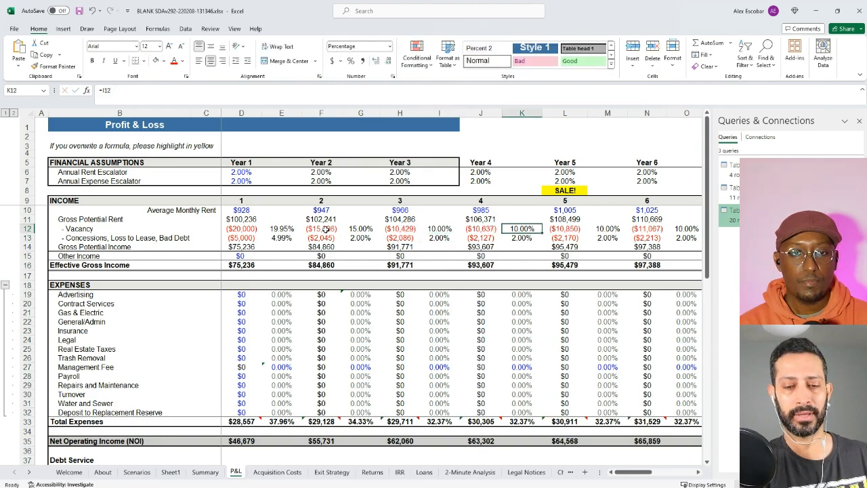
text(5%)
key(Return)
key(Up)
key(Right)
key(Right)
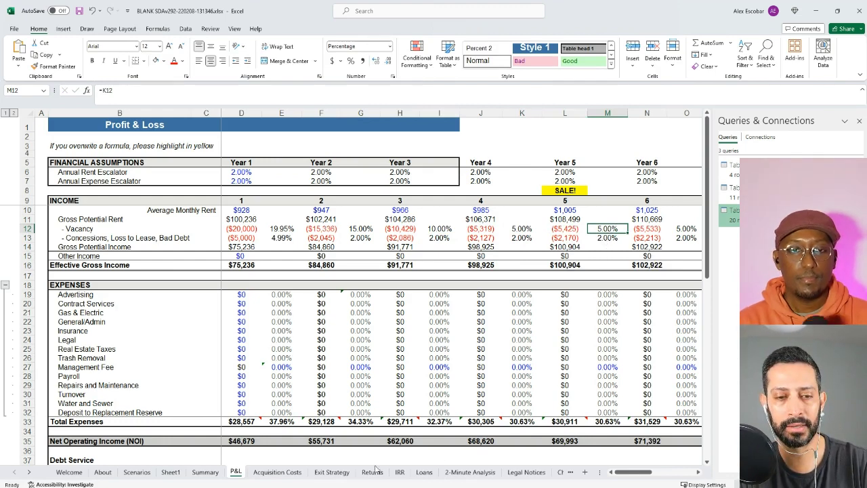
click(331, 471)
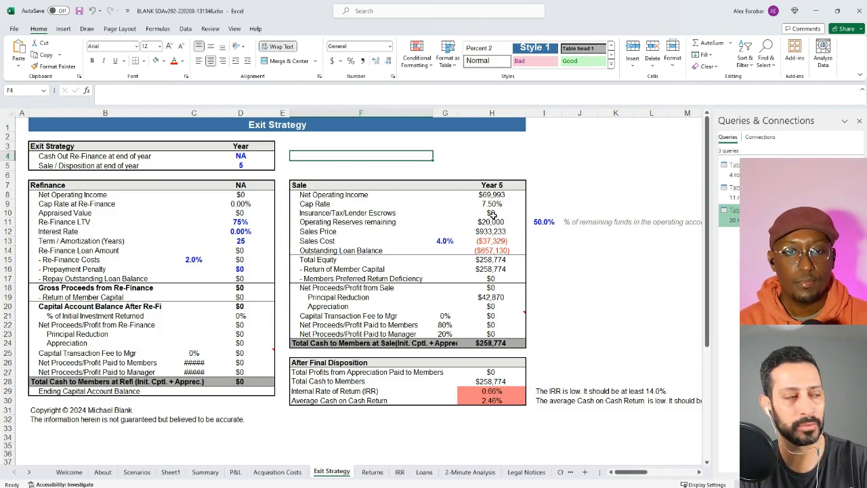
Set the P&L vacancy percentage to 5% for both Year 2 in G12 and Year 3 in I12.
click(236, 471)
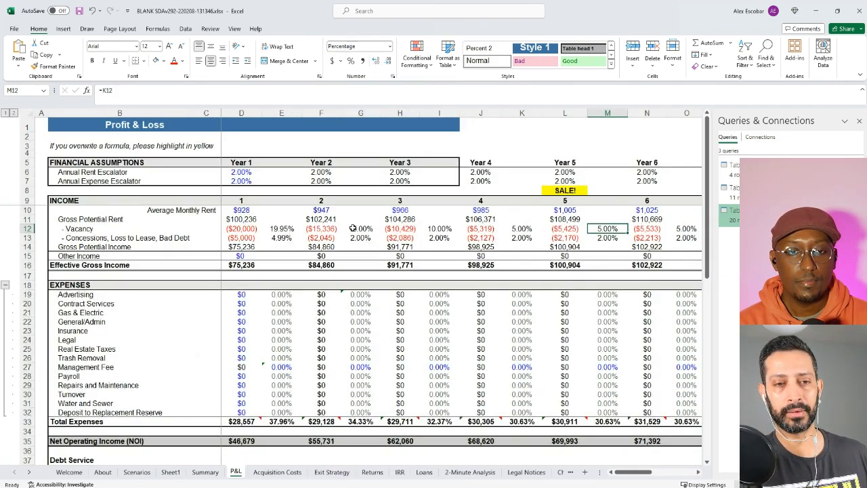
click(353, 231)
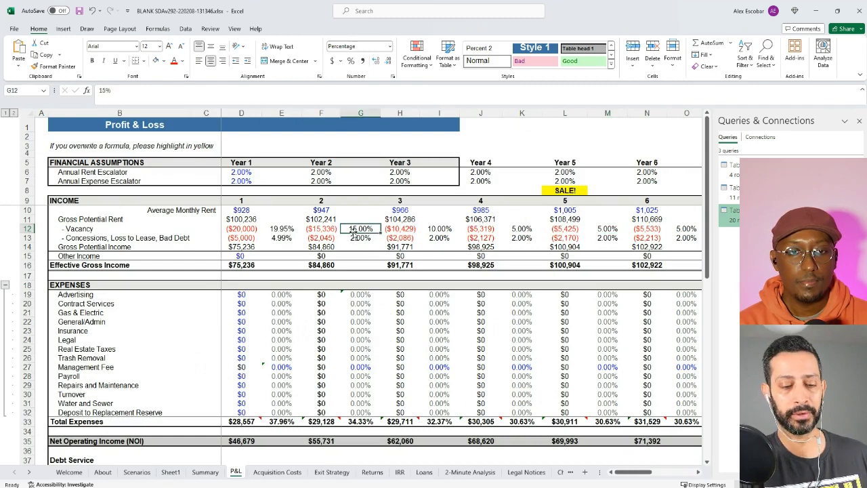
text(5)
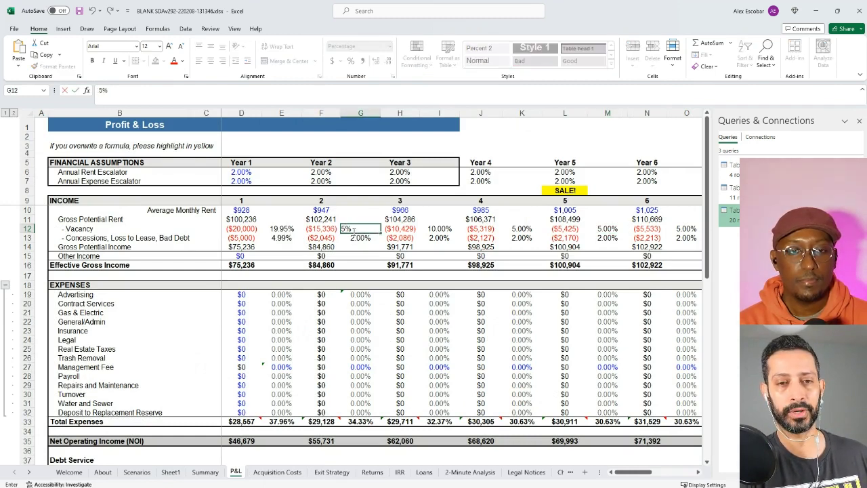
key(Tab)
key(Tab)
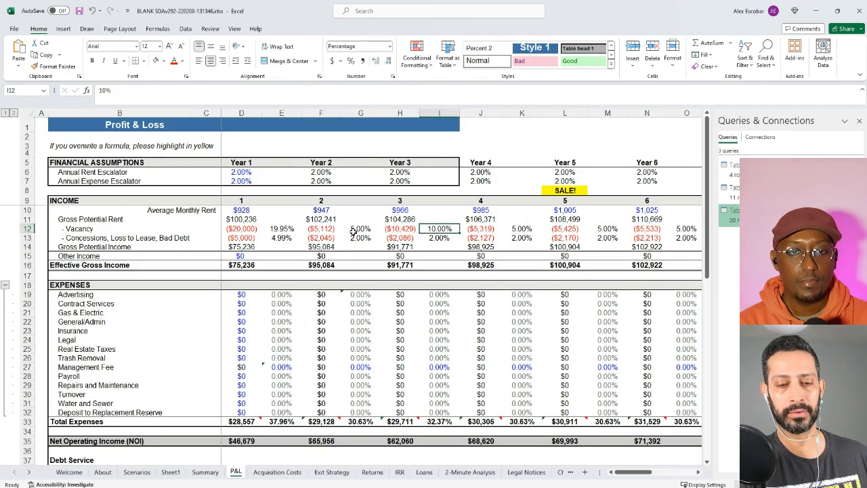
text(5)
key(Tab)
key(Tab)
key(Down)
key(Down)
key(Left)
key(Left)
key(Left)
key(Left)
key(Up)
key(Left)
key(Right)
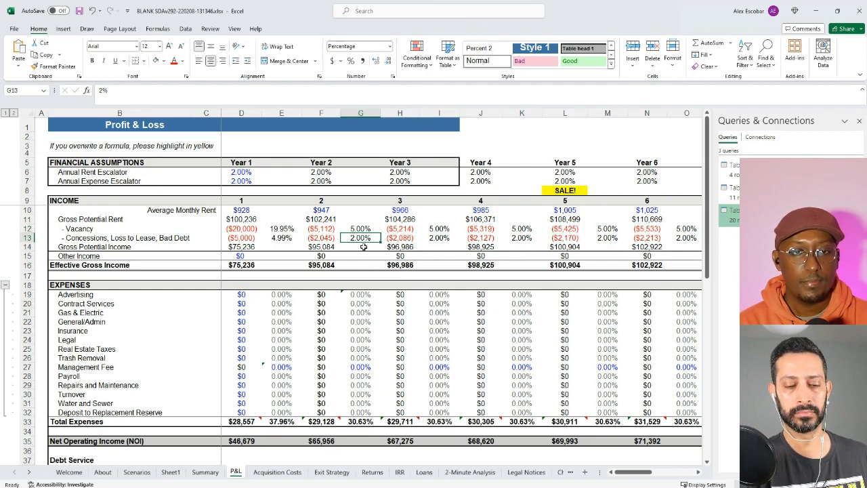
Examine the yearly cash flow available for distribution on the P&L sheet and the sale returns on the Exit Strategy sheet.
scroll(364, 247, down, 3)
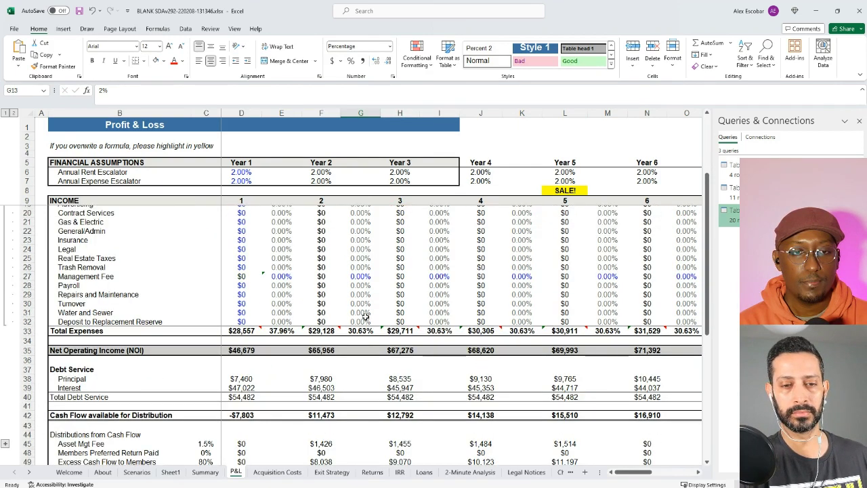
scroll(363, 363, down, 2)
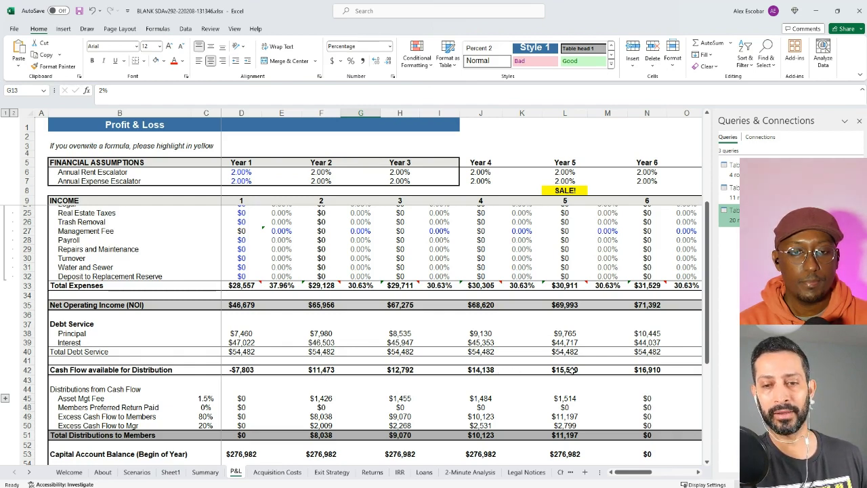
click(335, 472)
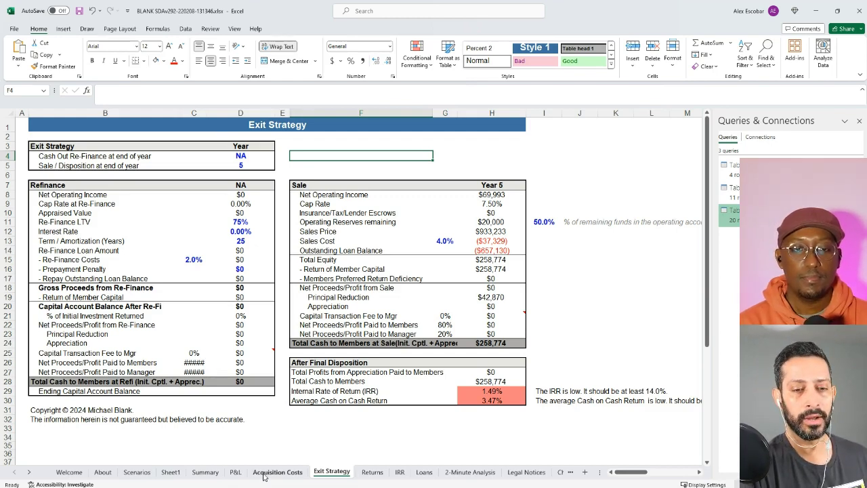
Set the average monthly rent on the P&L sheet to 1200 for Year 2 in F10 and 1300 for Year 3 in H10.
click(235, 472)
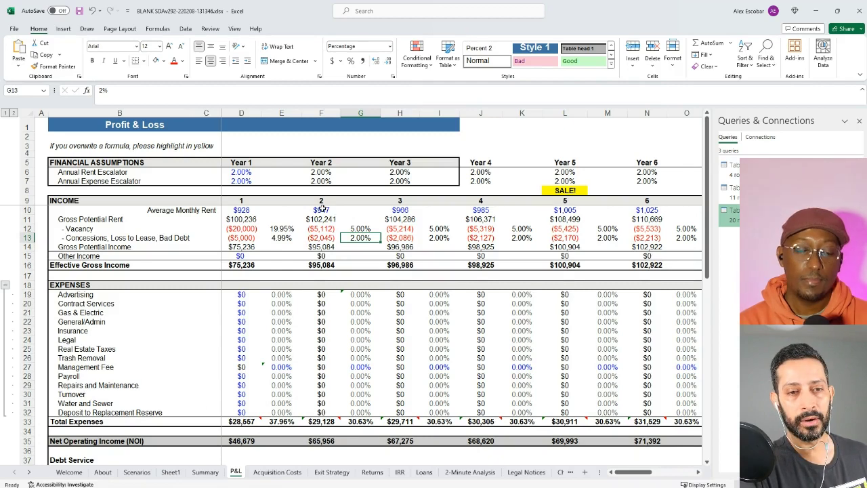
click(322, 210)
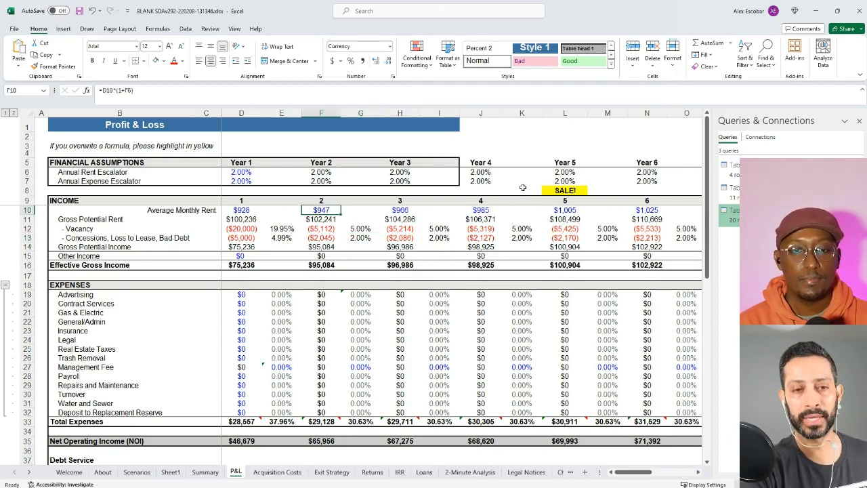
text(1200)
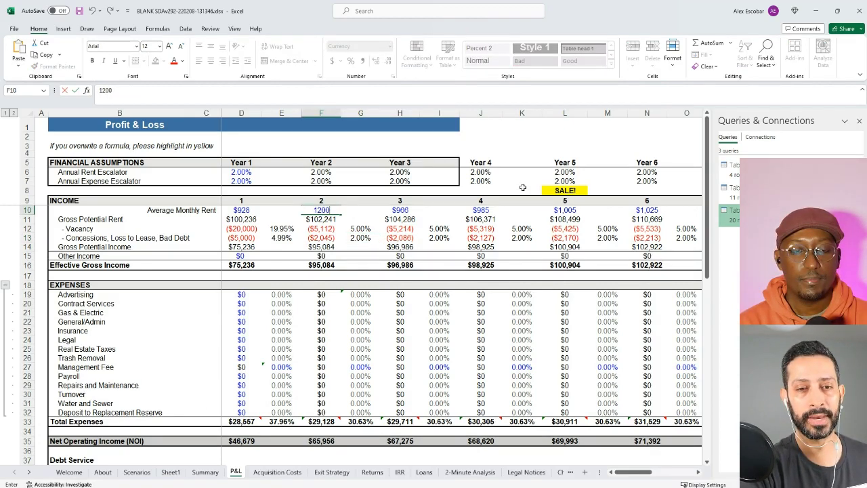
key(Tab)
key(Tab)
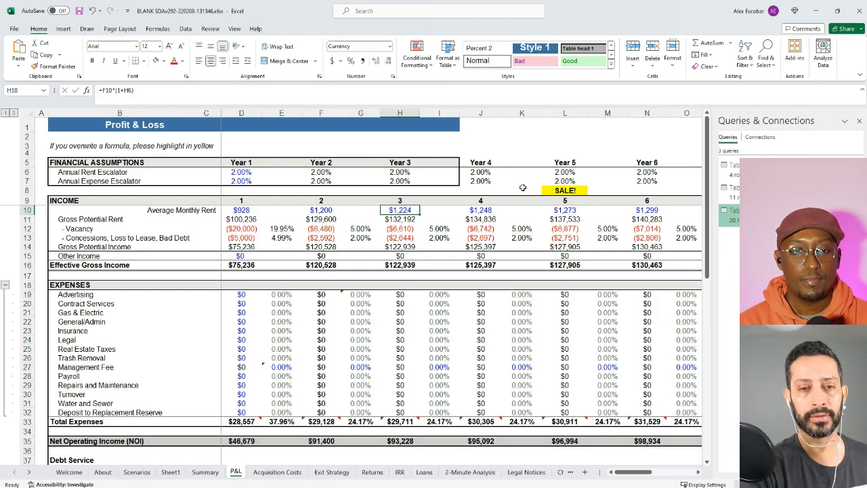
text(1300)
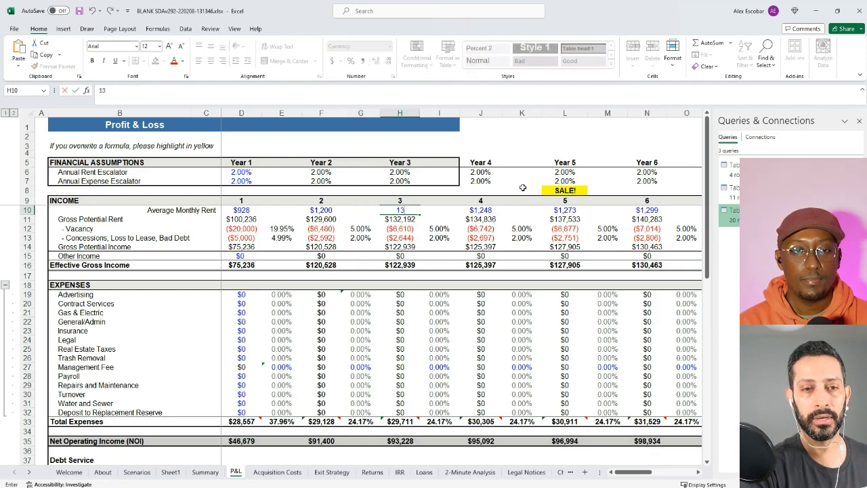
key(Tab)
key(Tab)
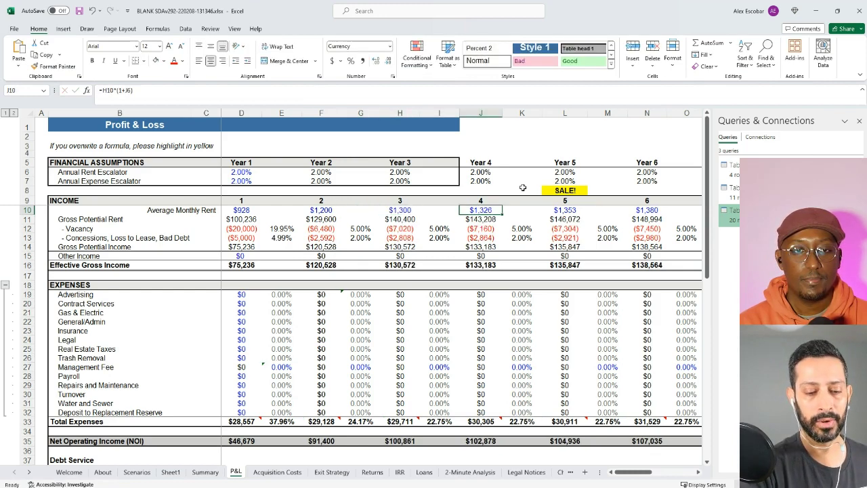
Set the average monthly rent to 1400 for Year 4 in J10 and 1500 for Year 5 in L10.
text(1400)
key(Tab)
key(Tab)
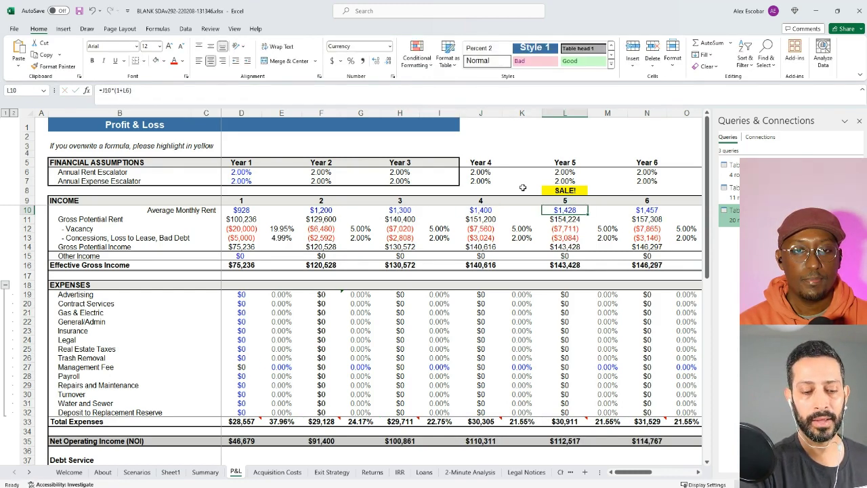
text(1500)
key(Return)
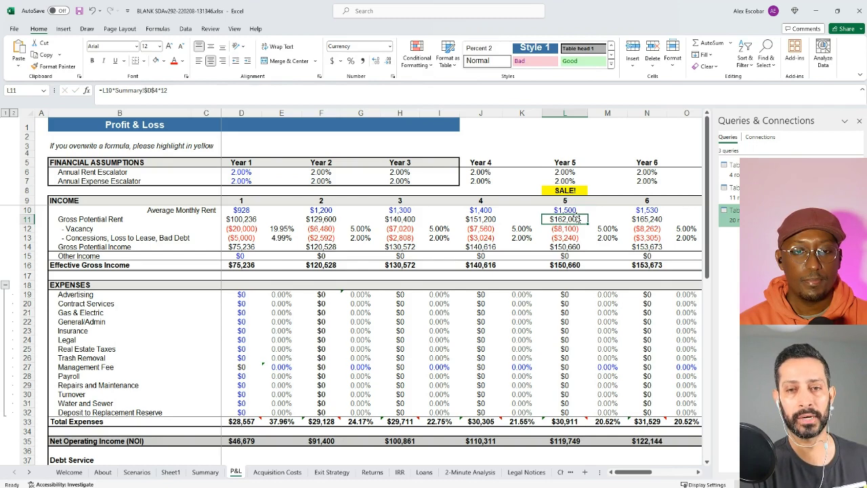
Check the Year 5 cash flow available for distribution on the P&L sheet and the internal rate of return on the Exit Strategy sheet.
scroll(572, 305, down, 3)
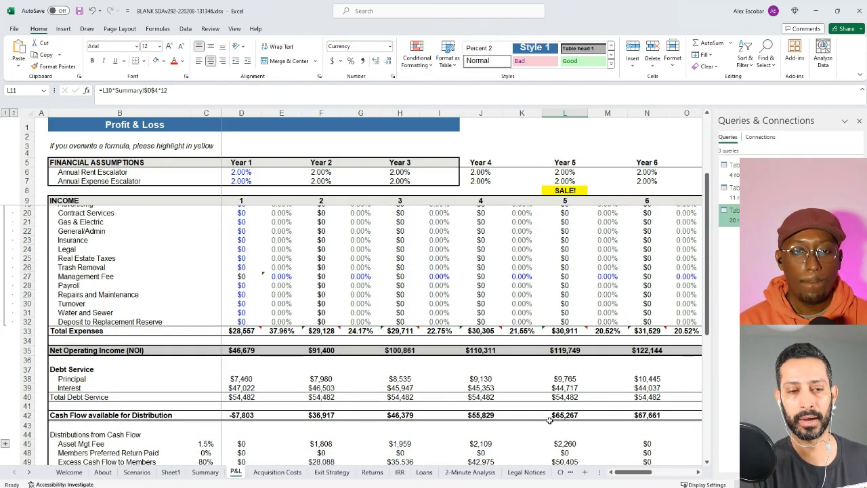
click(574, 414)
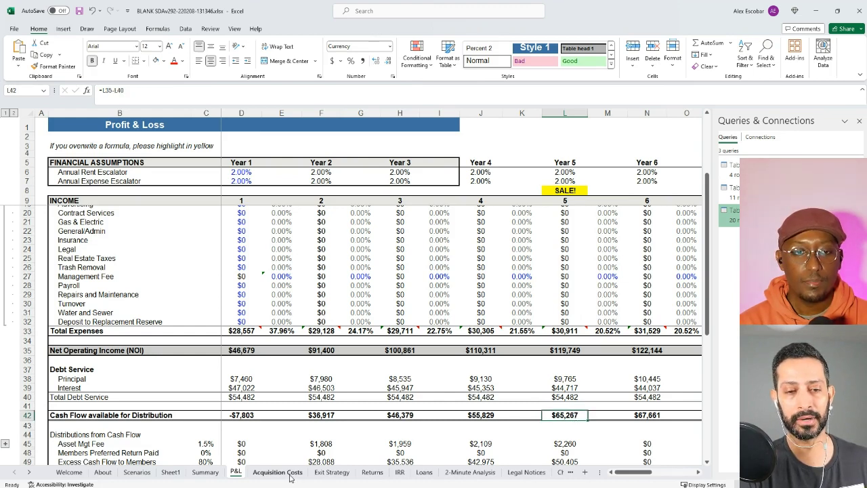
click(335, 473)
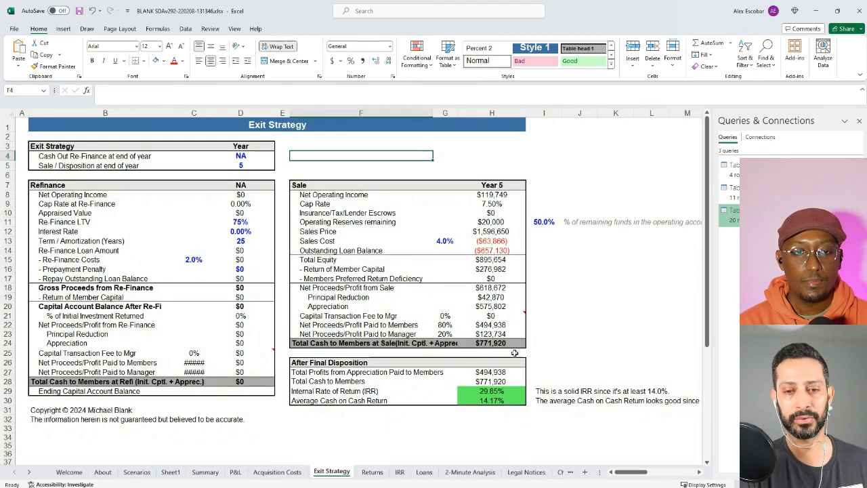
click(498, 393)
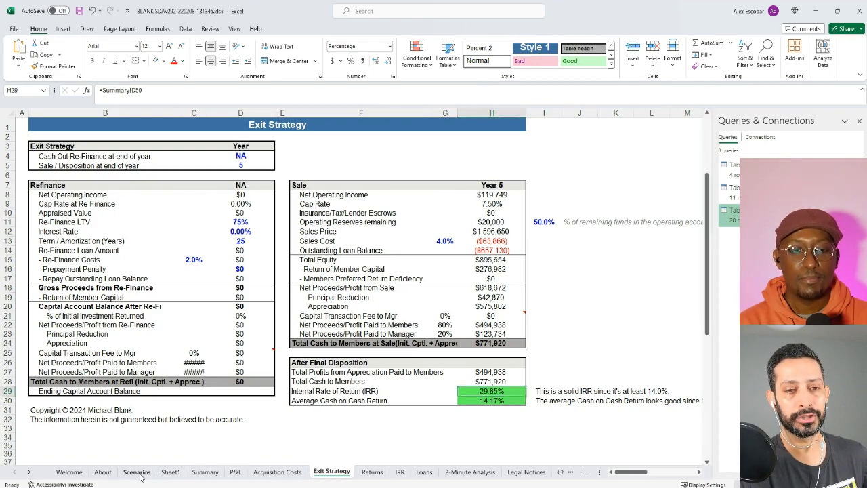
Set the Marketing Package interest rate in C53 of the Scenarios sheet to 7%.
click(139, 474)
scroll(254, 379, up, 13)
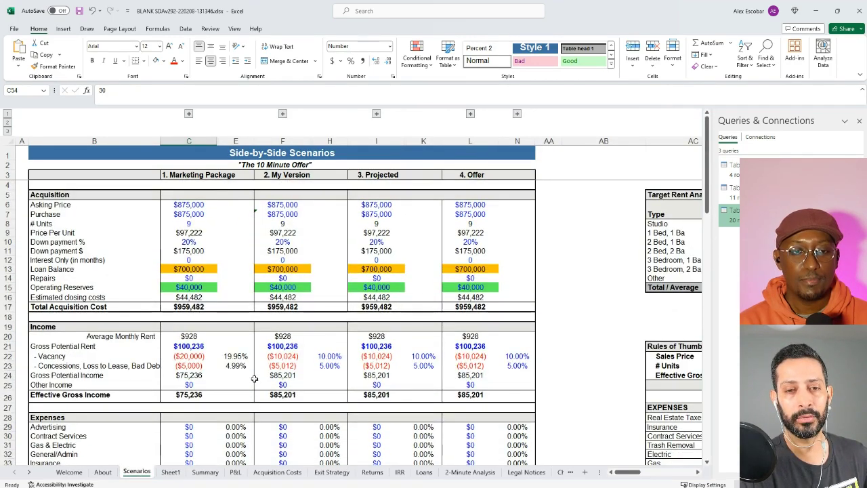
scroll(211, 355, down, 8)
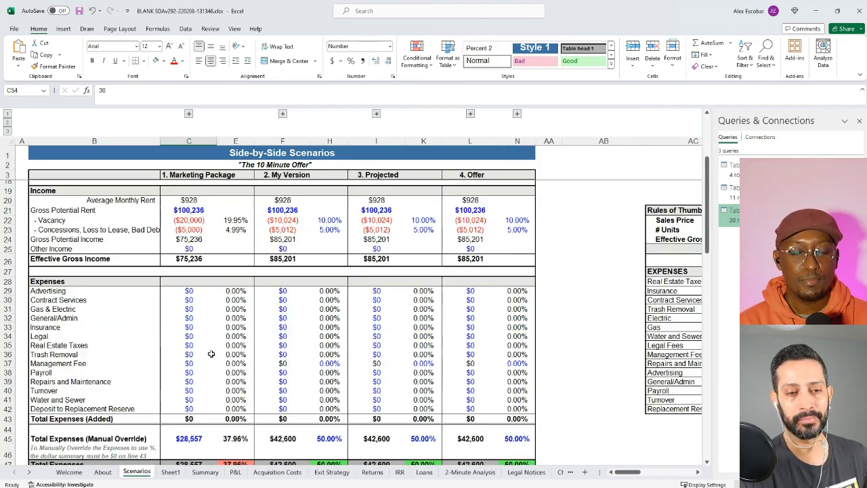
scroll(213, 393, down, 3)
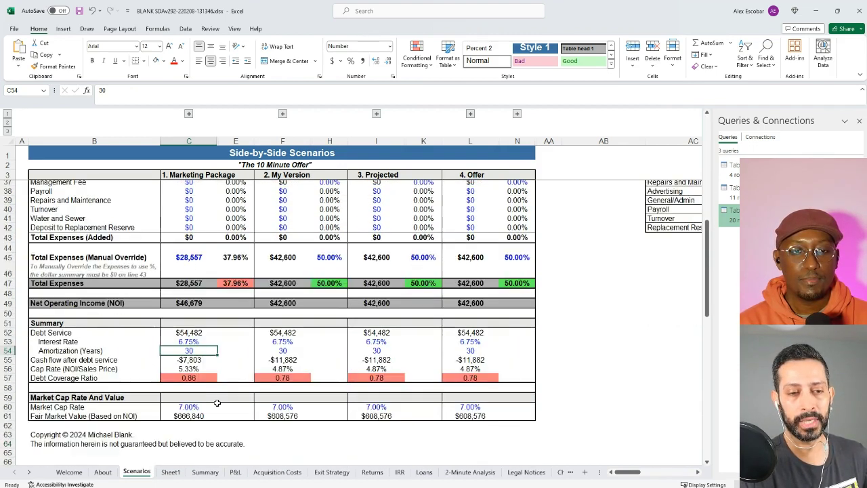
click(194, 342)
text(7)
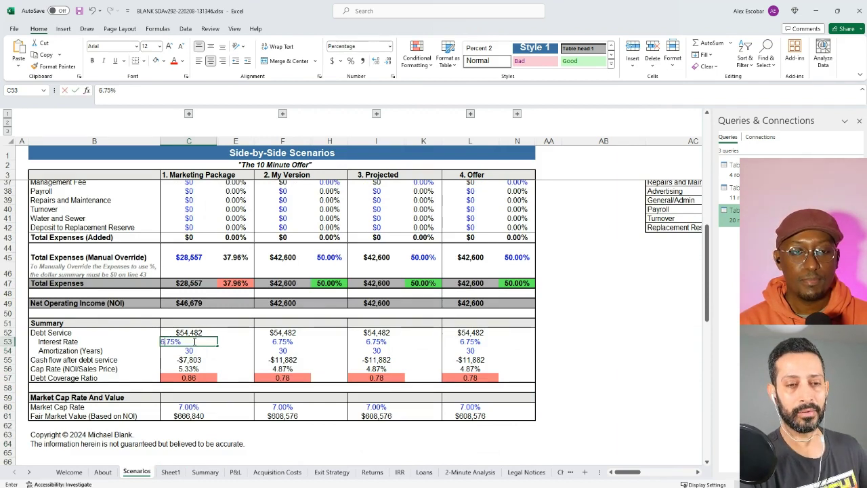
key(Return)
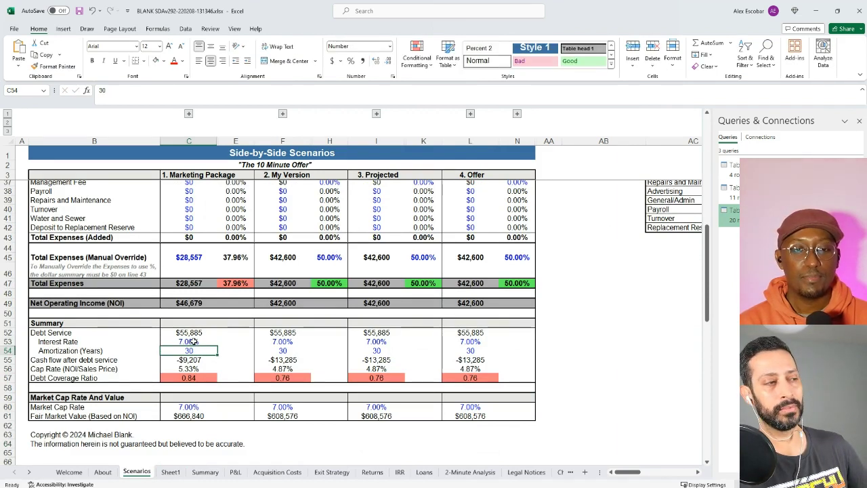